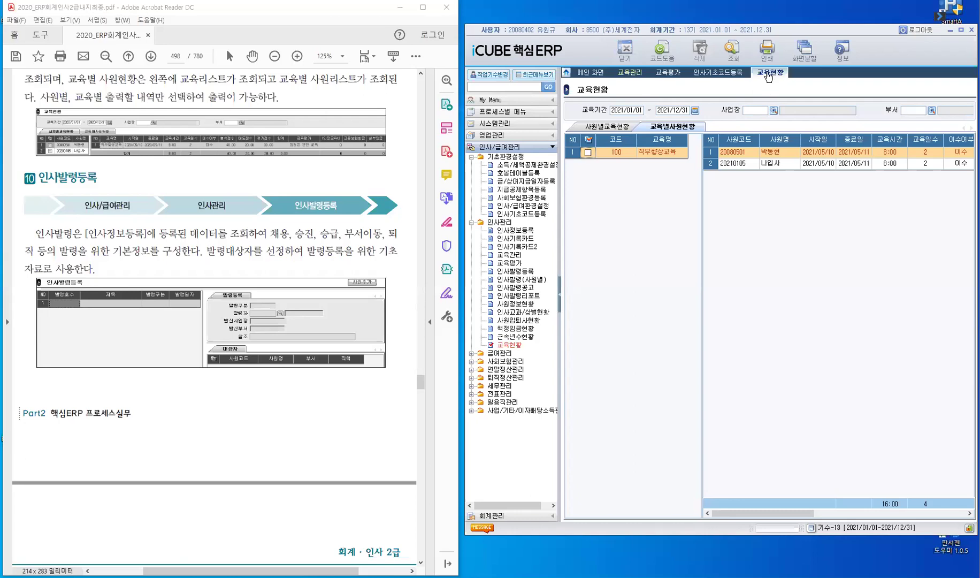
# - Close all open screens in iCUBE 핵심ERP at once
pyautogui.rightClick(770, 71)
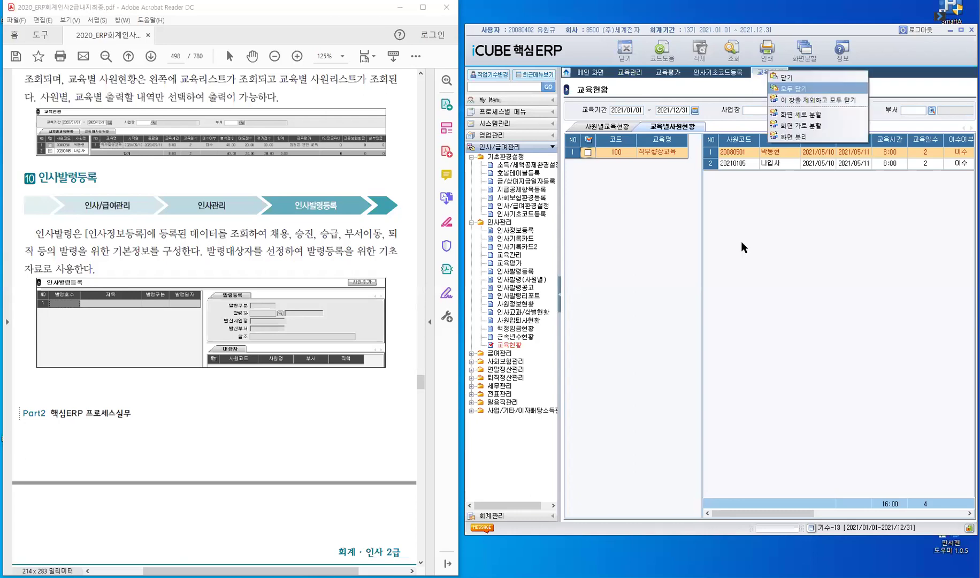
pyautogui.press('Return')
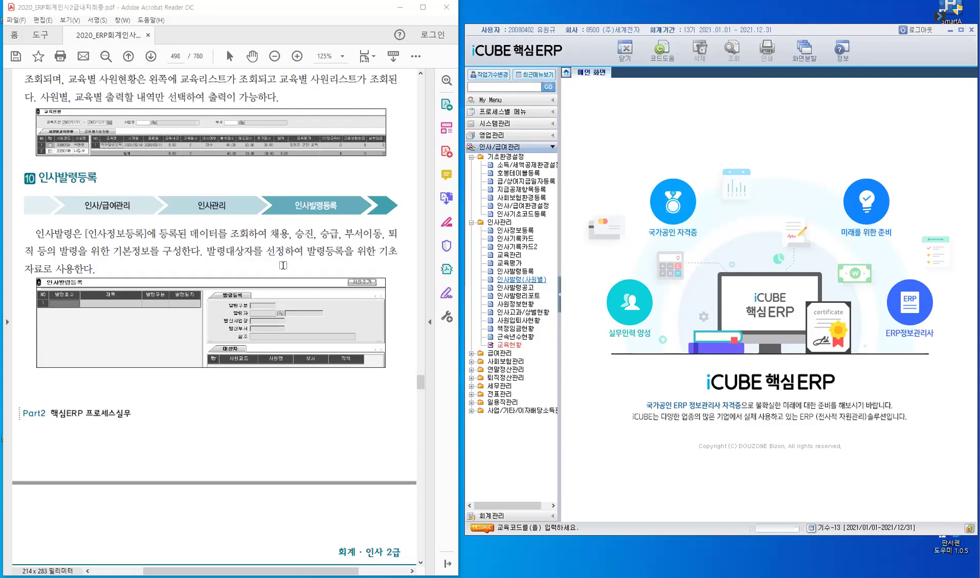
# - Switch to the PDF textbook, go to the 실습예제 under 인사발령공고, and highlight the word 정기인사 in its instructions
pyautogui.scroll(-3, 282, 265)
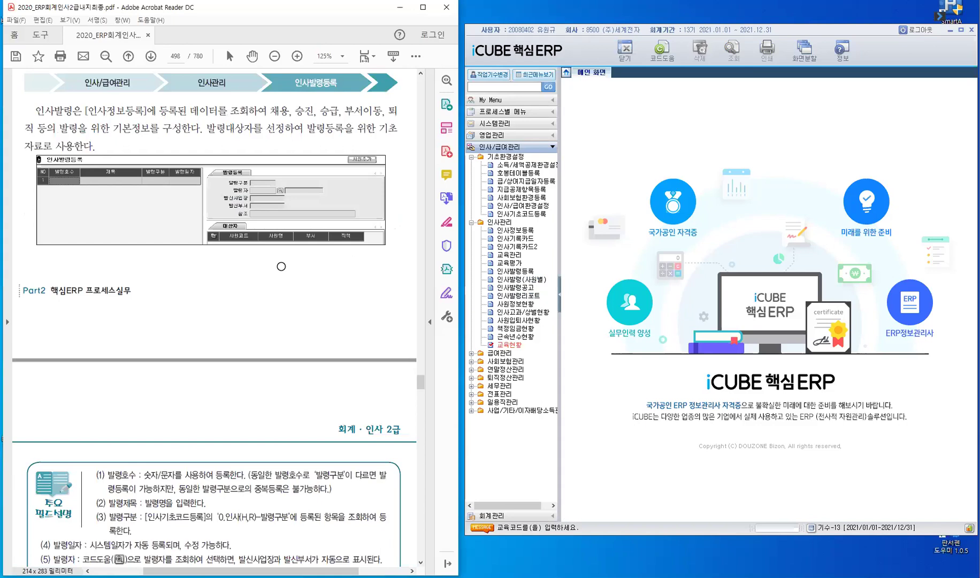
pyautogui.scroll(-10, 280, 266)
pyautogui.scroll(-3, 325, 381)
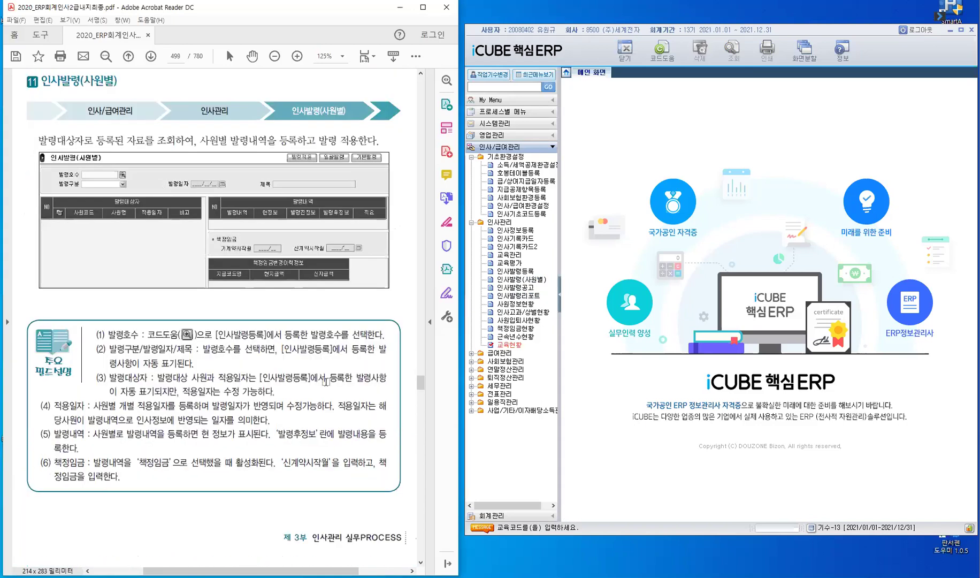
pyautogui.scroll(-8, 305, 413)
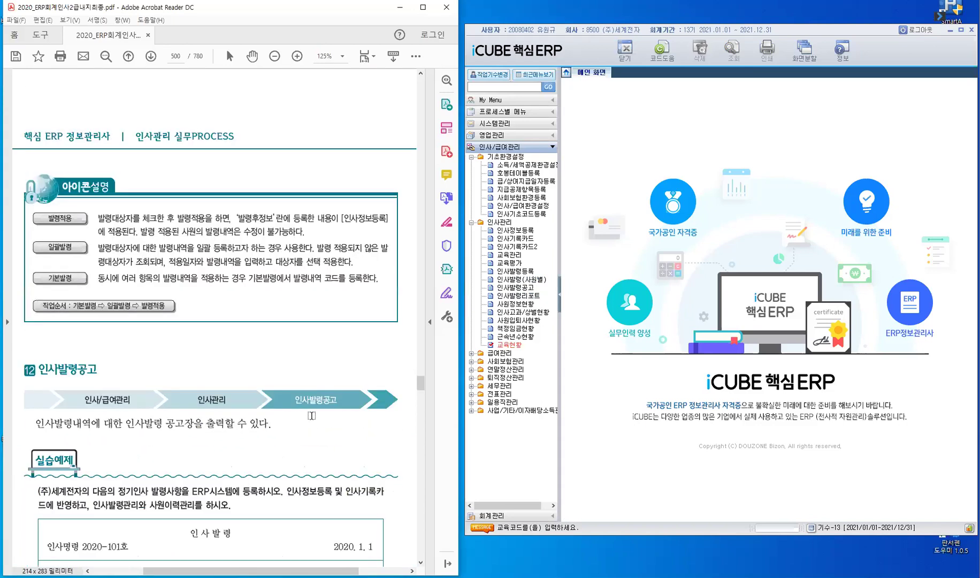
pyautogui.scroll(-3, 256, 454)
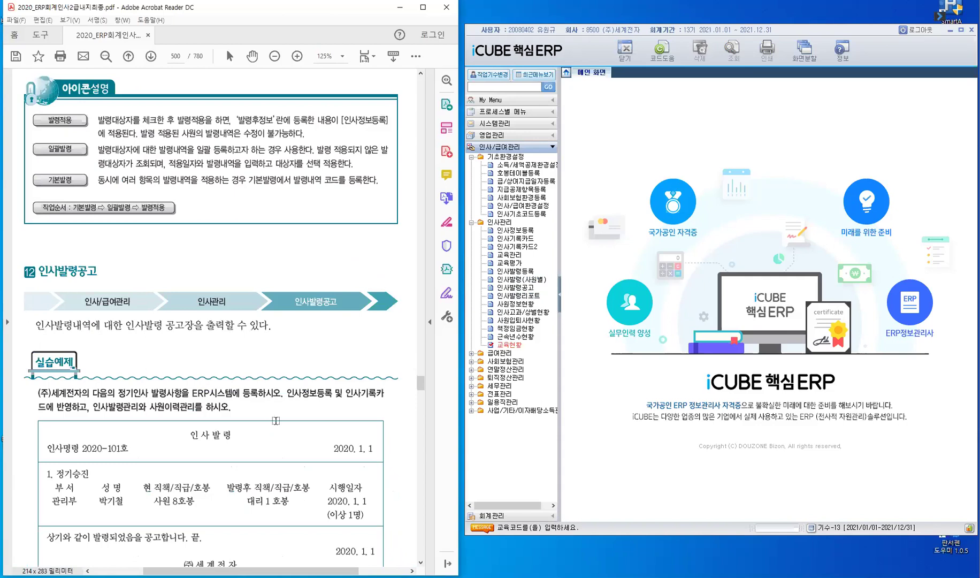
pyautogui.scroll(3, 272, 419)
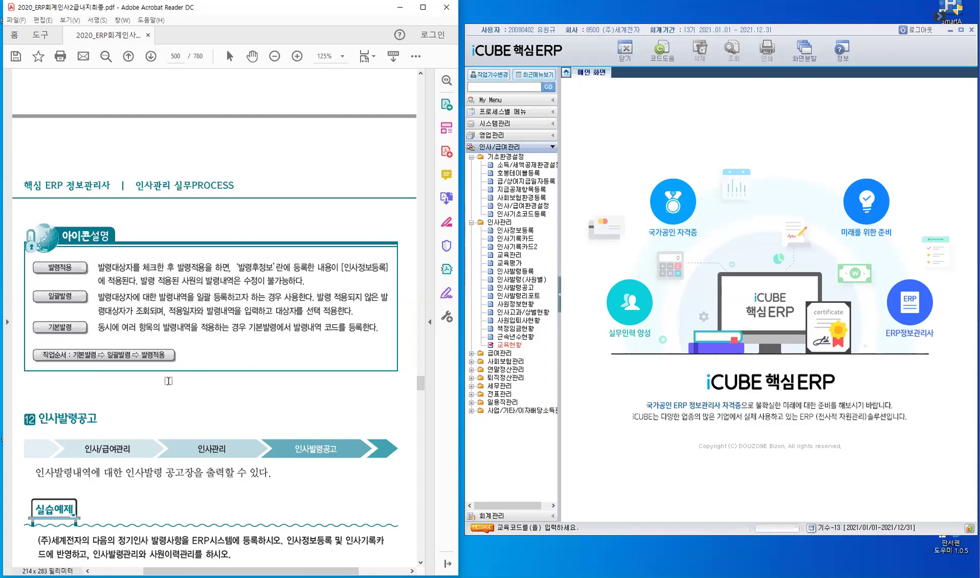
pyautogui.scroll(-5, 168, 381)
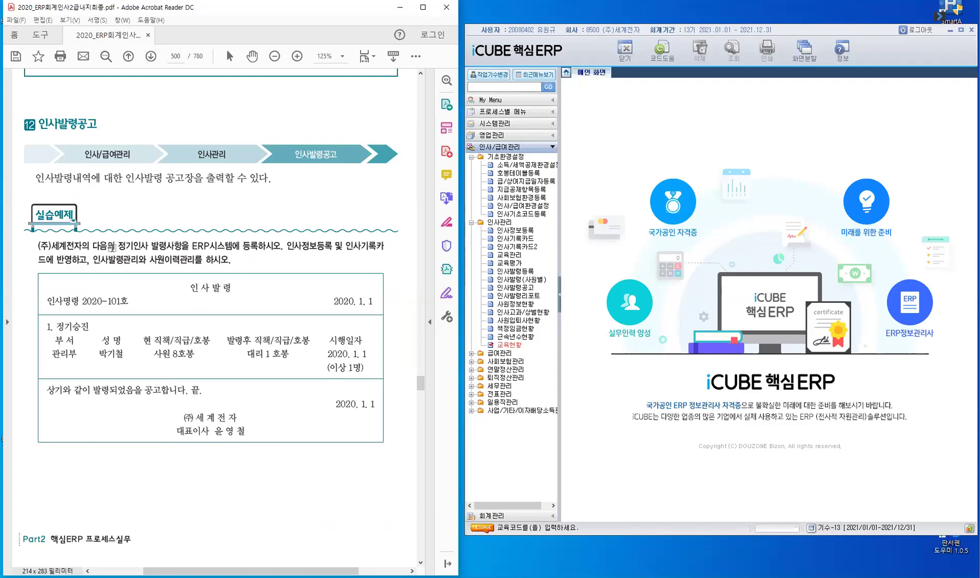
pyautogui.moveTo(116, 246); pyautogui.dragTo(154, 246)
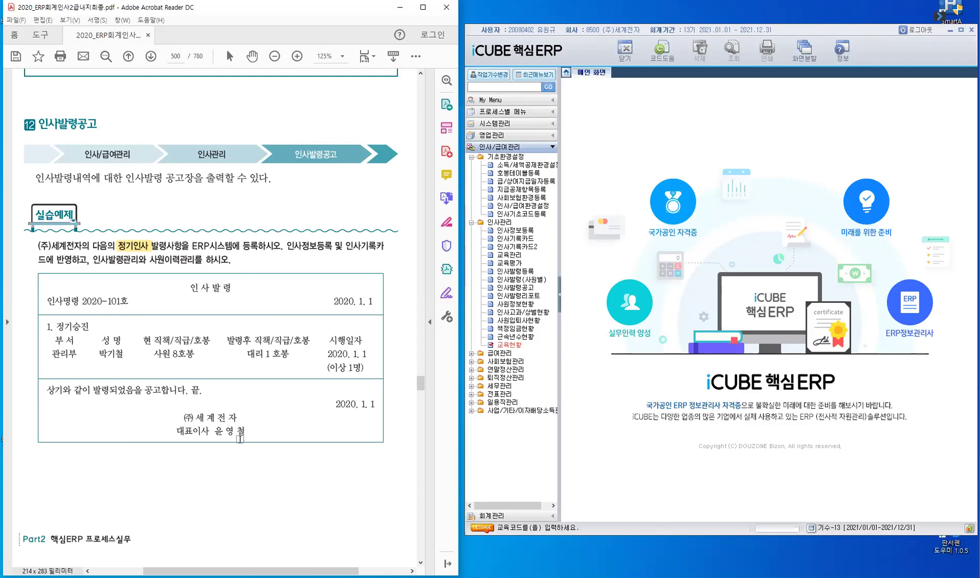
# - In iCUBE 핵심ERP, open 인사발령등록 and start a record with 발령호수 2021-101호 and 제목 정기승진
pyautogui.click(513, 273)
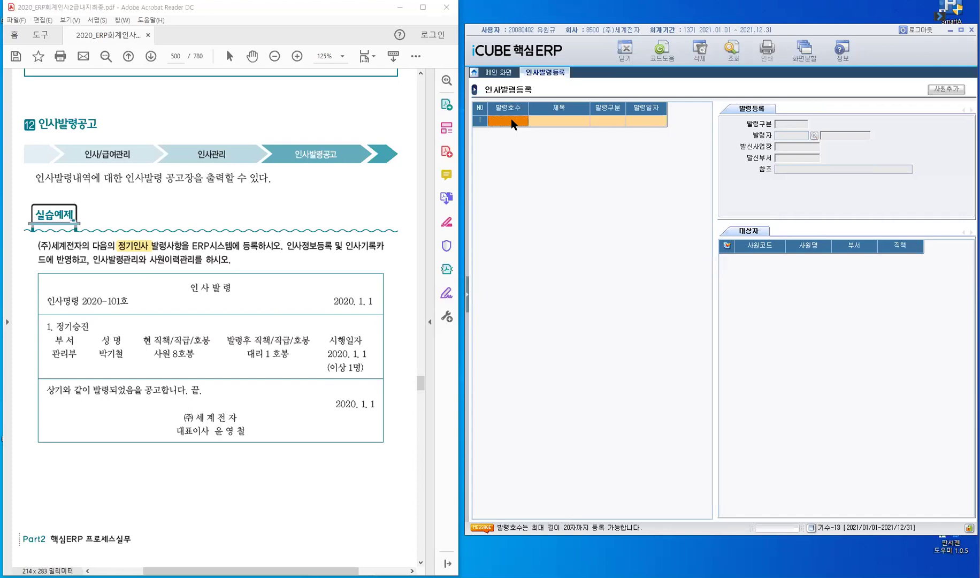
pyautogui.write('2021-101호')
pyautogui.press('Return')
pyautogui.press('Return')
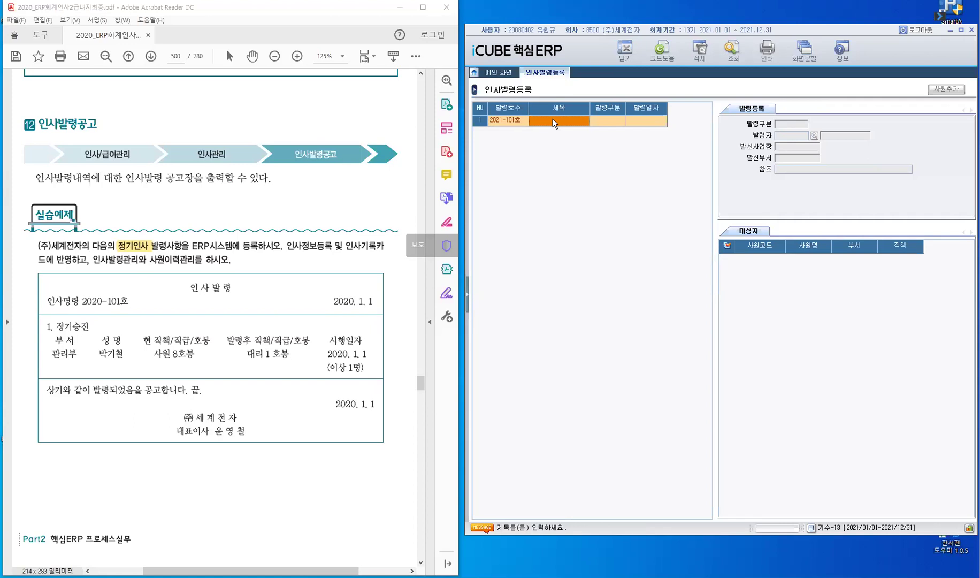
pyautogui.write('ㅈ')
pyautogui.write('정기승진')
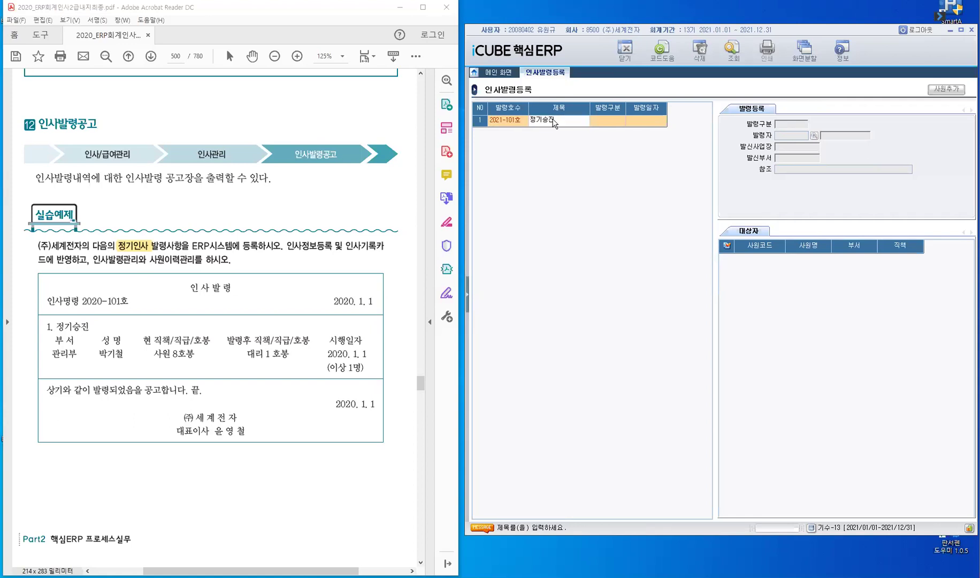
# - Set the record's 발령구분 to 110 승진 and its 발령일자 to 2021/01/01
pyautogui.click(599, 121)
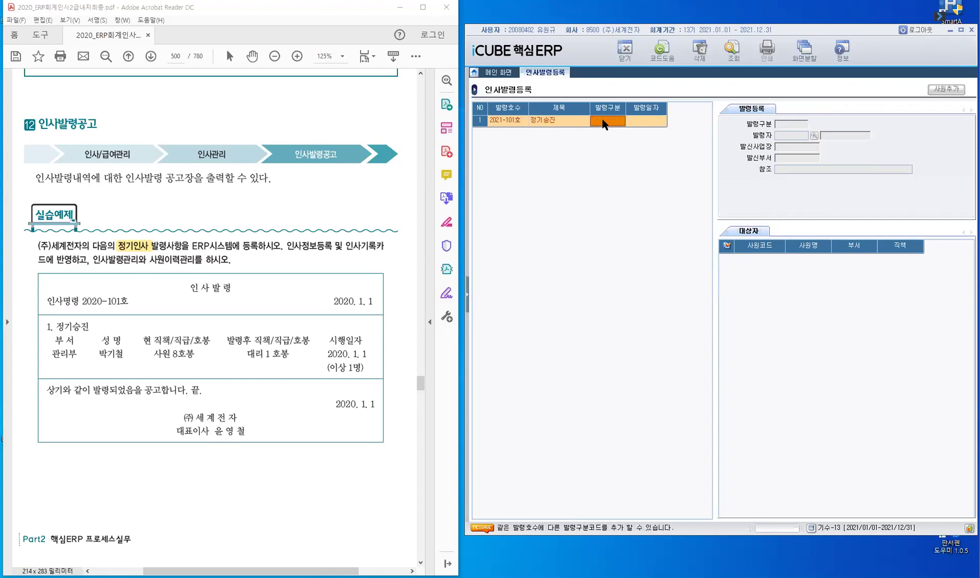
pyautogui.doubleClick(603, 122)
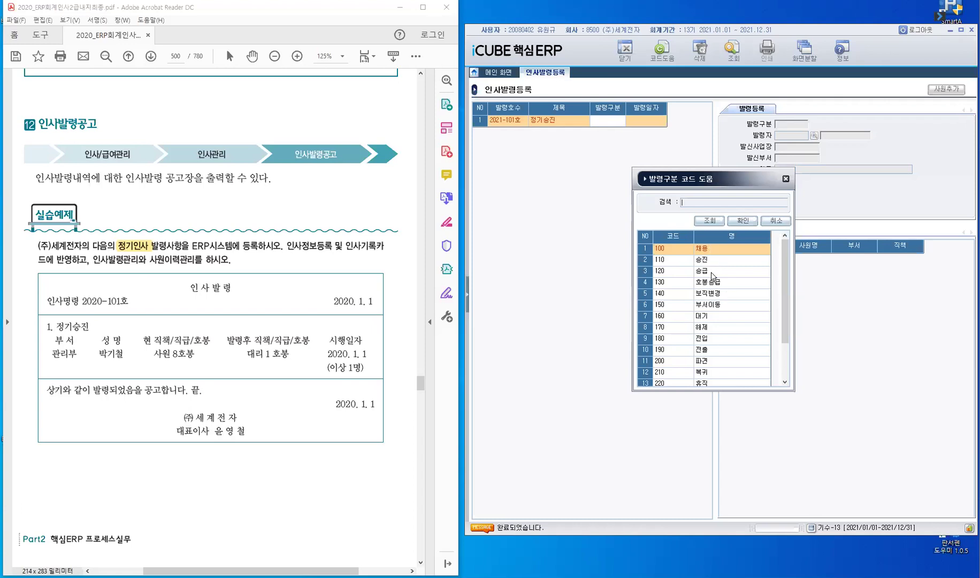
pyautogui.click(681, 262)
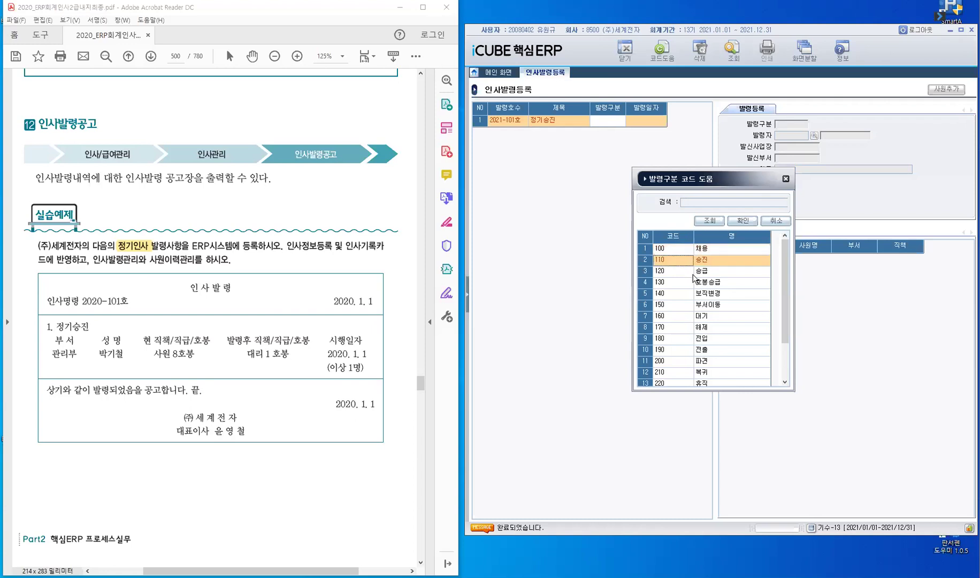
pyautogui.click(742, 220)
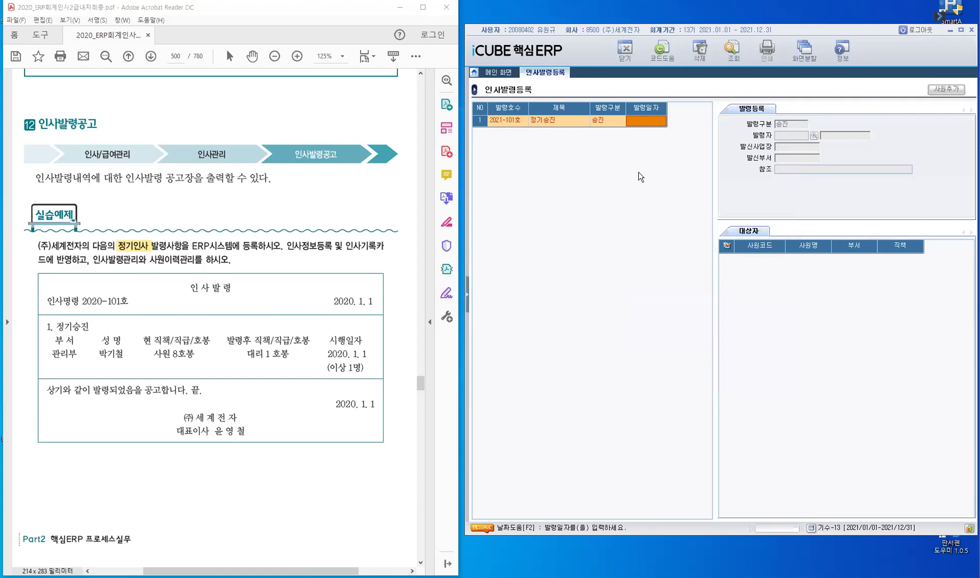
pyautogui.write('2021/01/01')
pyautogui.press('Return')
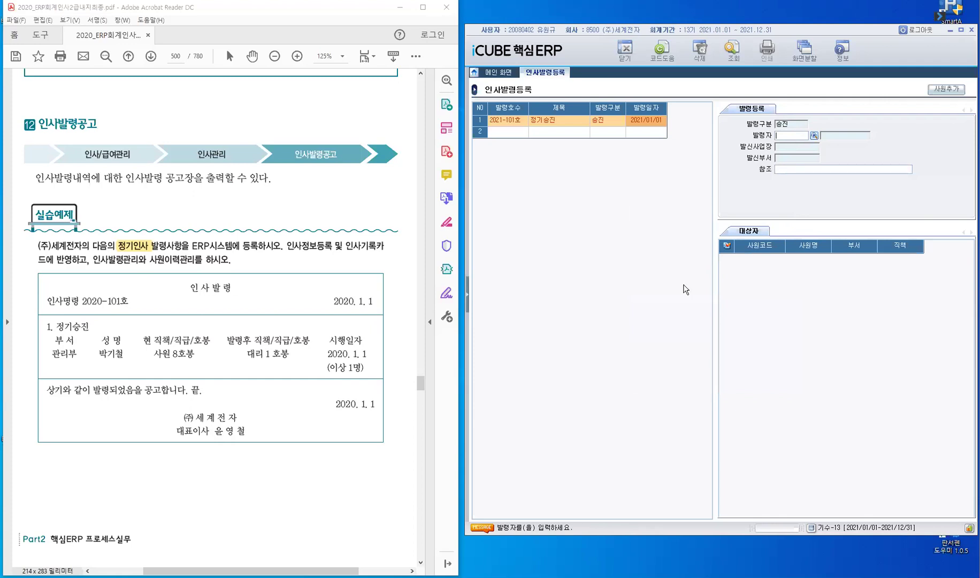
# - Assign the 임원실 employee as 발령자, leave 참조 blank, and save the 2021-101호 record
pyautogui.press('F2')
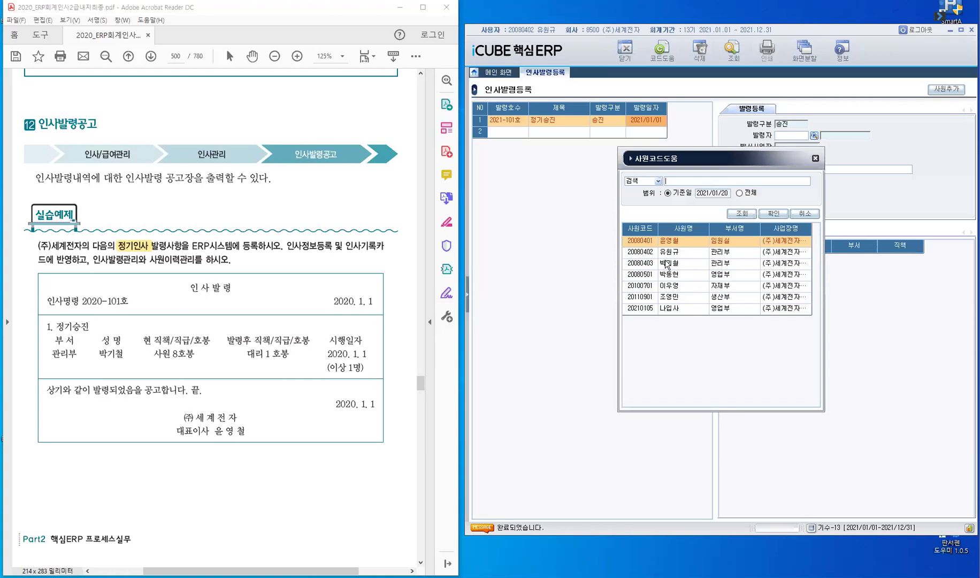
pyautogui.click(773, 213)
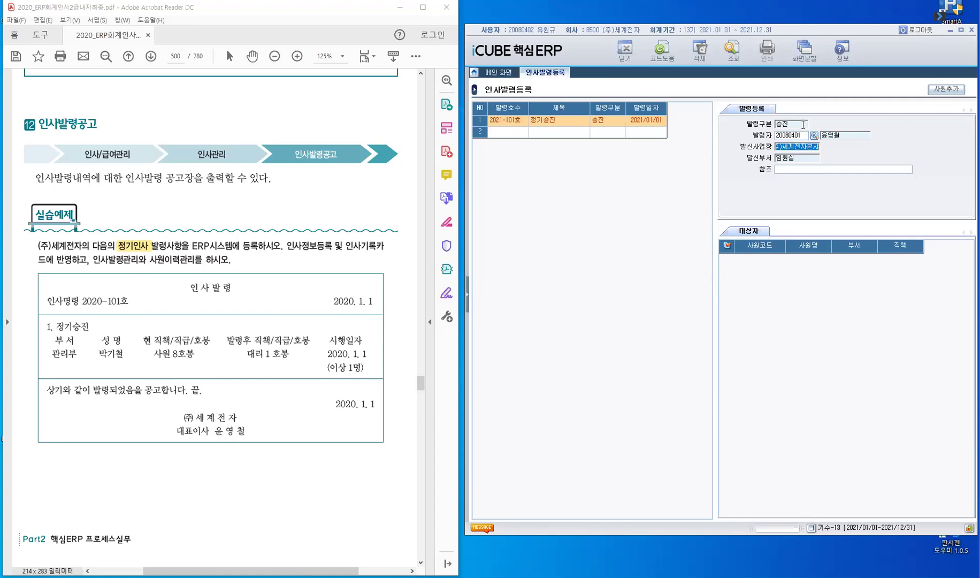
pyautogui.click(810, 170)
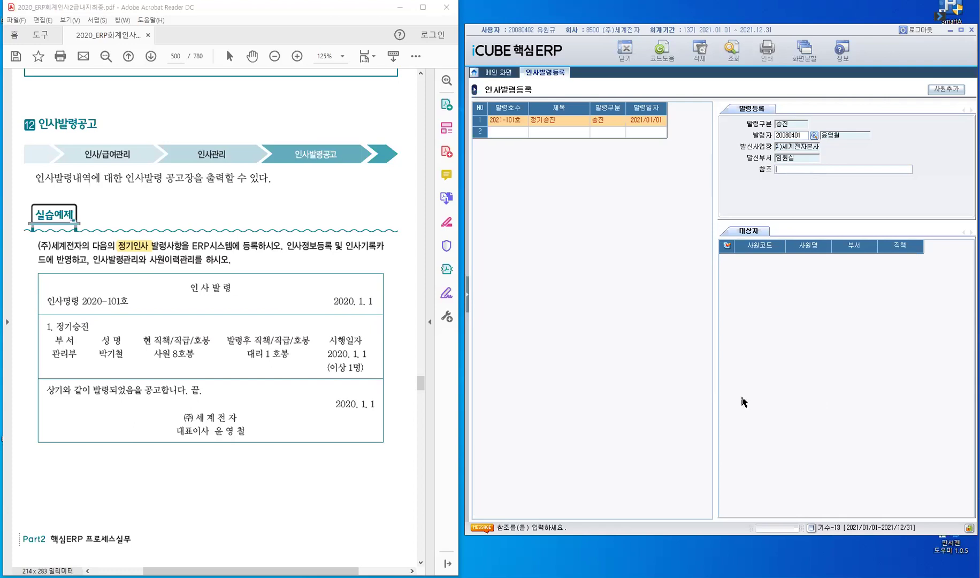
pyautogui.click(509, 131)
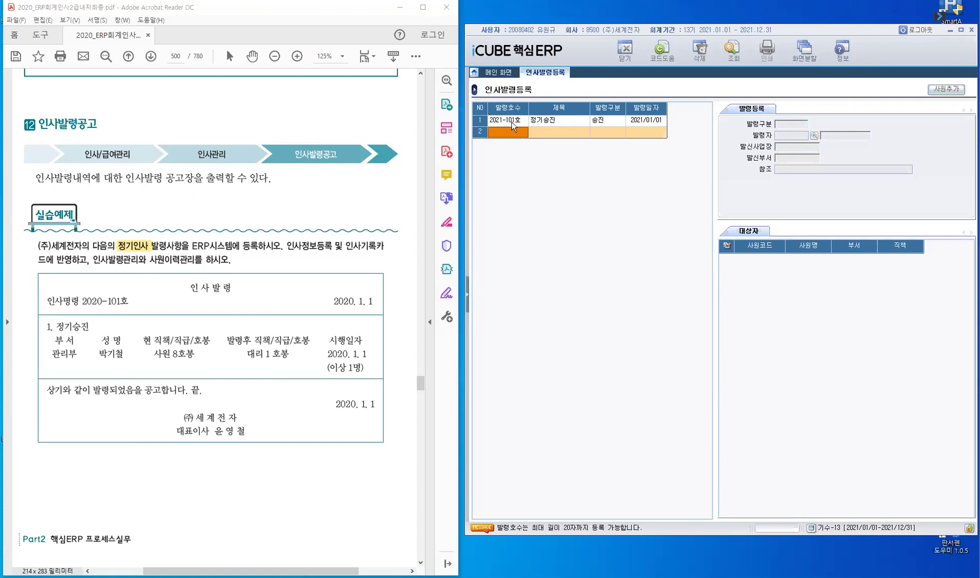
pyautogui.click(510, 122)
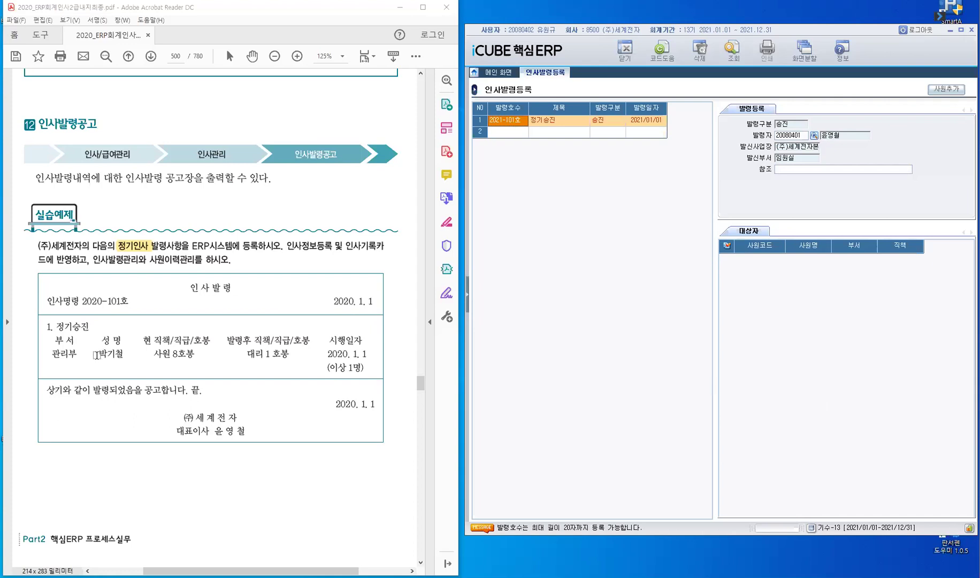
# - Highlight the promoted employee's name in the PDF exercise and add that employee to 대상자 through a 사원추가 lookup by 부서 1200 관리부
pyautogui.doubleClick(118, 355)
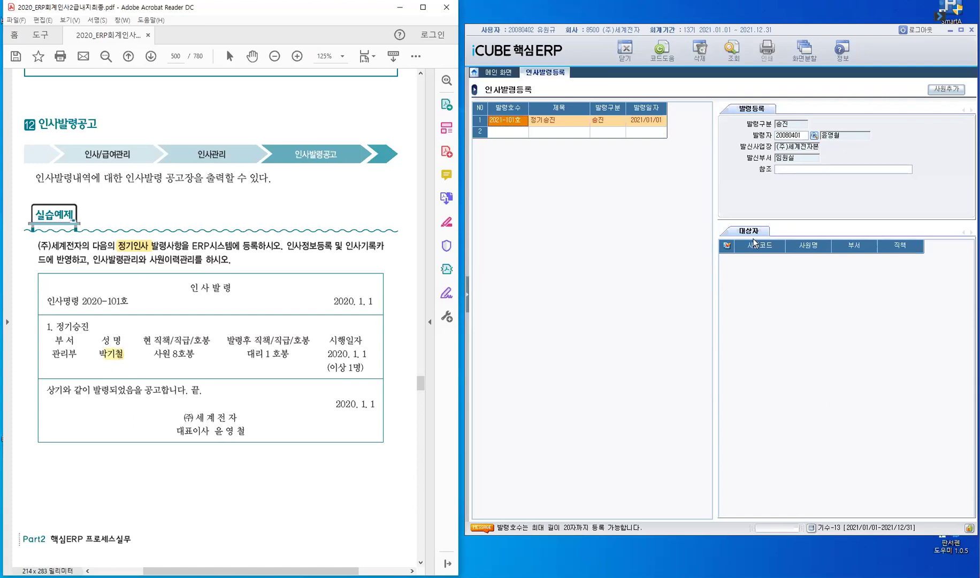
pyautogui.click(760, 276)
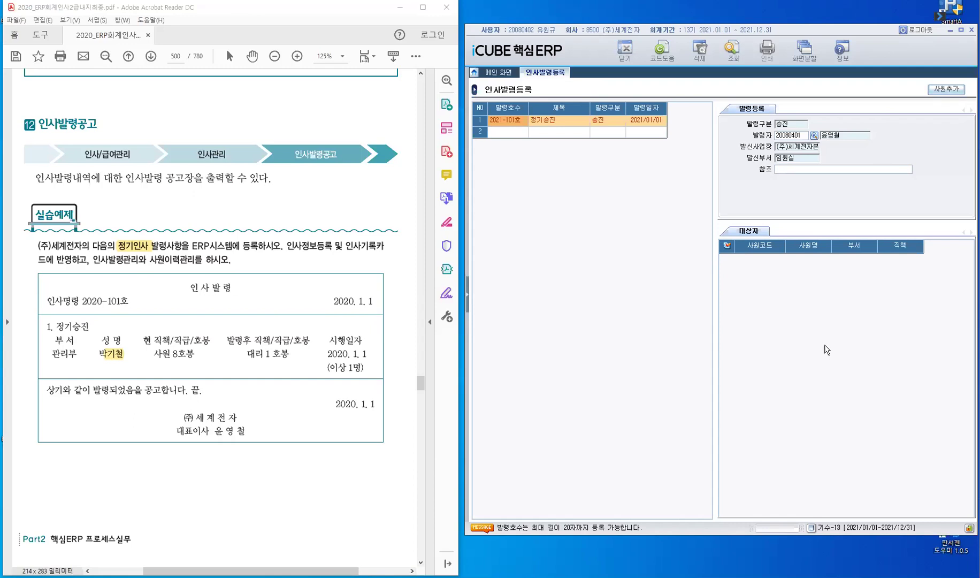
pyautogui.click(934, 91)
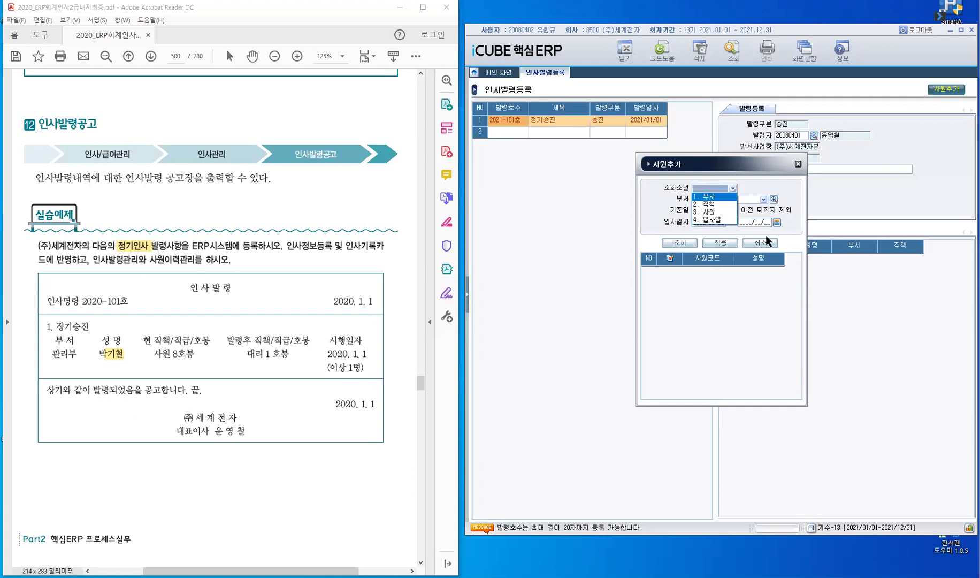
pyautogui.click(703, 196)
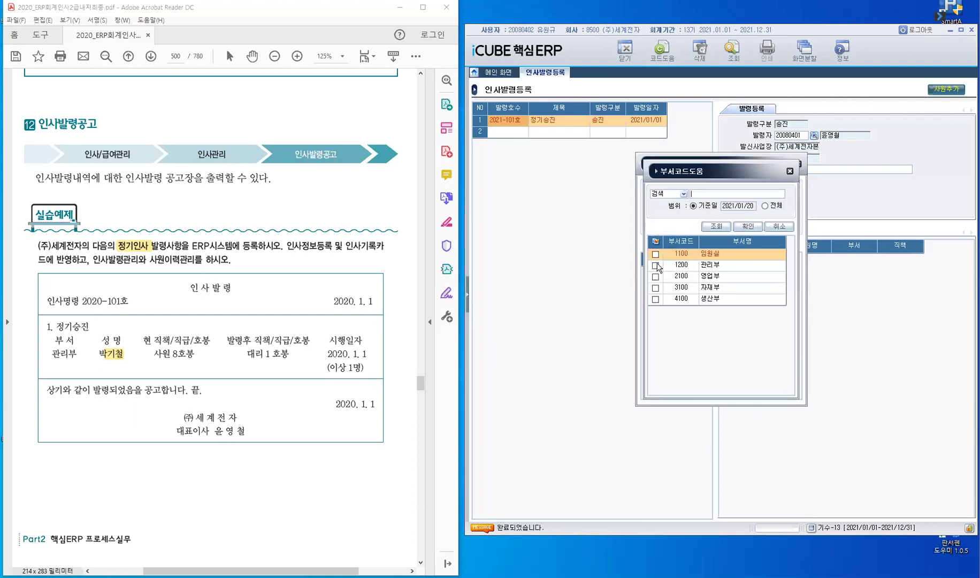
pyautogui.click(656, 265)
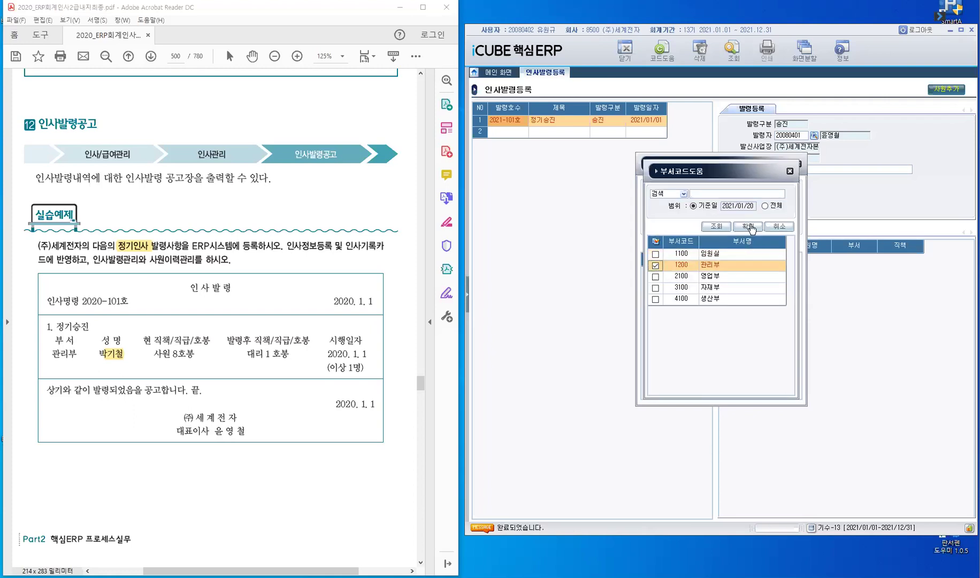
pyautogui.click(749, 226)
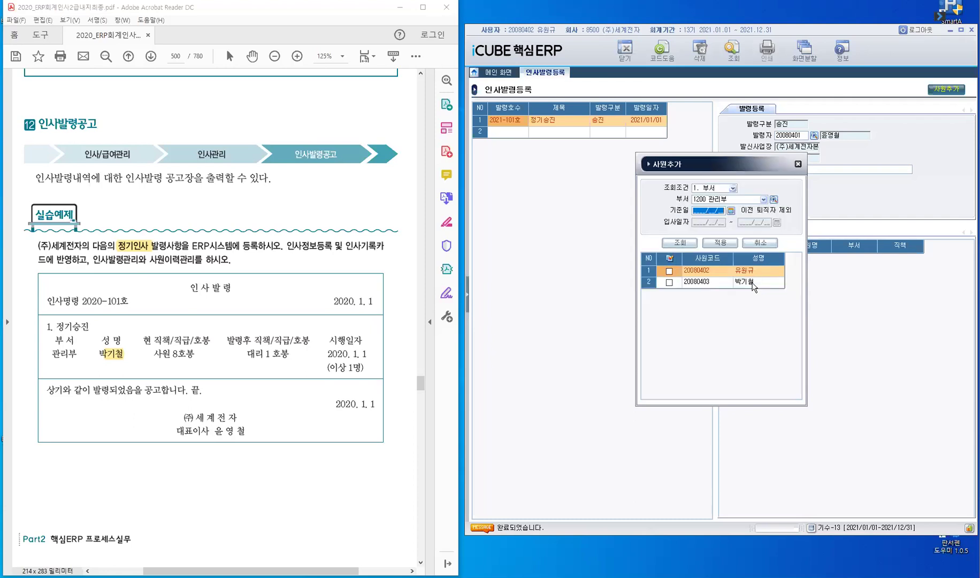
pyautogui.click(705, 223)
pyautogui.click(667, 282)
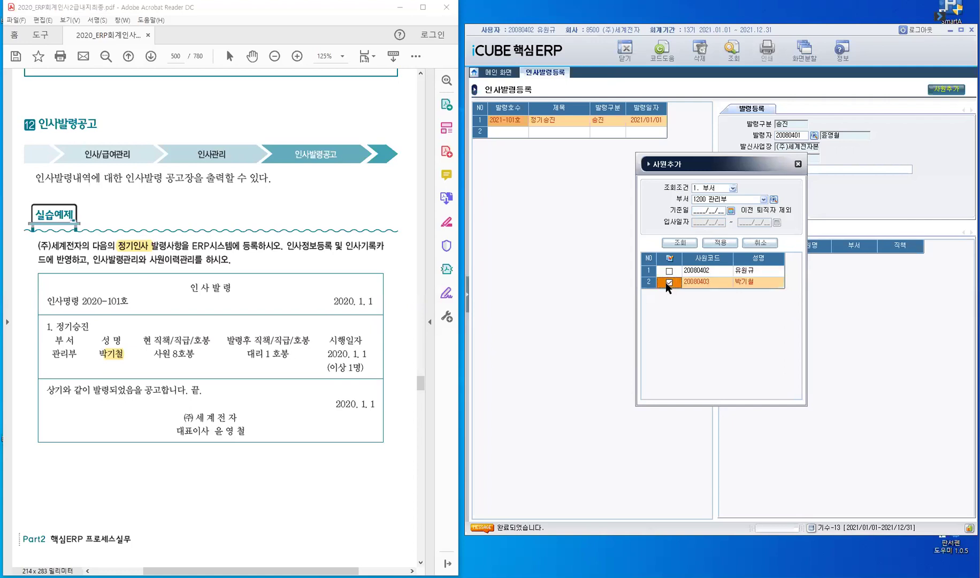
pyautogui.click(719, 244)
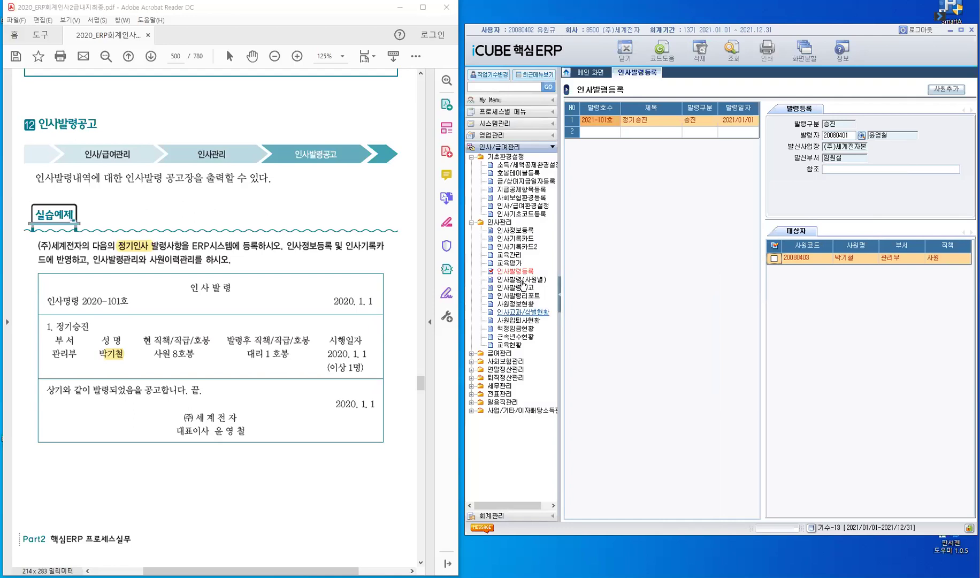
# - Open 인사발령(사원별), load 발령호수 2021-101호, and select the employee's row under 발령대상자
pyautogui.click(522, 279)
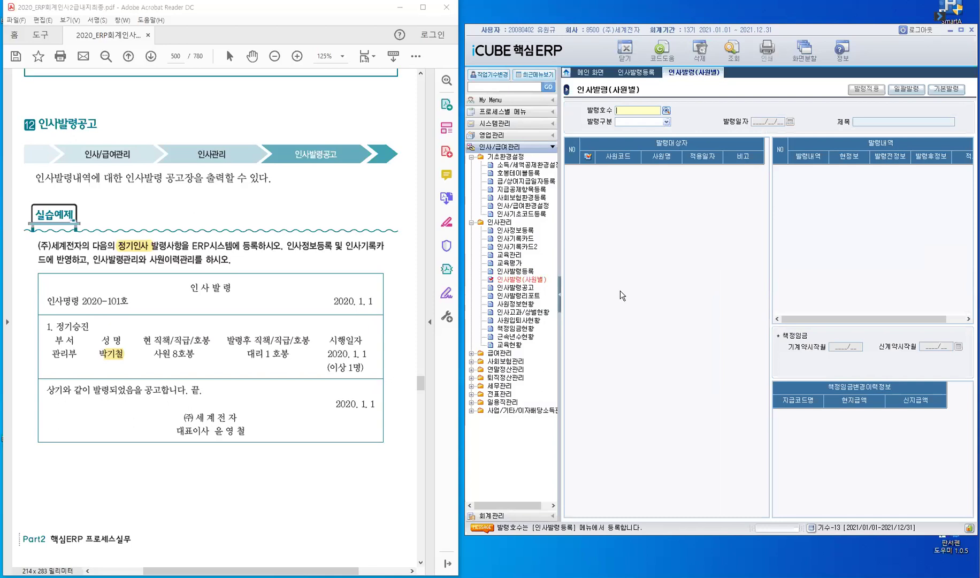
pyautogui.doubleClick(646, 108)
pyautogui.click(661, 243)
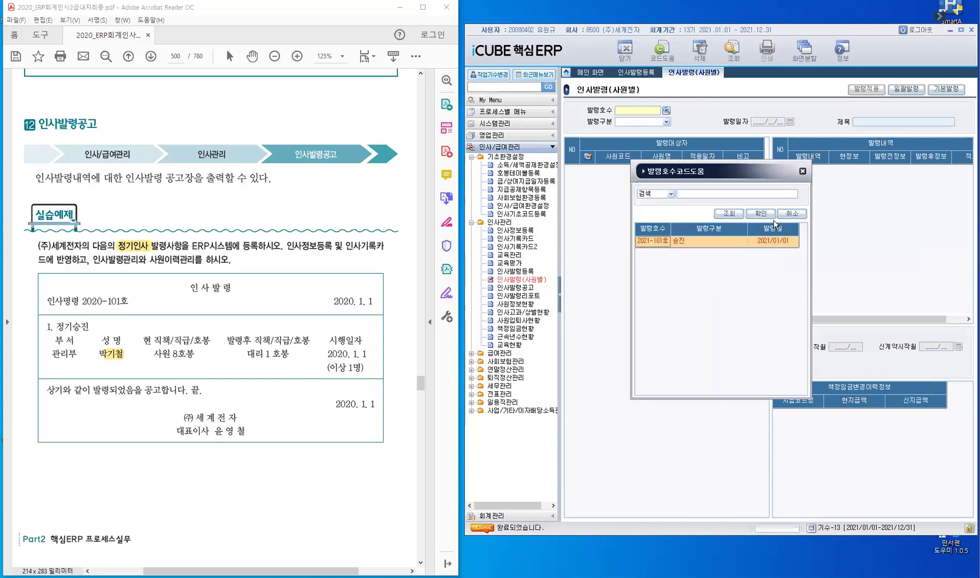
pyautogui.click(771, 214)
pyautogui.click(560, 300)
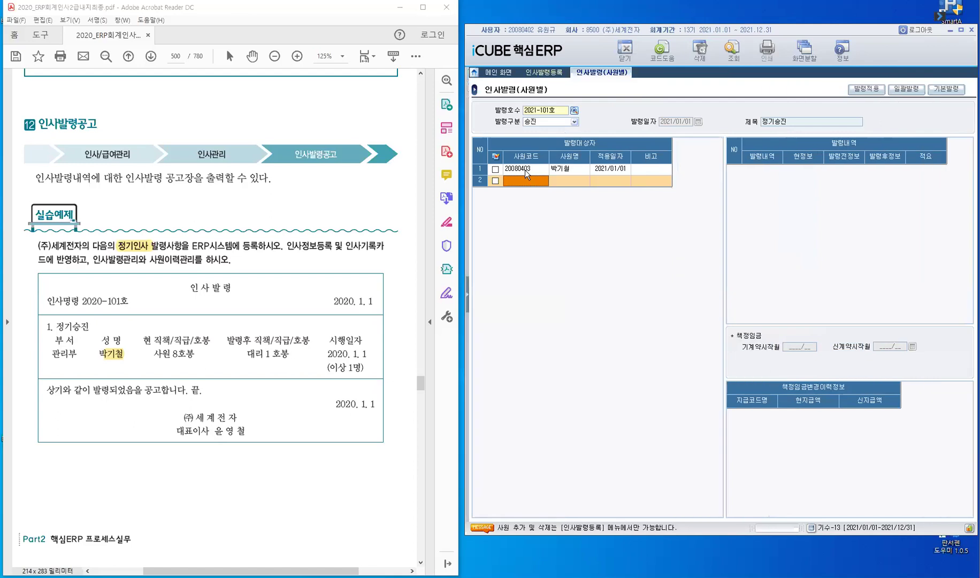
pyautogui.press('Return')
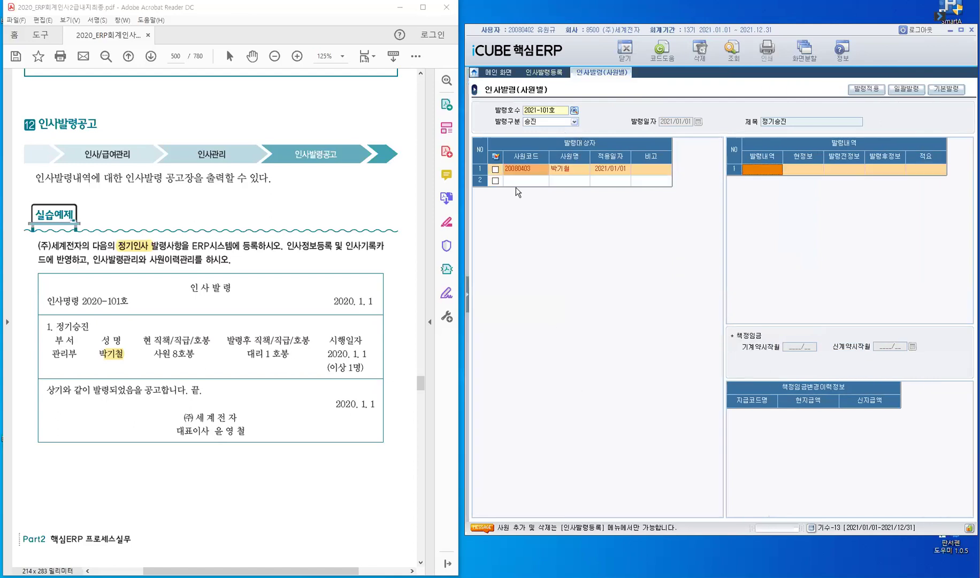
pyautogui.click(546, 168)
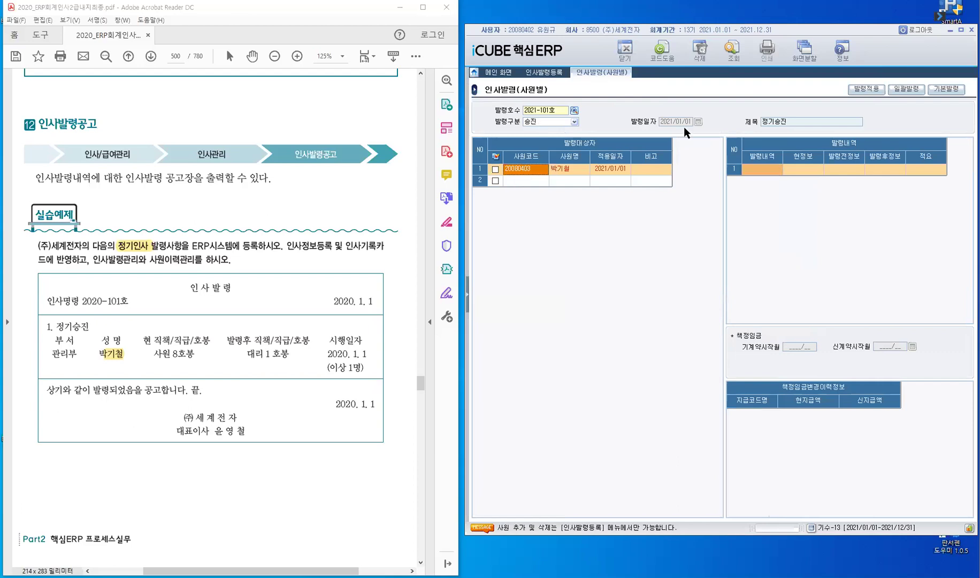
# - Highlight the promotion order's 부서, current 8호봉, new 1호봉 and 시행일자 entries in the PDF exercise
pyautogui.click(527, 182)
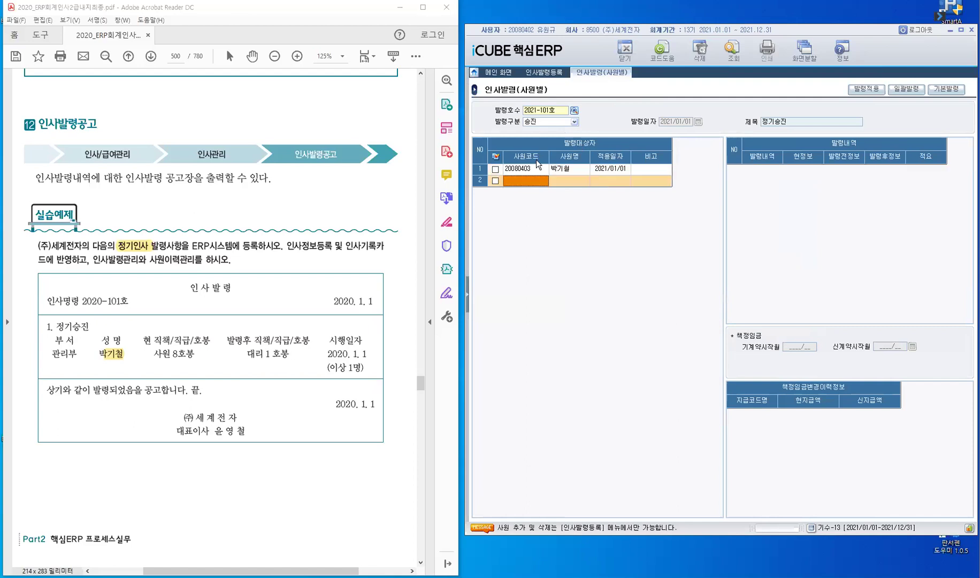
pyautogui.press('ctrl')
pyautogui.moveTo(371, 344); pyautogui.dragTo(355, 341)
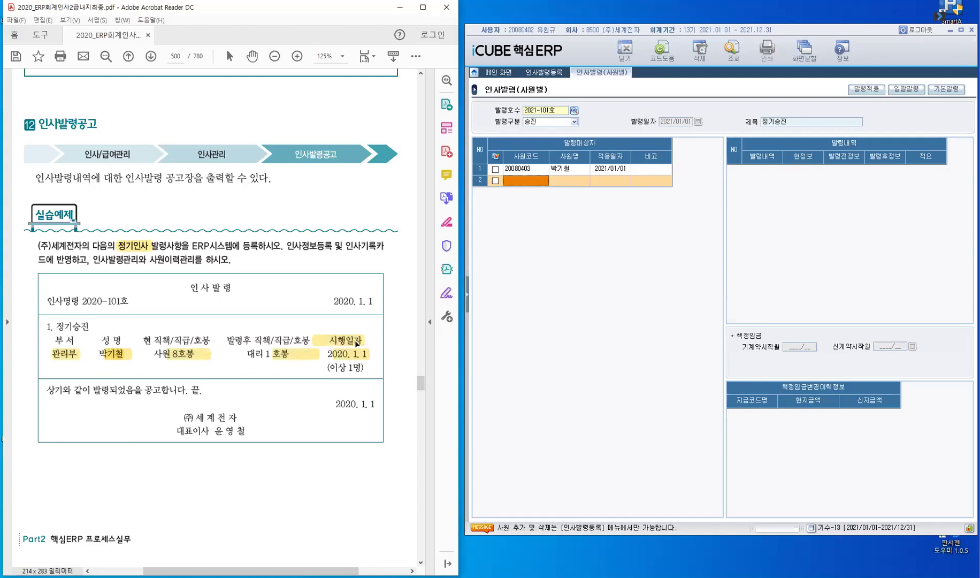
# - Review the textbook's explanation of 발령적용, 일괄발령 and 기본발령 alongside the matching functions in 인사발령(사원별)
pyautogui.click(616, 168)
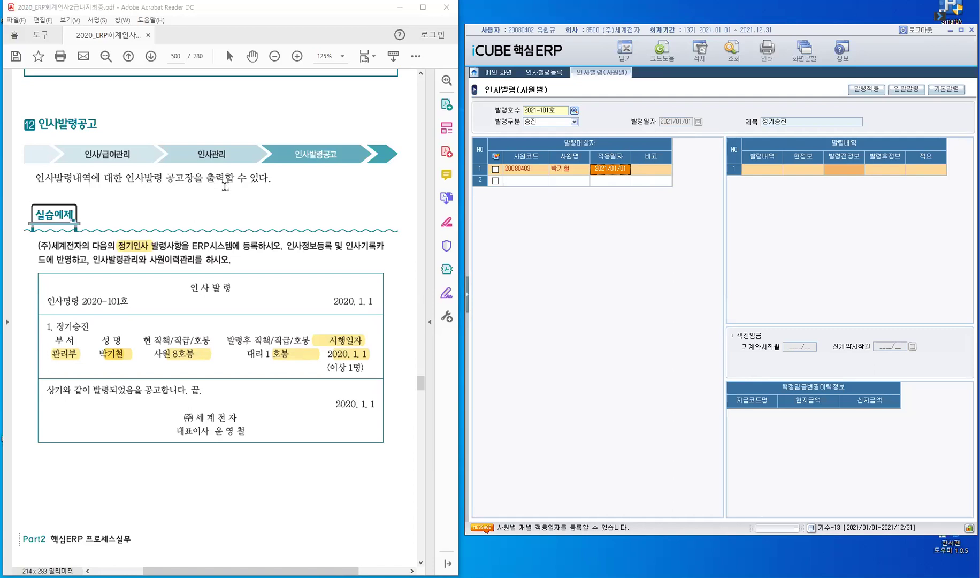
pyautogui.scroll(3, 64, 114)
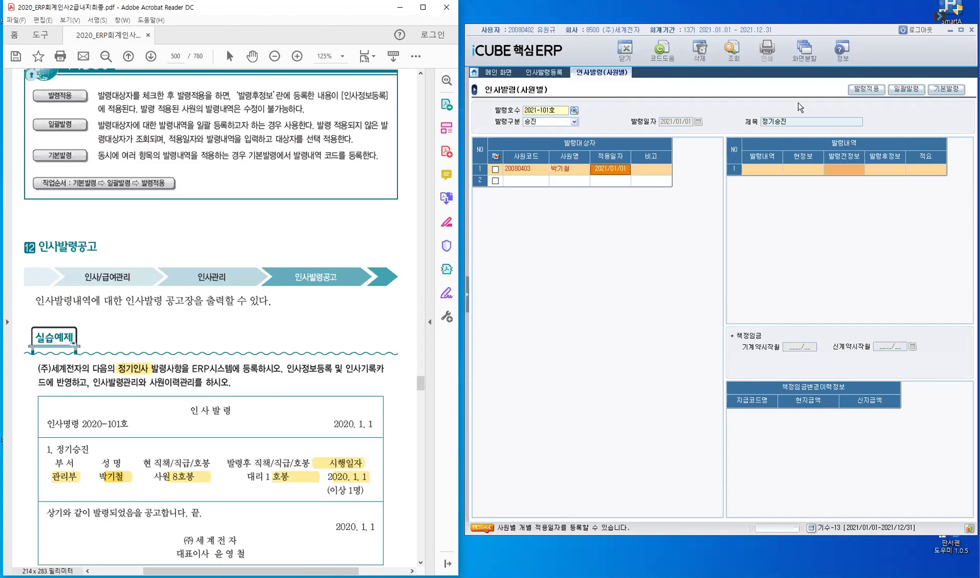
pyautogui.click(945, 91)
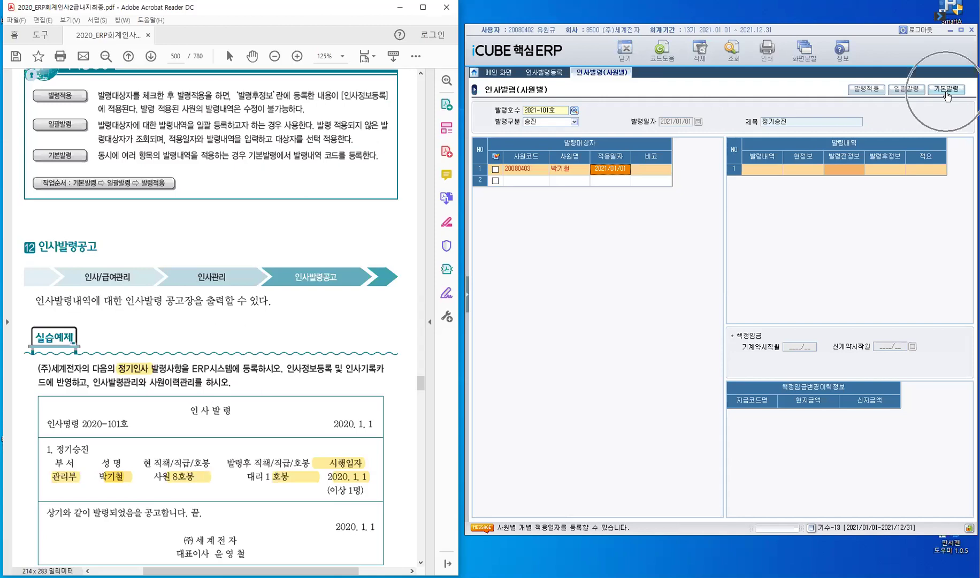
pyautogui.click(915, 92)
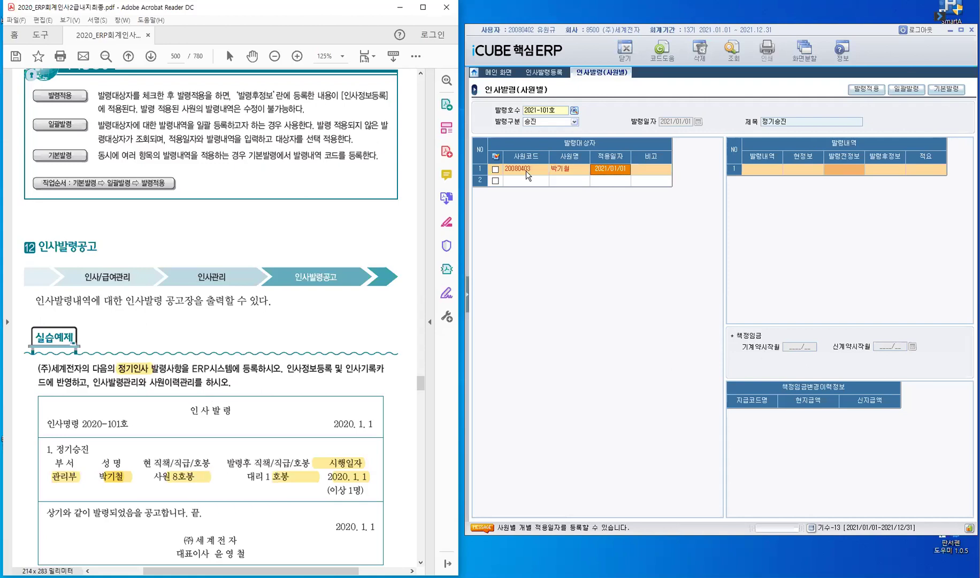
# - Mark the promoted employee under 발령대상자 and open the 기본발령 code list
pyautogui.click(496, 169)
pyautogui.click(495, 169)
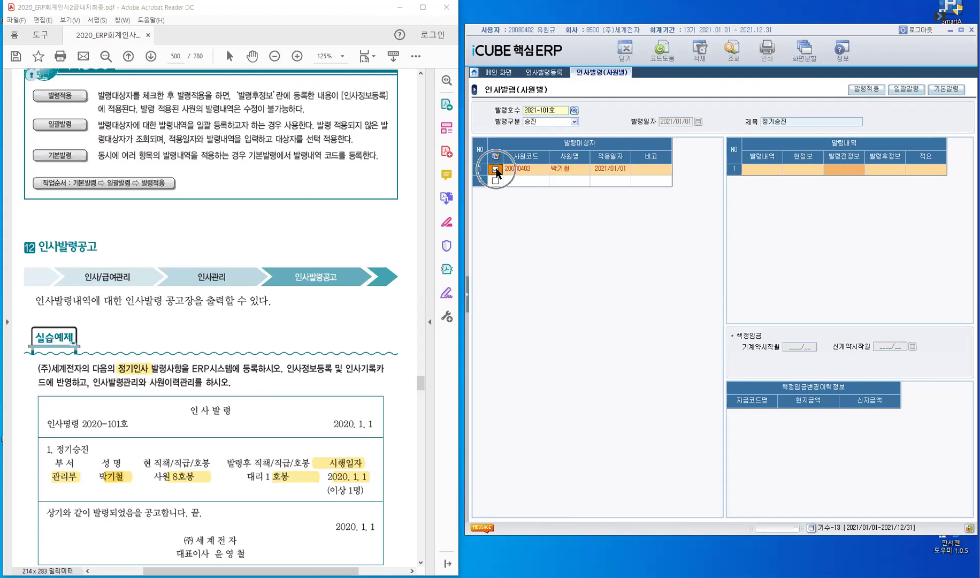
pyautogui.click(942, 92)
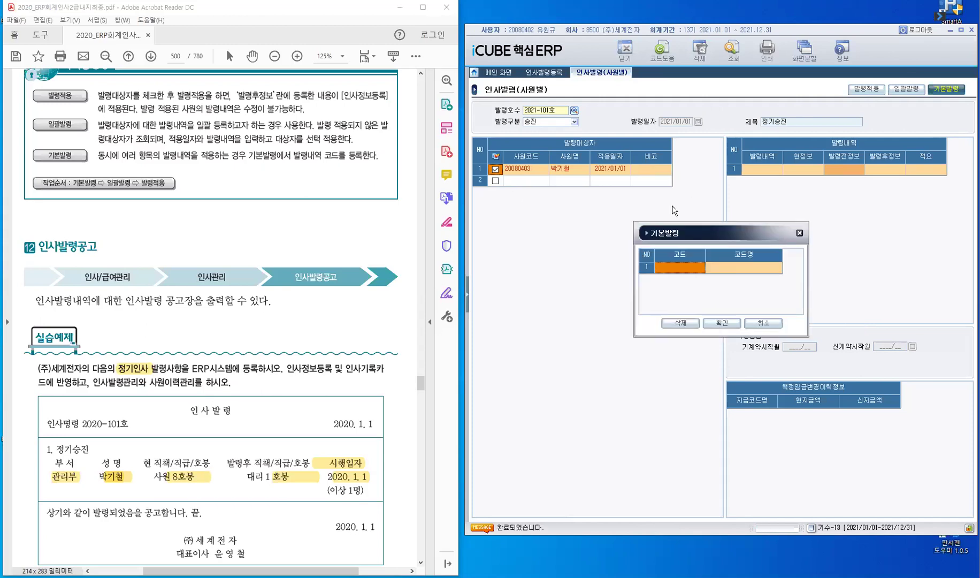
pyautogui.moveTo(673, 235); pyautogui.dragTo(658, 192)
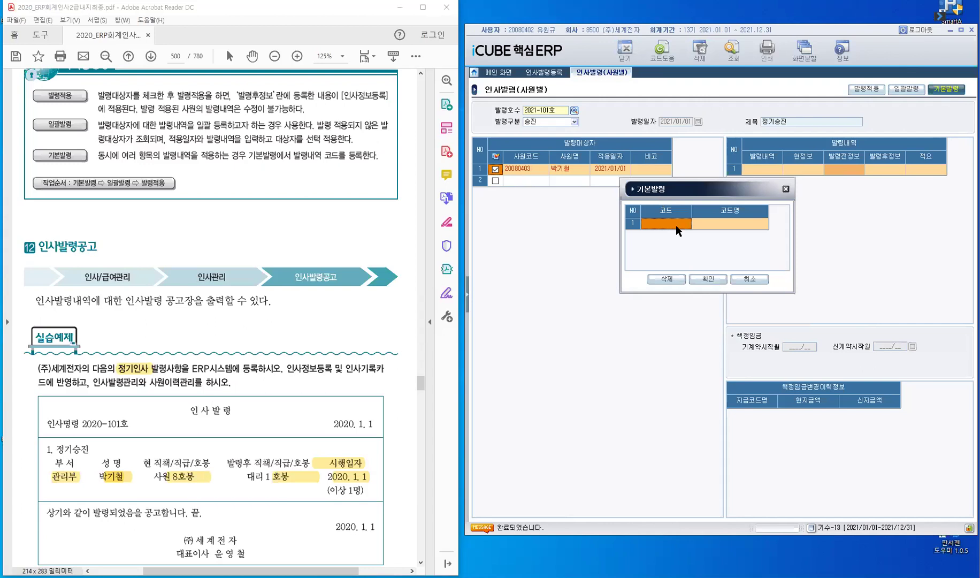
# - Add code B08 직책 as the first entry of the 기본발령 list
pyautogui.doubleClick(676, 223)
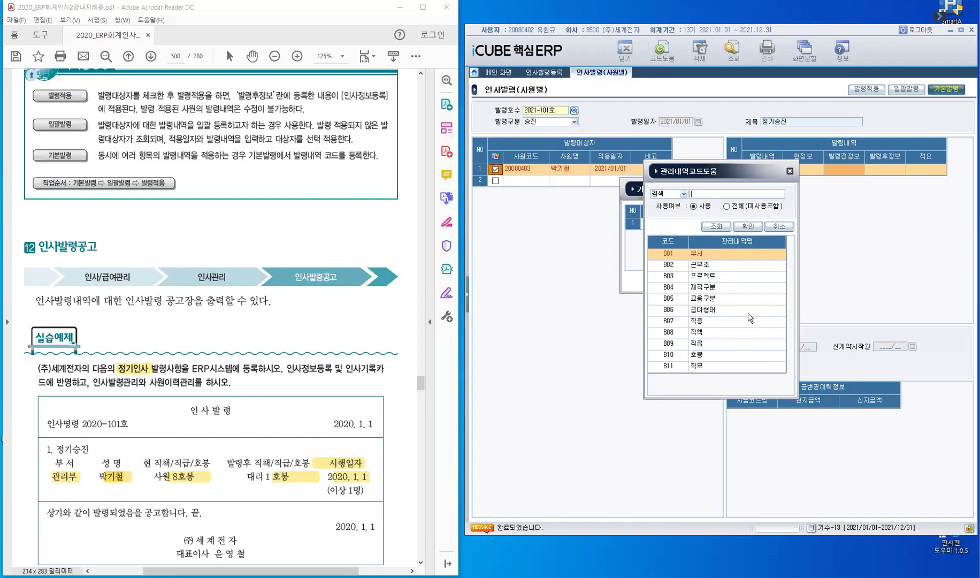
pyautogui.click(675, 333)
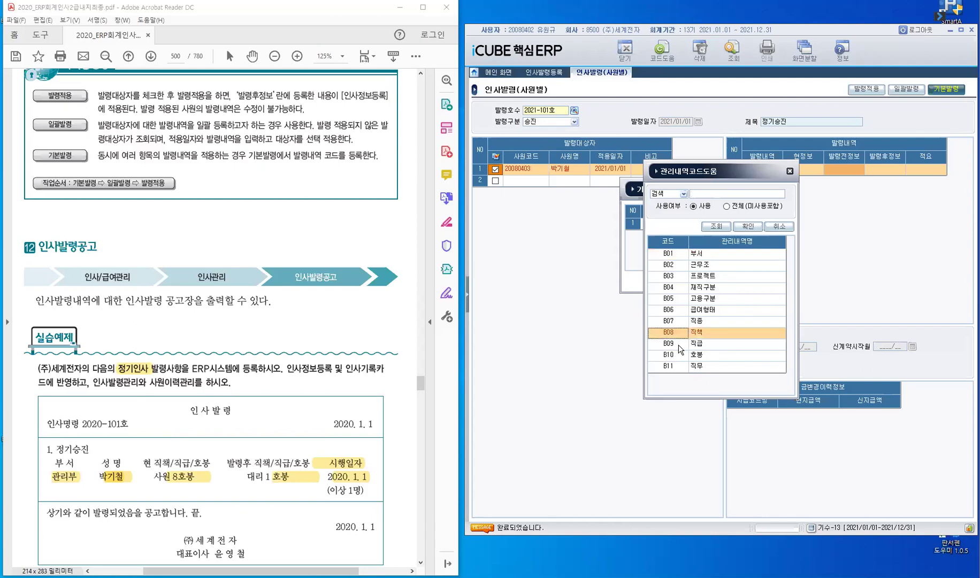
pyautogui.click(682, 343)
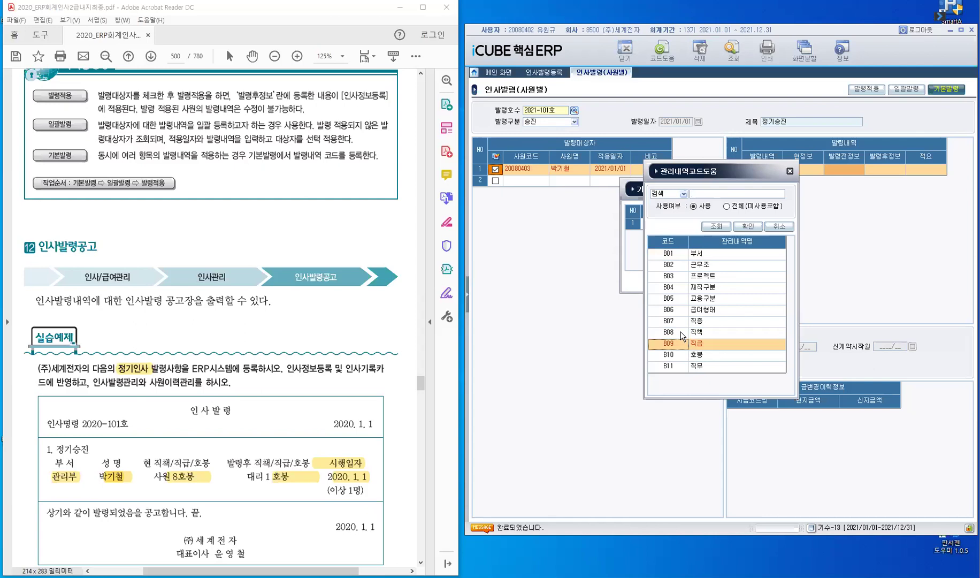
pyautogui.press('Down')
pyautogui.press('Up')
pyautogui.press('Up')
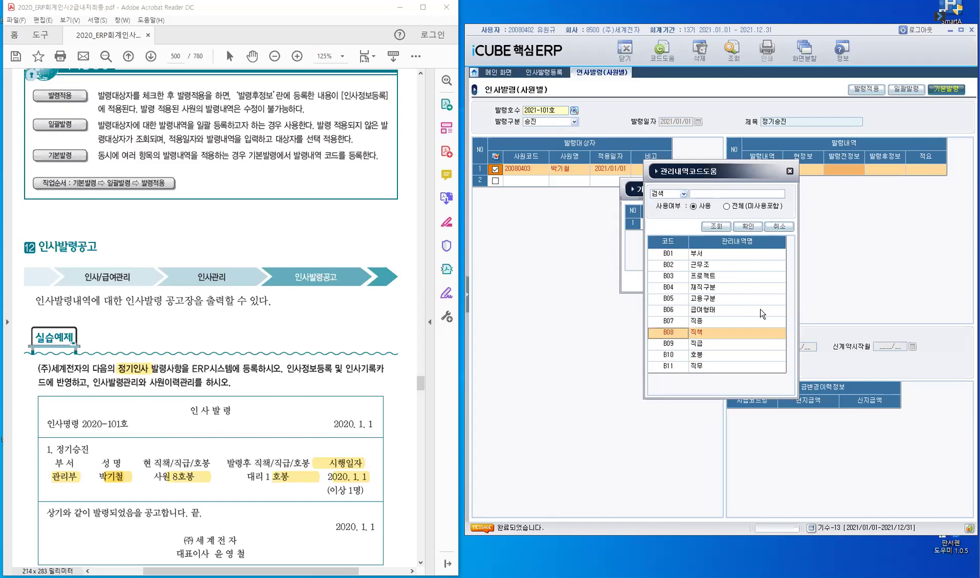
pyautogui.click(752, 234)
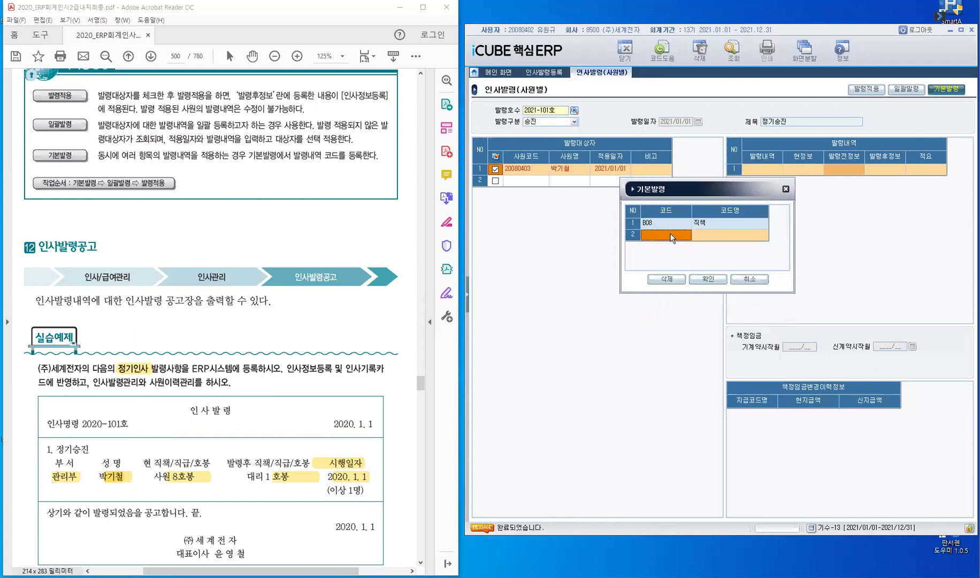
# - Add codes B09 직급 and B10 호봉 to the 기본발령 list and confirm it
pyautogui.press('F2')
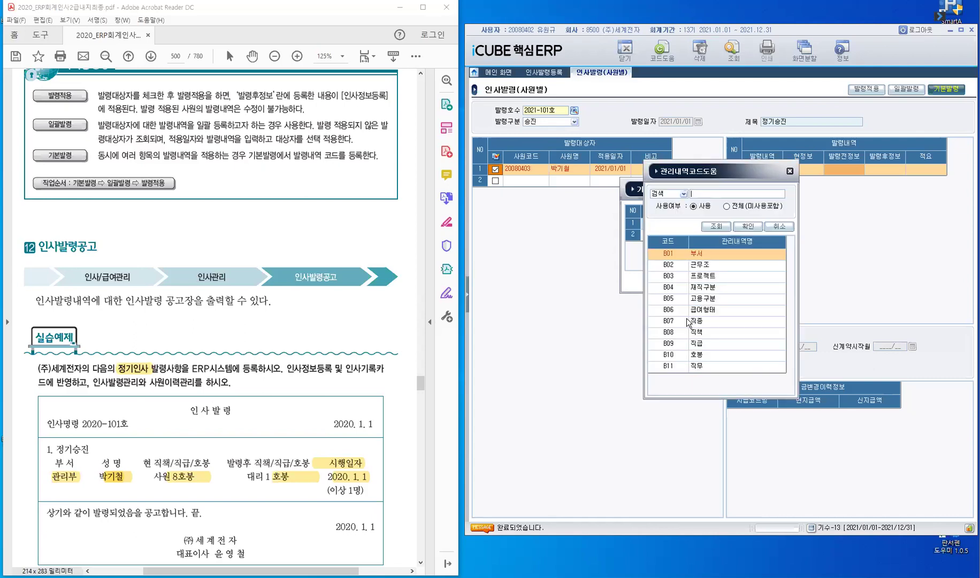
pyautogui.click(675, 345)
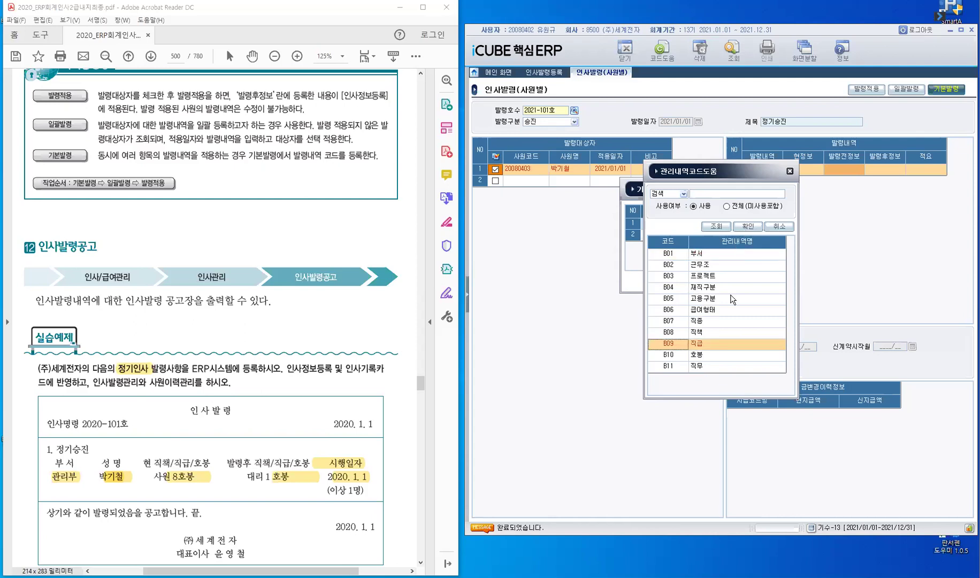
pyautogui.press('Return')
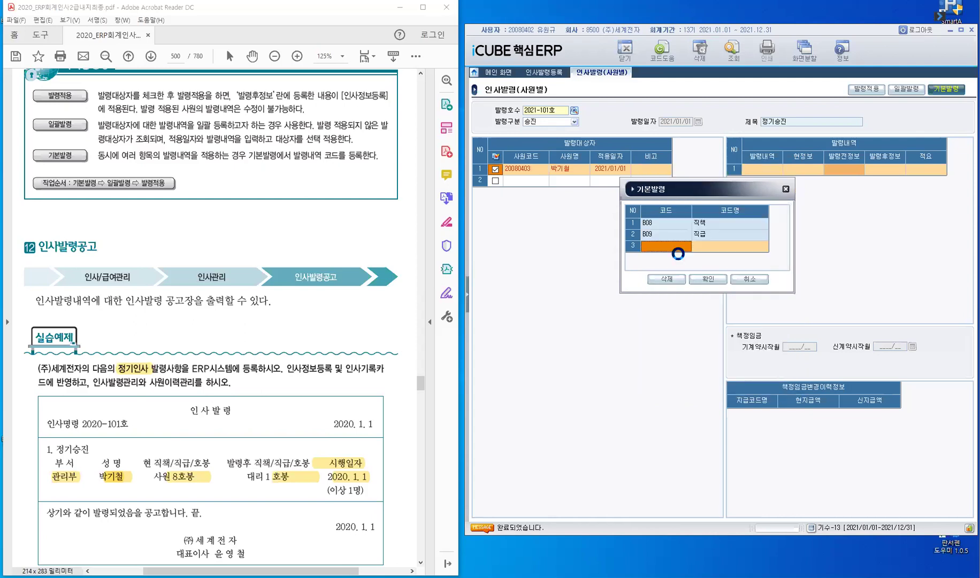
pyautogui.press('F2')
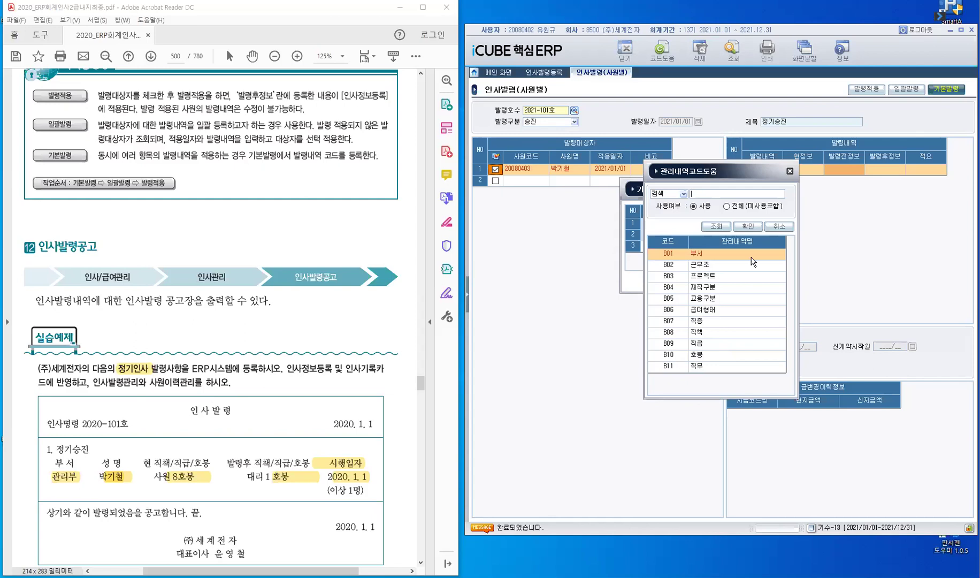
pyautogui.click(672, 355)
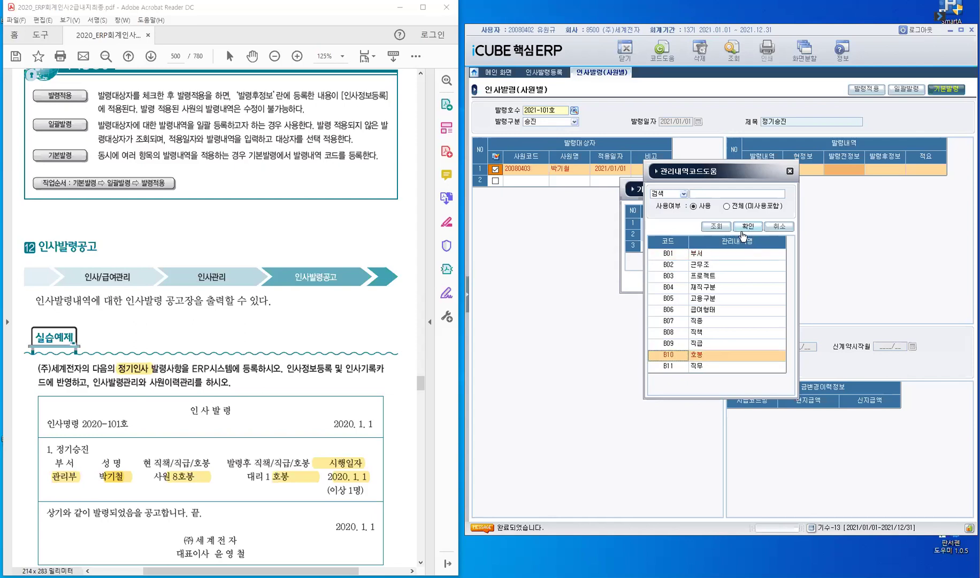
pyautogui.press('Return')
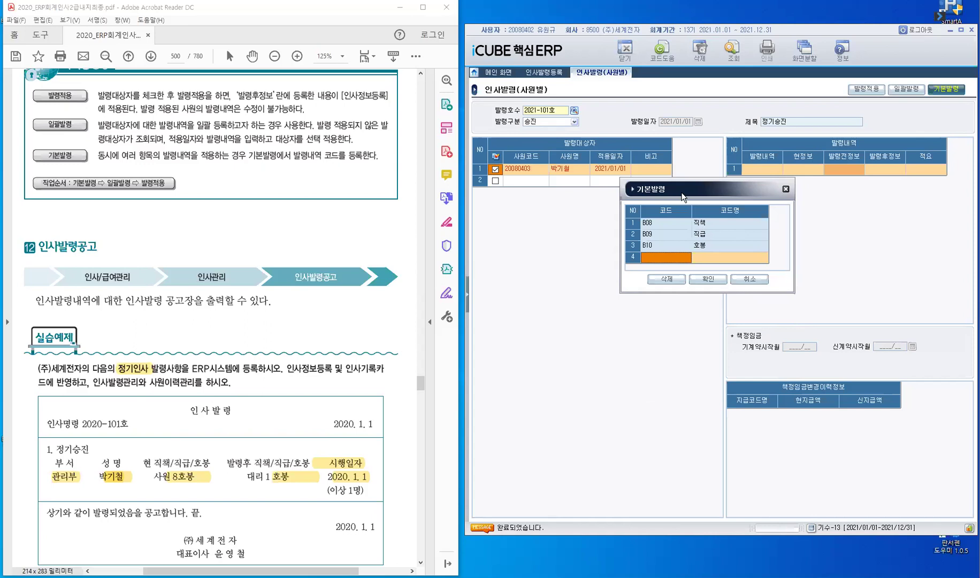
pyautogui.click(719, 279)
# - Start a 일괄발령 with 적용일자 2021/01/01 and 발령내역 B00 기본발령
pyautogui.click(912, 92)
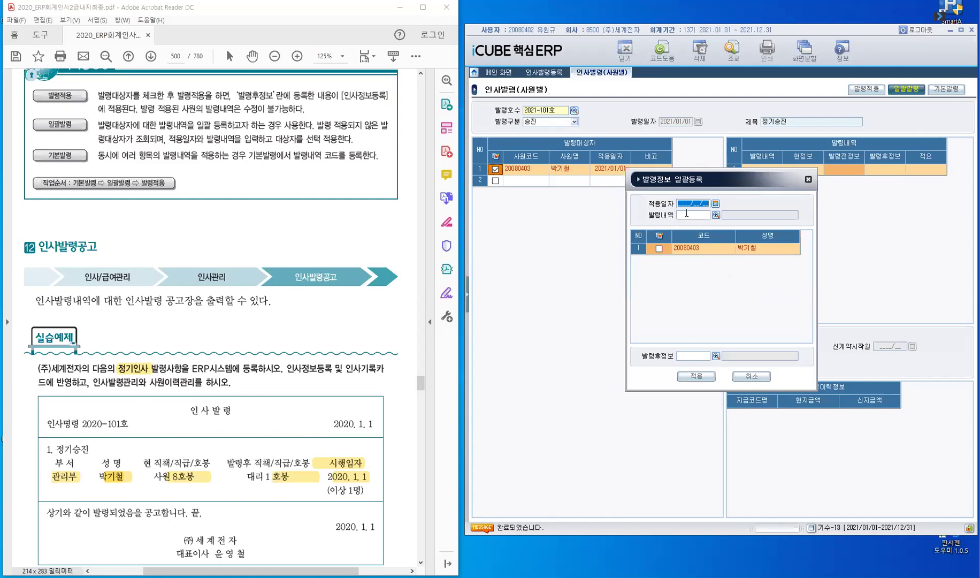
pyautogui.write('2021/01/01')
pyautogui.press('Return')
pyautogui.click(727, 250)
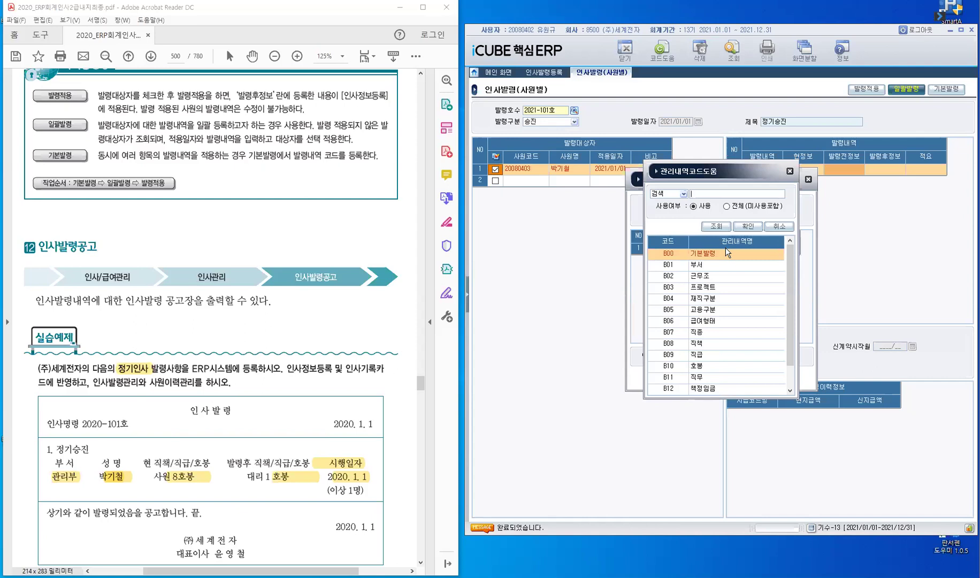
pyautogui.moveTo(793, 322); pyautogui.dragTo(799, 365)
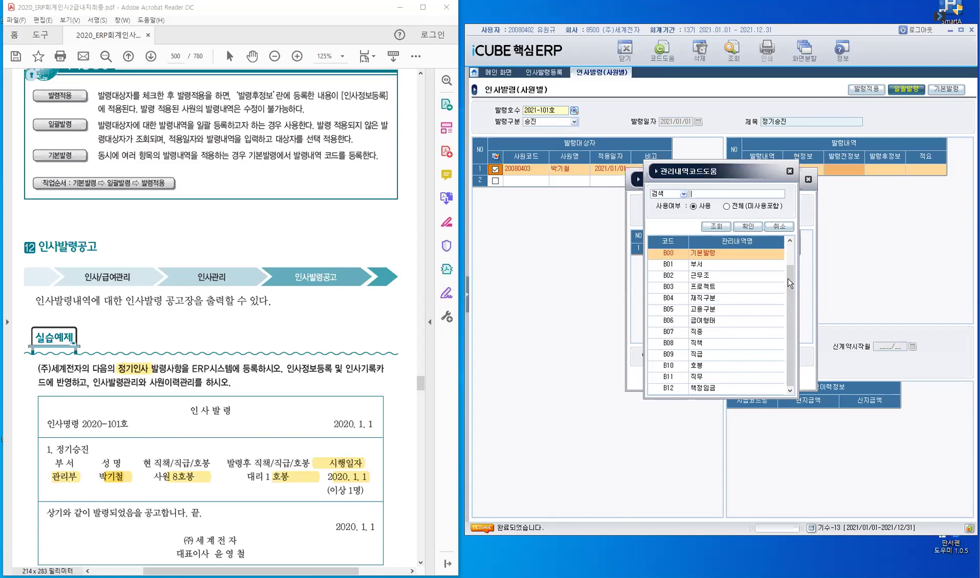
pyautogui.click(711, 254)
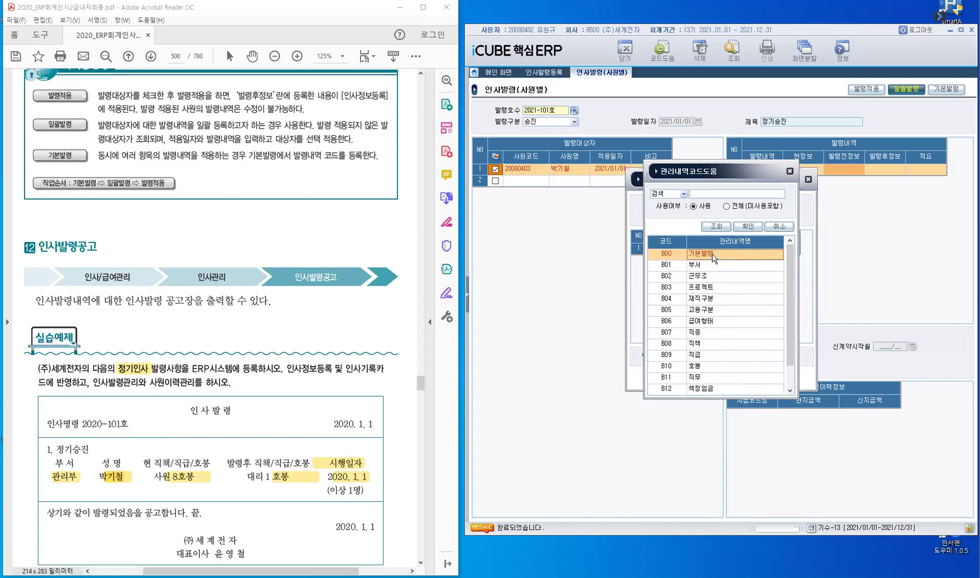
pyautogui.click(680, 253)
pyautogui.click(751, 226)
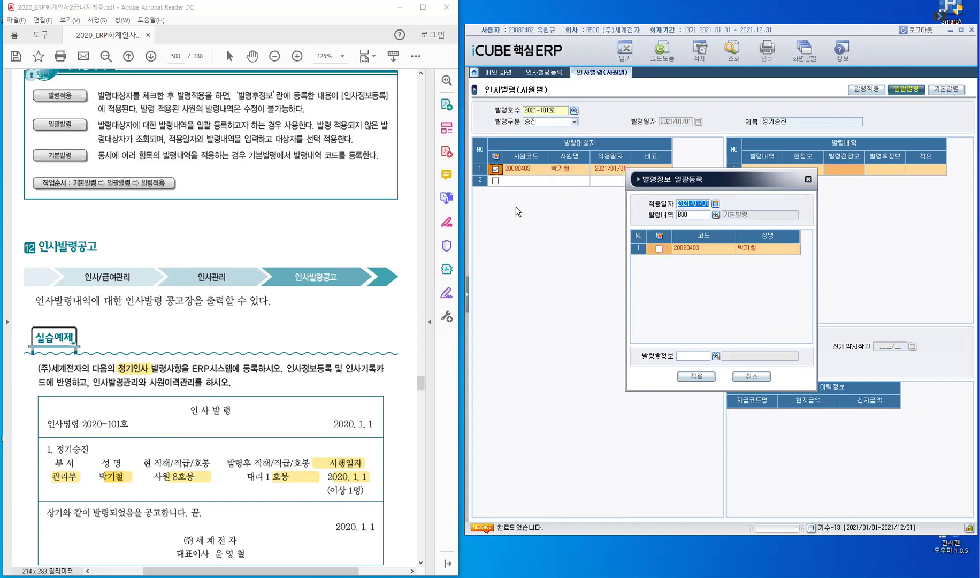
# - Mark the employee in 발령정보 일괄등록, leave 발령후정보 blank, and apply the batch registration
pyautogui.click(660, 248)
pyautogui.moveTo(642, 179); pyautogui.dragTo(526, 216)
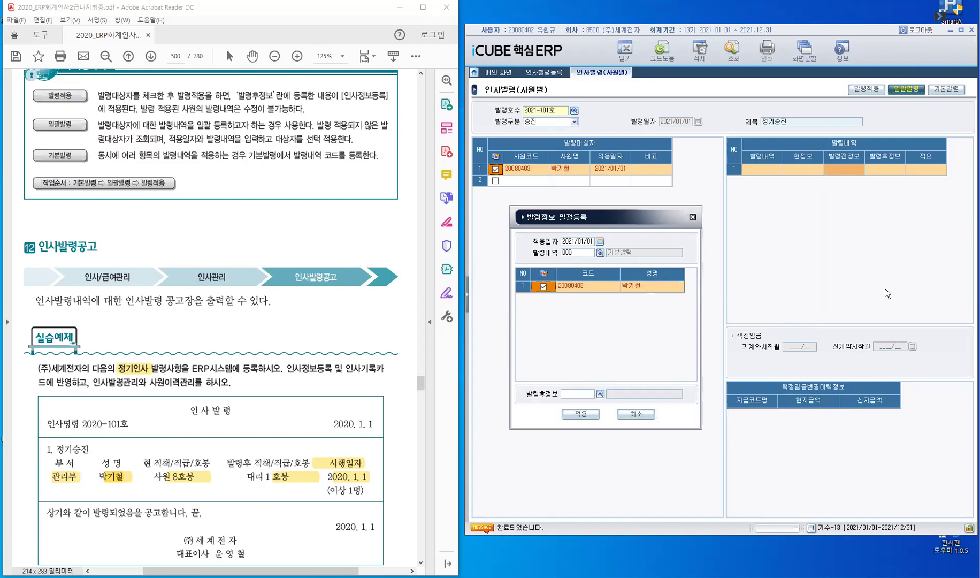
pyautogui.click(574, 394)
pyautogui.press('F2')
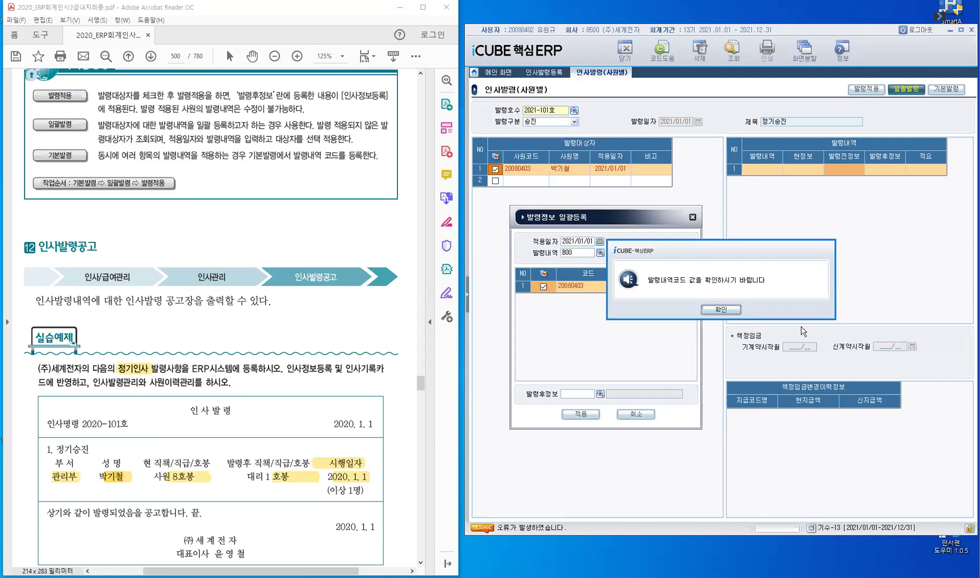
pyautogui.press('Return')
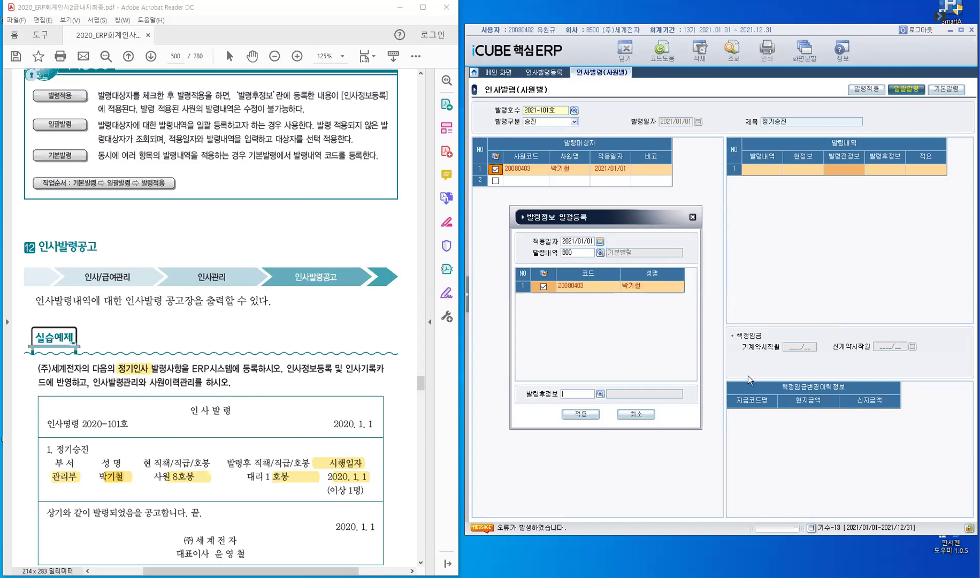
pyautogui.click(585, 414)
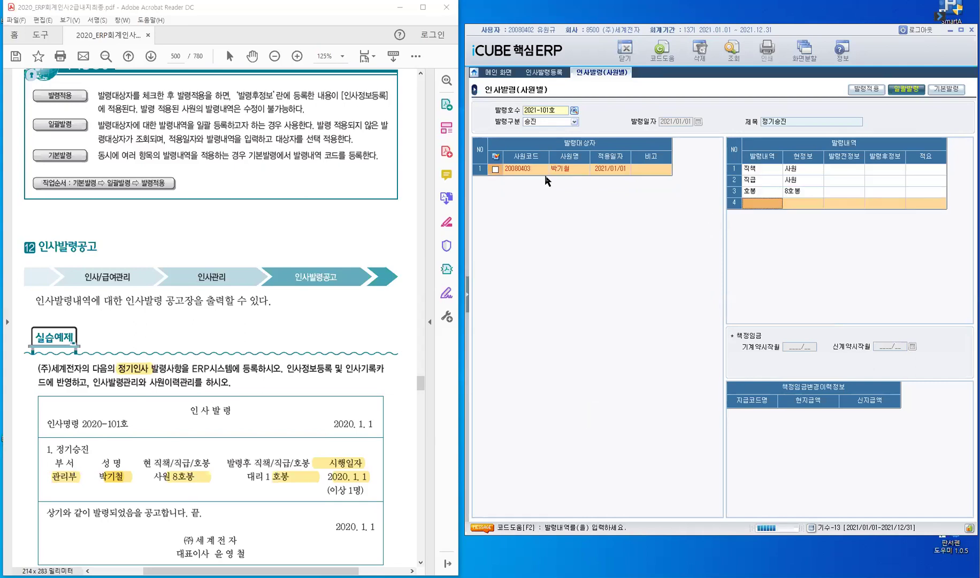
# - Select the employee under 발령대상자 and examine the 직책, 직급 and 호봉 rows under 발령내역
pyautogui.click(547, 180)
pyautogui.click(531, 170)
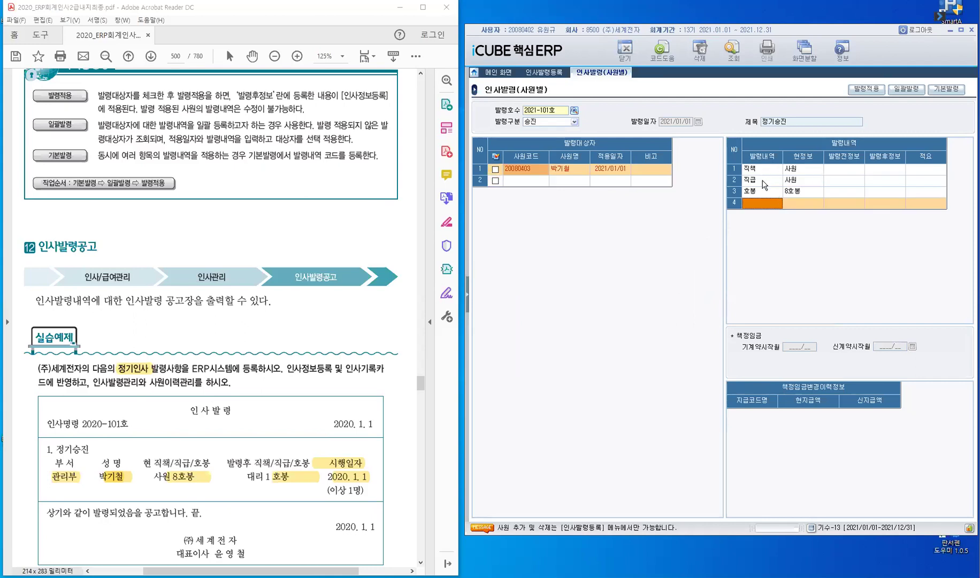
pyautogui.click(762, 169)
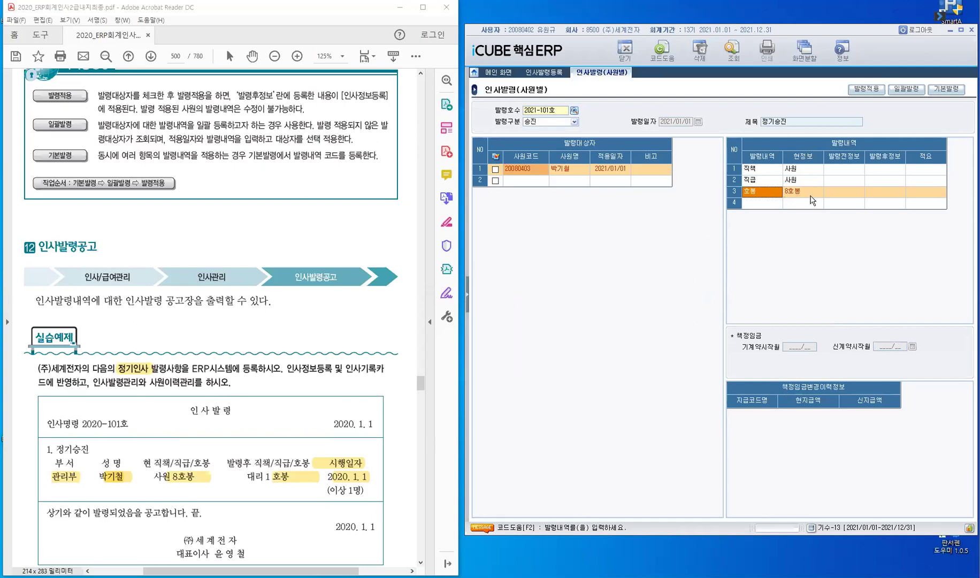
# - Open 인사정보등록, select the promoted 관리부 employee, and view the 재직정보 to check the current 직급 and 직책
pyautogui.click(468, 301)
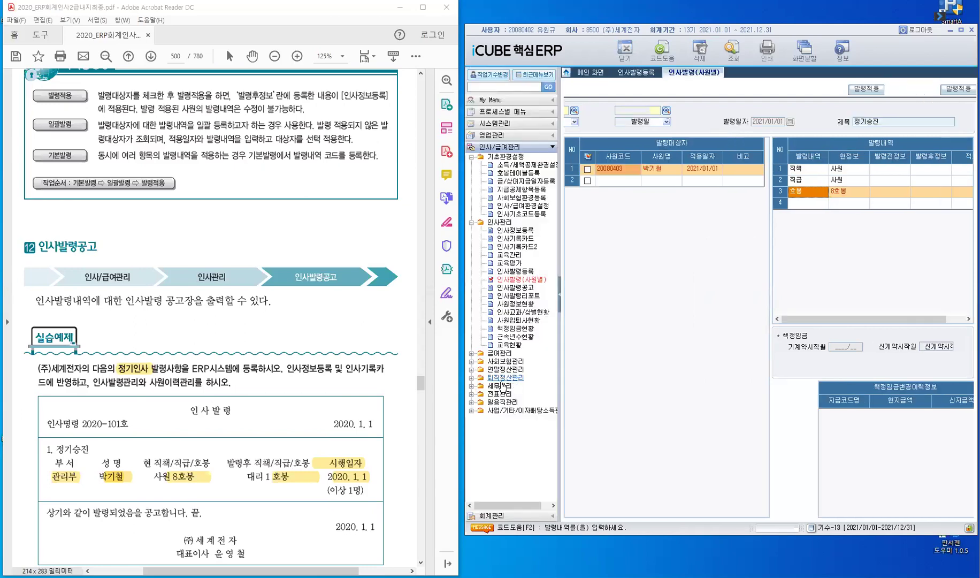
pyautogui.click(515, 231)
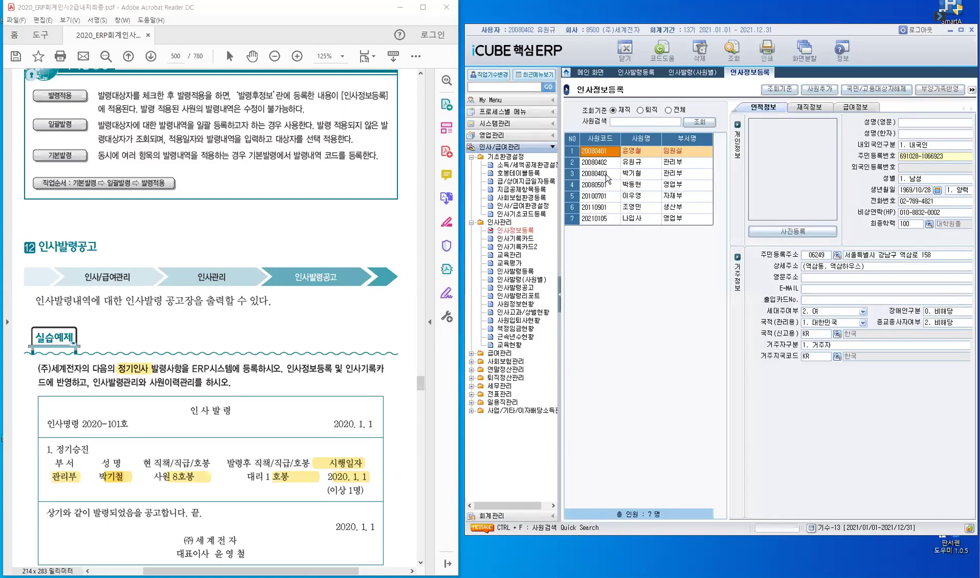
pyautogui.press('Down')
pyautogui.press('Down')
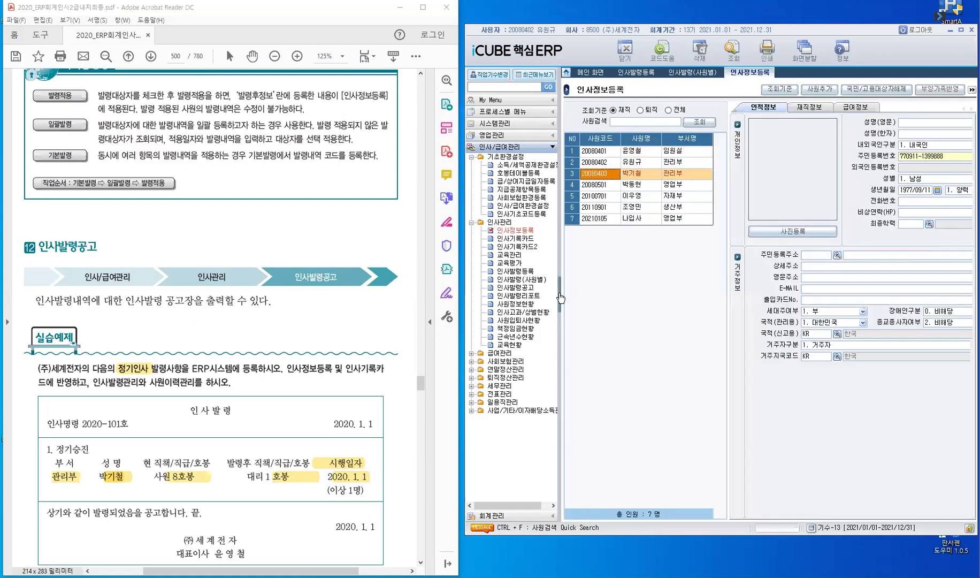
pyautogui.click(559, 297)
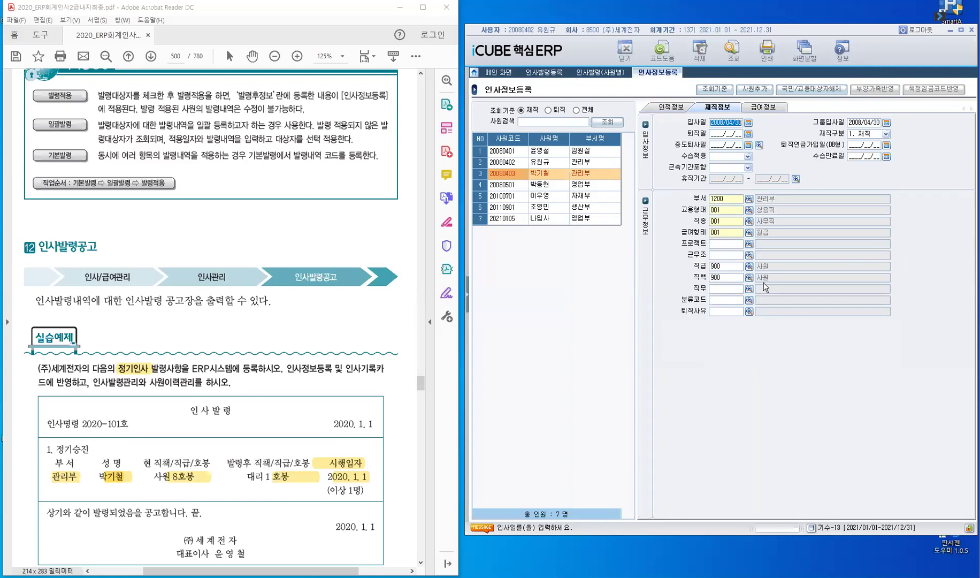
# - View the promoted employee's 급여정보 to check the current 호봉, and return to 인사발령(사원별)
pyautogui.click(781, 106)
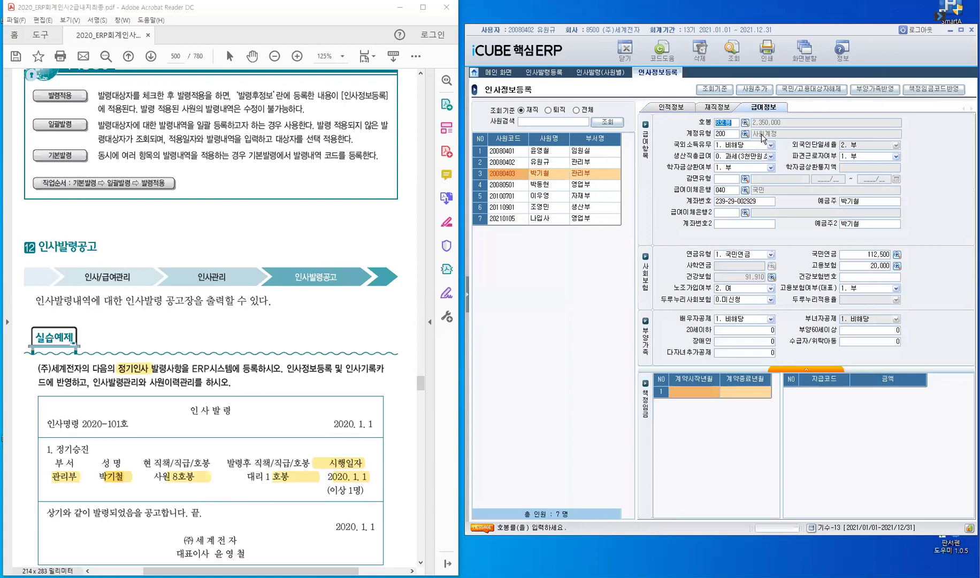
pyautogui.click(612, 74)
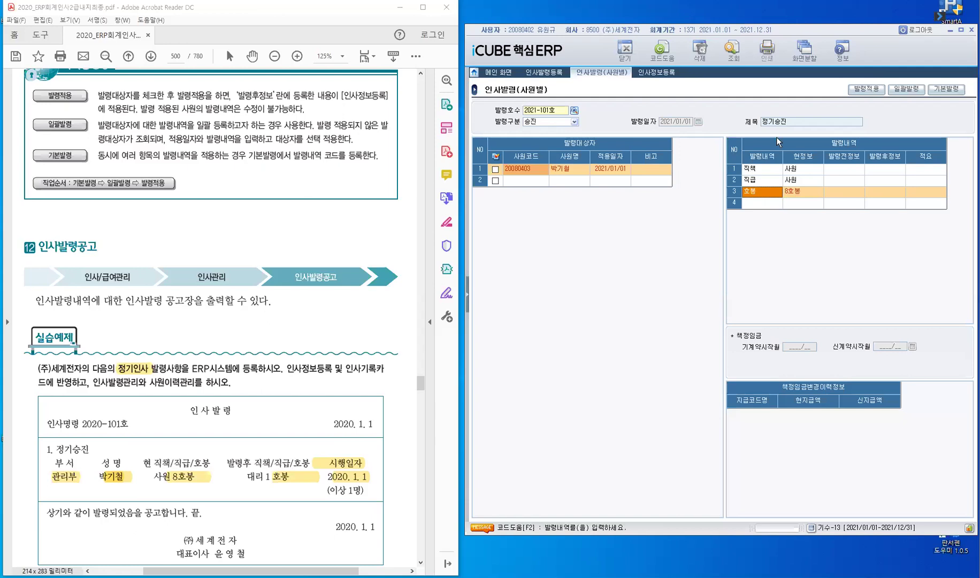
# - Set the 발령후정보 of the 직책 row to 700 대리 from the code list
pyautogui.click(855, 172)
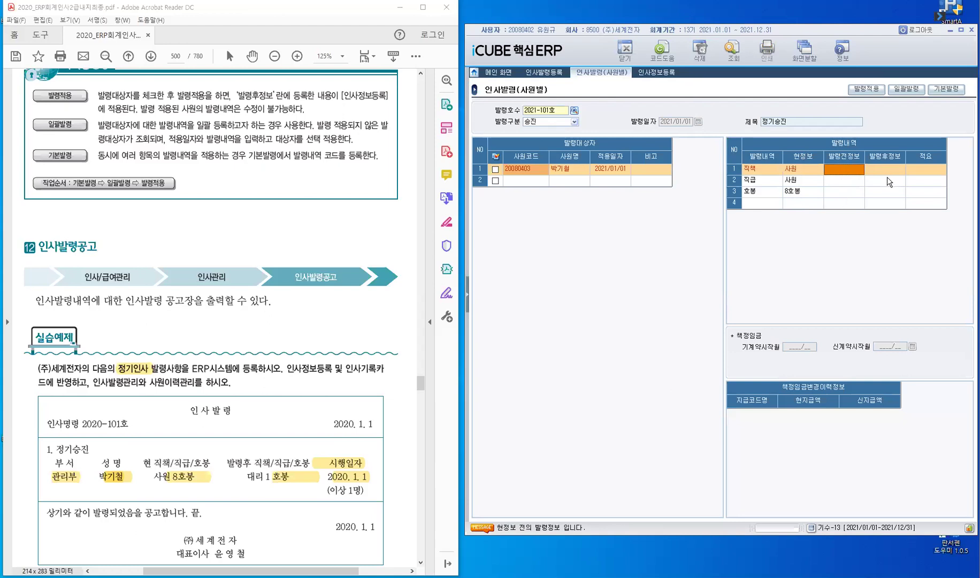
pyautogui.press('Return')
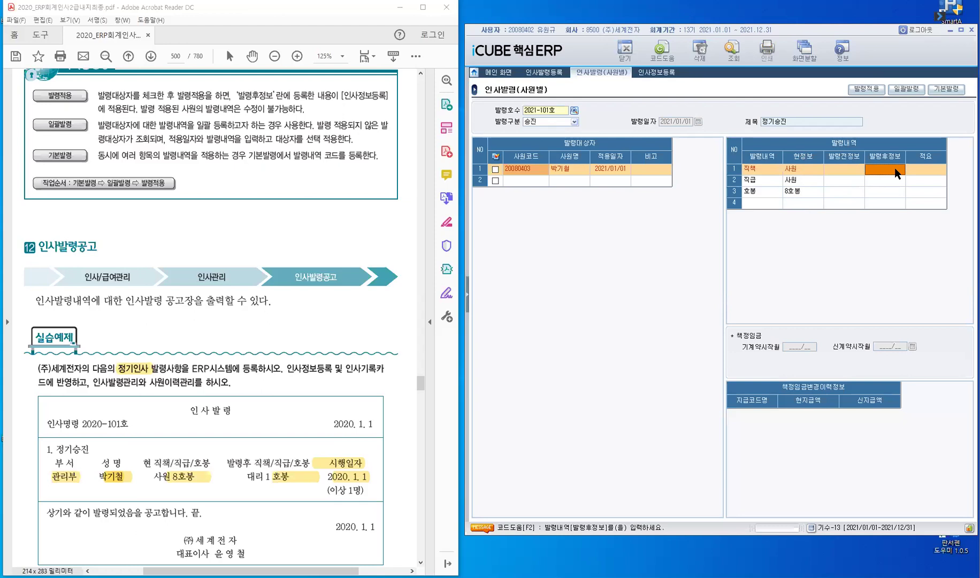
pyautogui.press('F2')
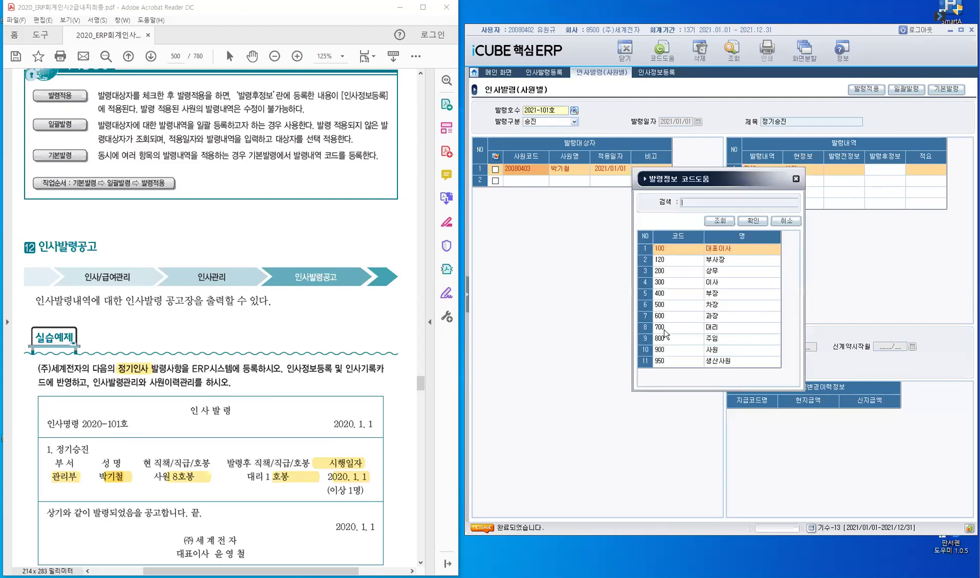
pyautogui.click(673, 328)
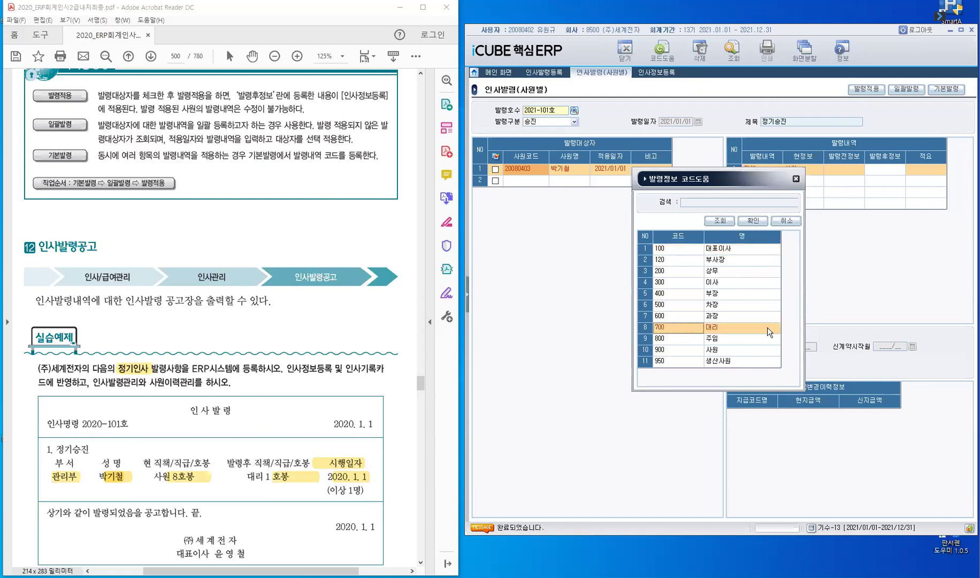
pyautogui.press('Return')
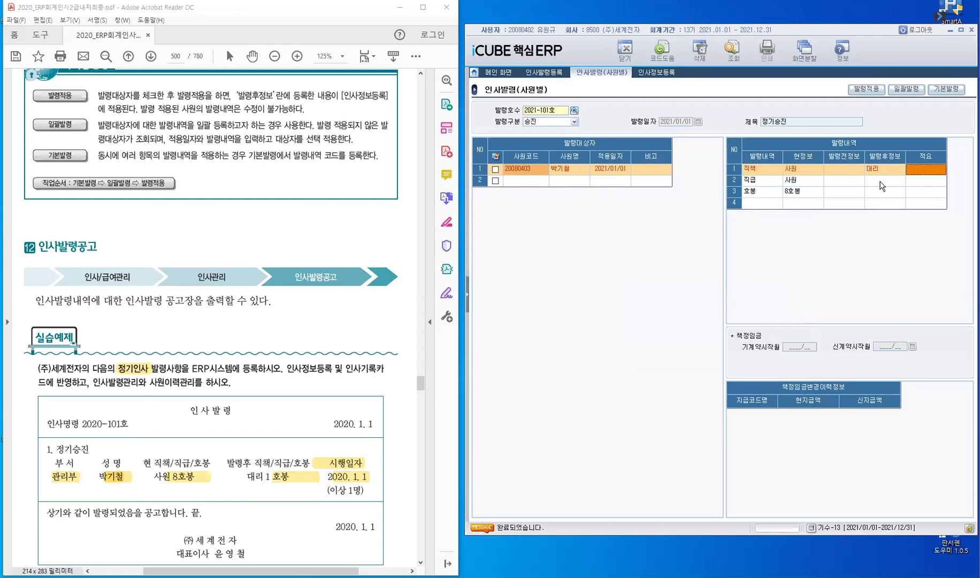
# - Set the 발령후정보 of the 직급 row to 700 대리 from the code list
pyautogui.click(755, 180)
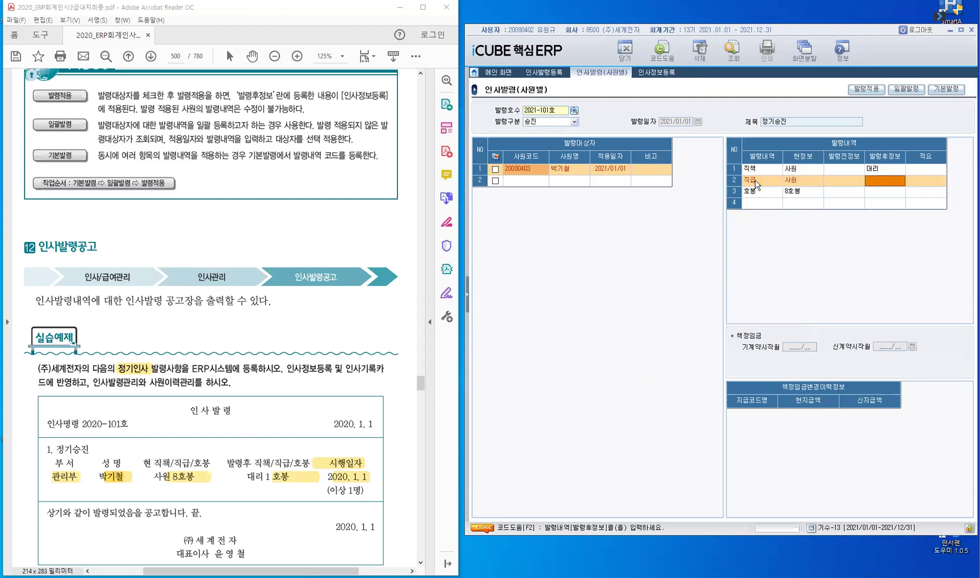
pyautogui.press('F2')
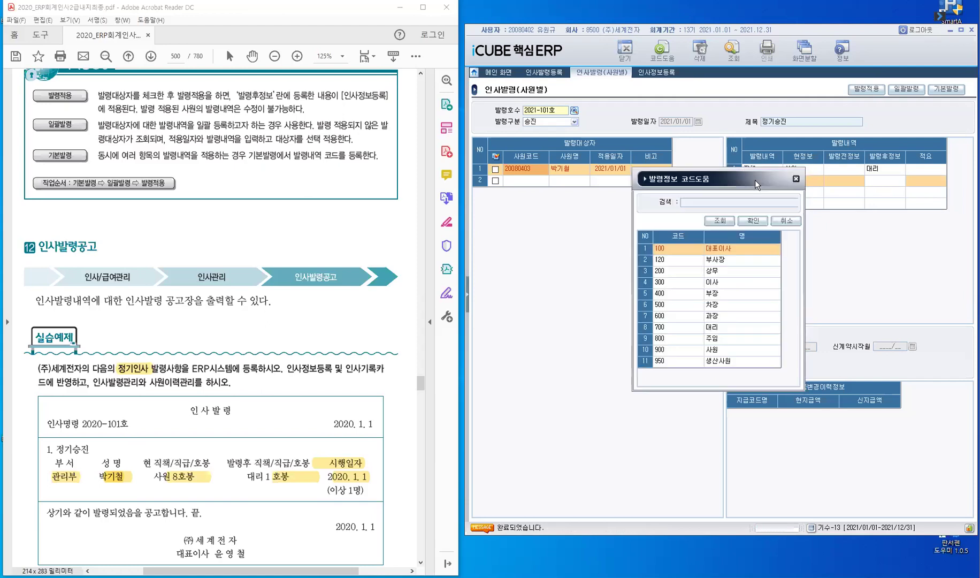
pyautogui.press('Down')
pyautogui.press('Down')
pyautogui.press('Down')
pyautogui.press('Down')
pyautogui.press('Down')
pyautogui.press('Down')
pyautogui.press('Down')
pyautogui.press('Return')
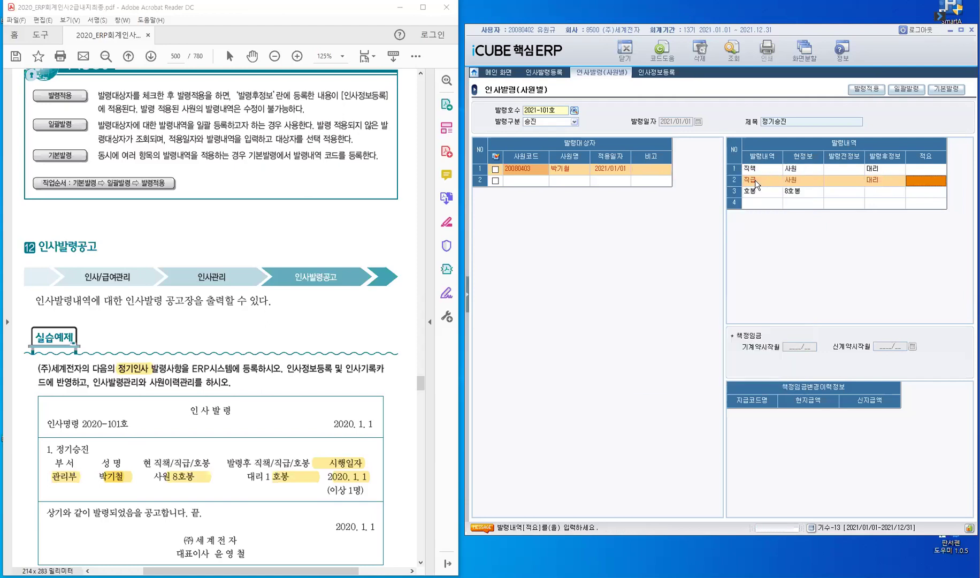
# - Set the 발령후정보 of the 호봉 row to C01 1호봉 and complete the row
pyautogui.press('Return')
pyautogui.press('Return')
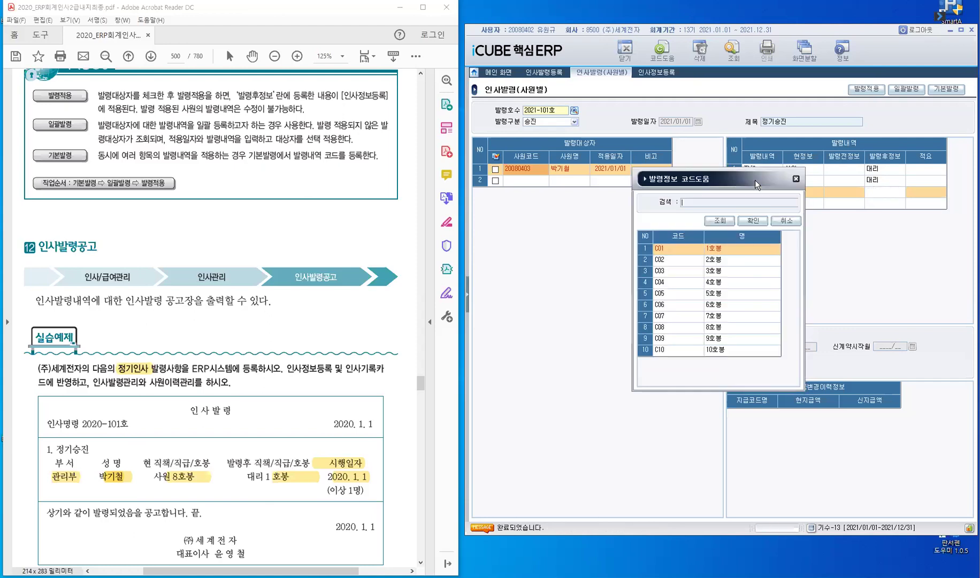
pyautogui.press('Return')
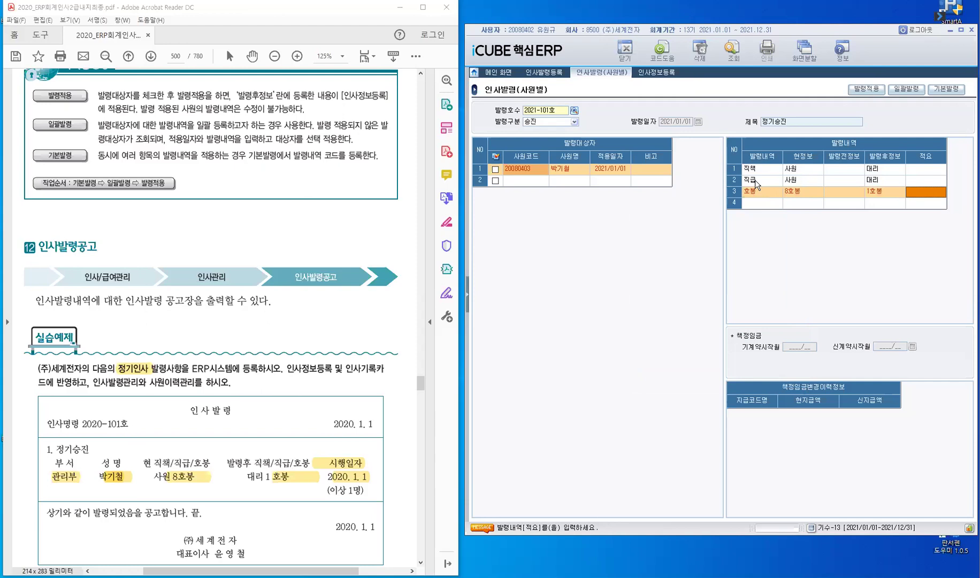
pyautogui.press('Return')
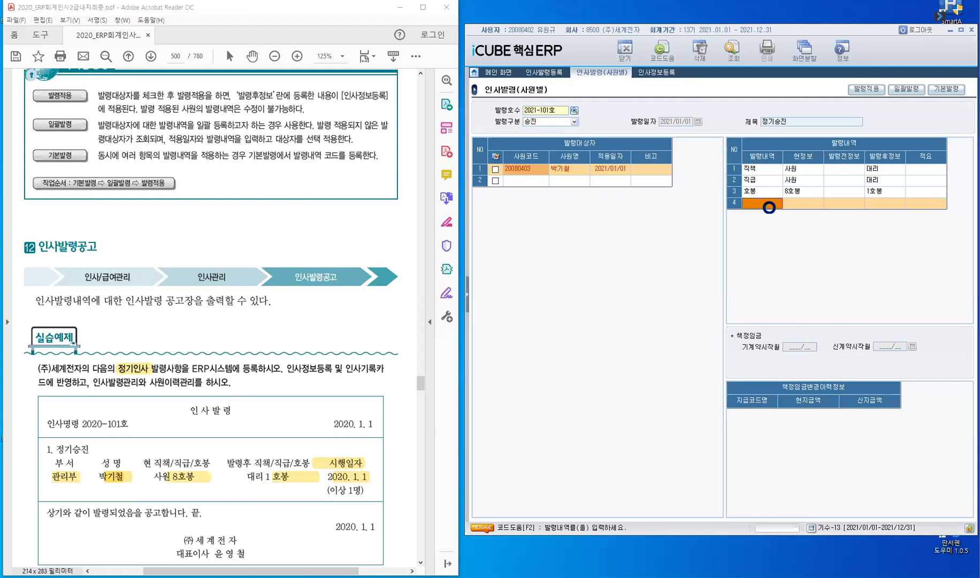
# - Examine the 발령내역 code list for the empty fourth row down to B12 책정임금, and close it without applying a code
pyautogui.press('F2')
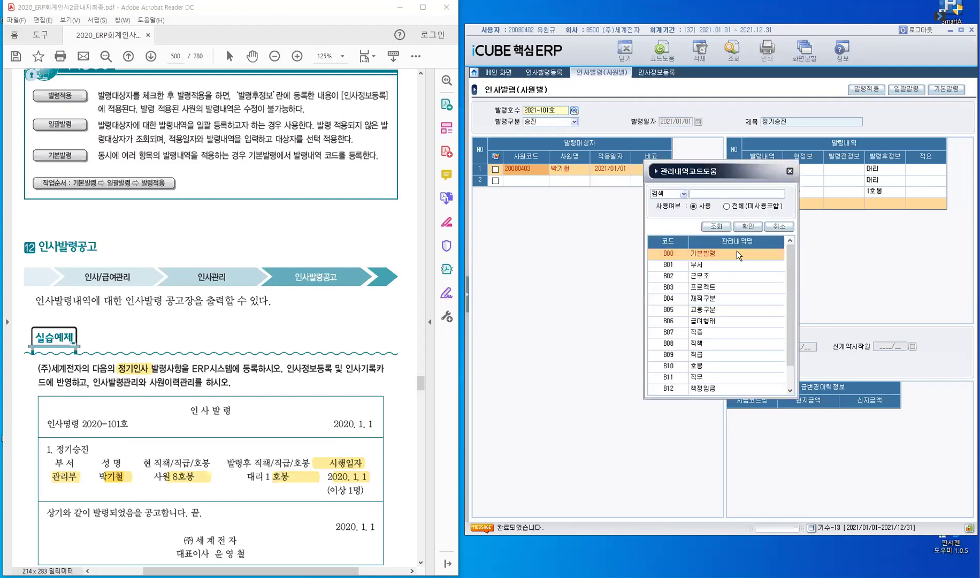
pyautogui.click(790, 378)
pyautogui.click(680, 391)
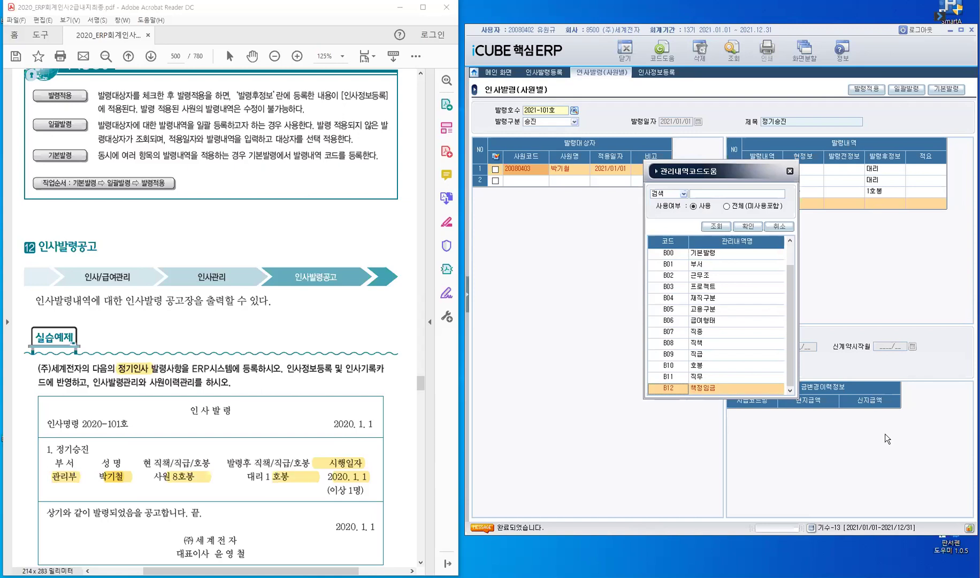
pyautogui.click(790, 174)
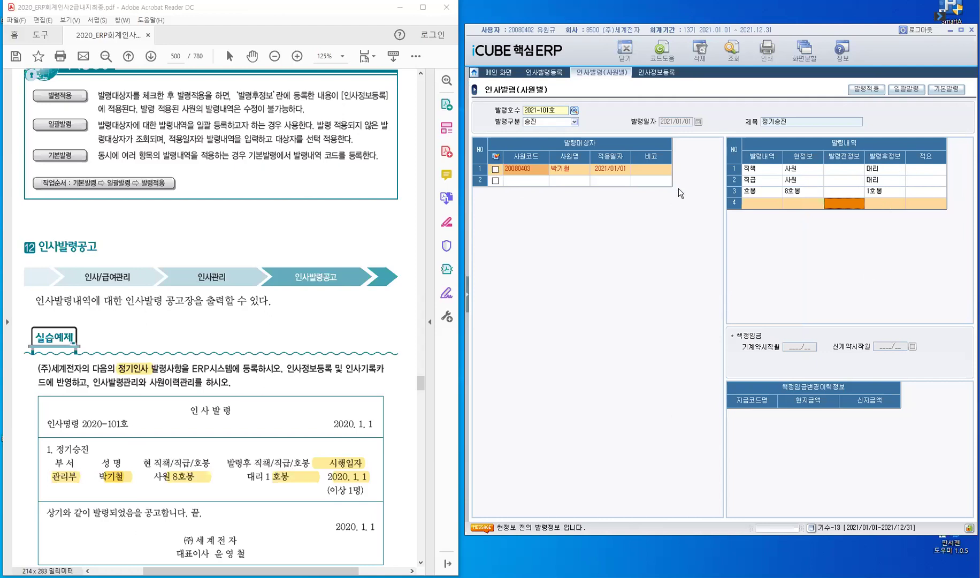
# - Mark the employee under 발령대상자, run 발령적용 to reflect the order in 인사정보등록, and reselect the employee to show the 발령내역
pyautogui.click(494, 170)
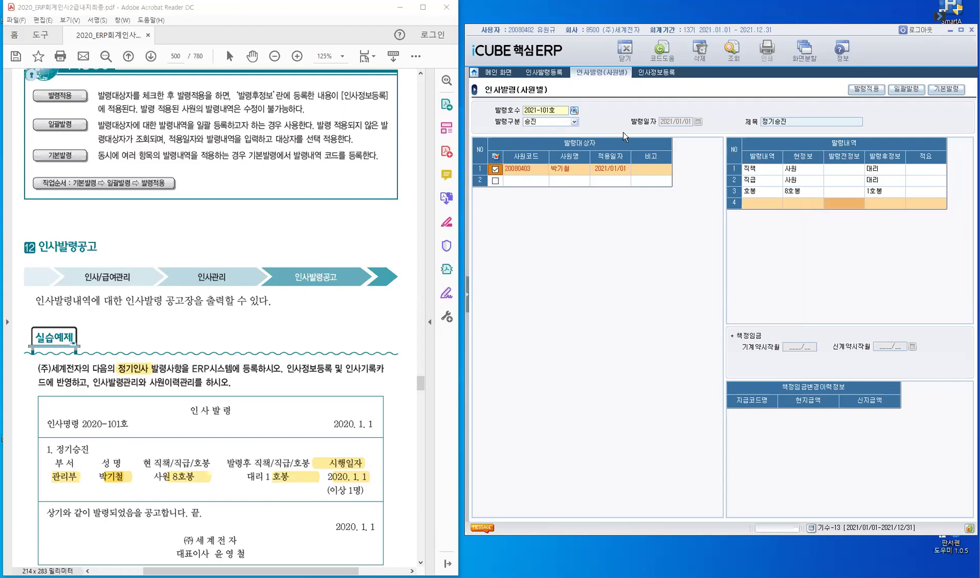
pyautogui.click(865, 91)
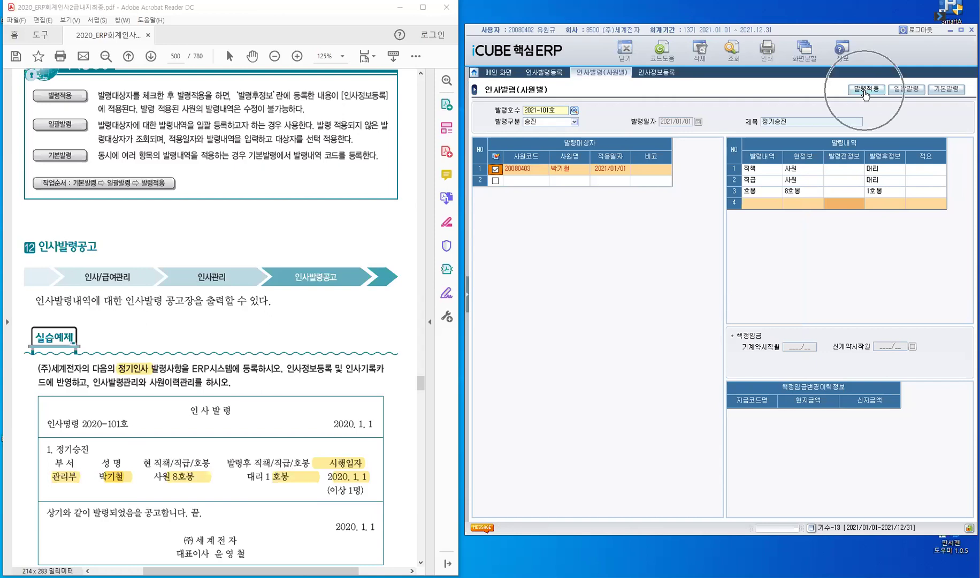
pyautogui.click(865, 91)
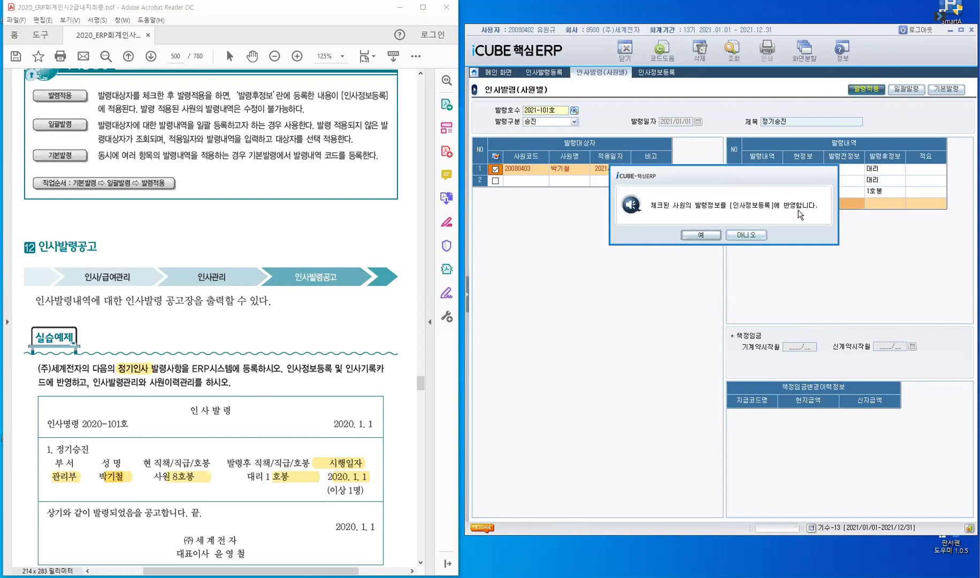
pyautogui.click(700, 237)
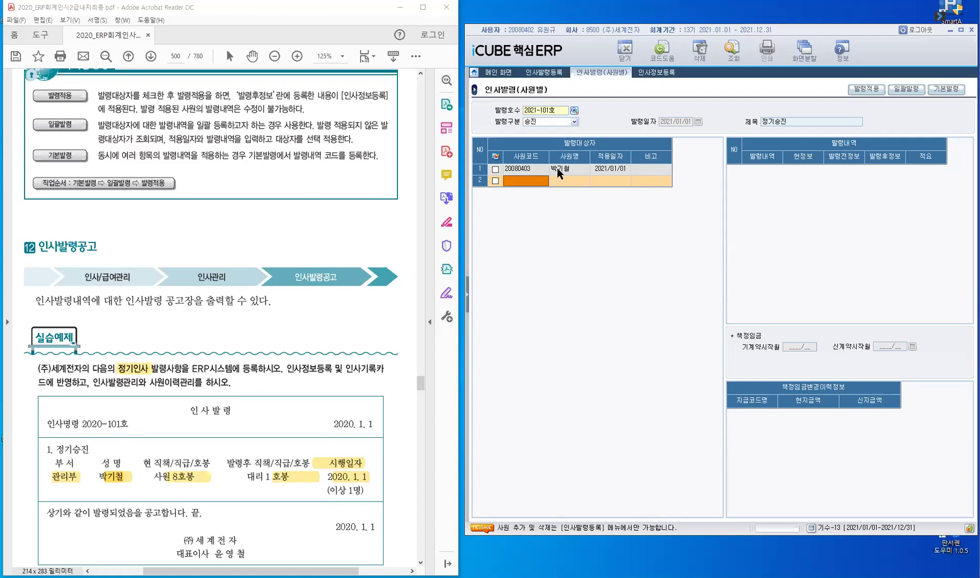
pyautogui.click(518, 169)
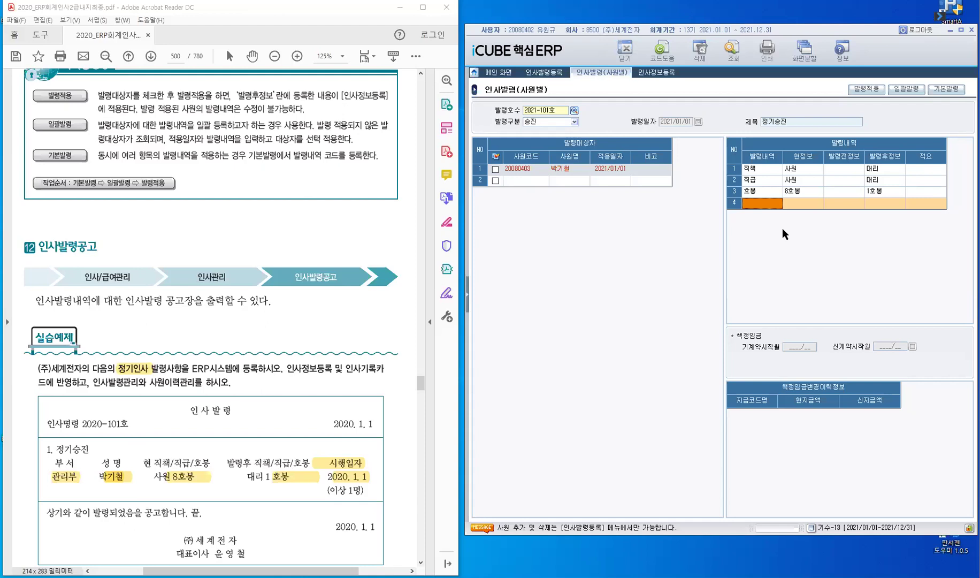
# - Requery 인사정보등록, select the promoted employee, and check the 호봉 in 급여정보 and the 직급 and 직책 in 재직정보
pyautogui.click(662, 77)
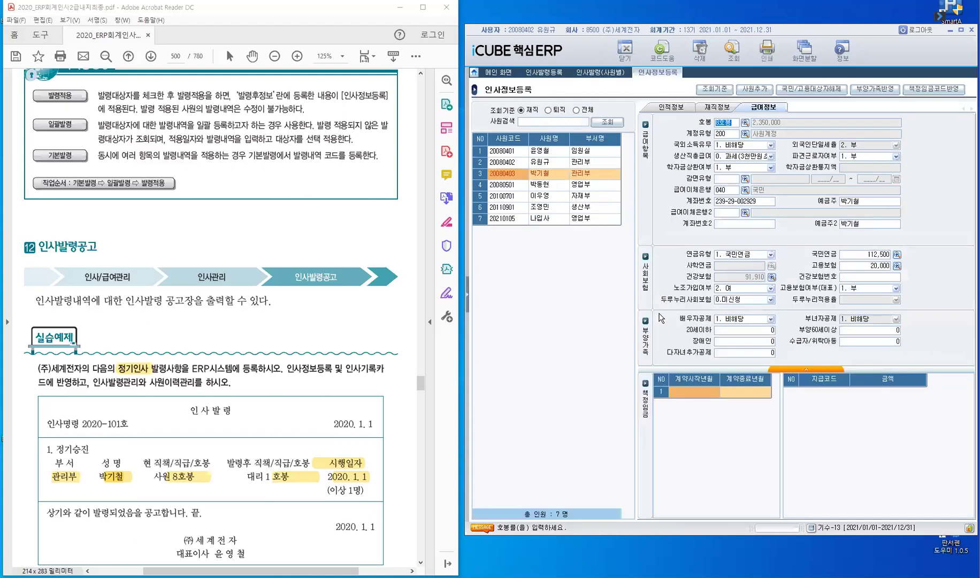
pyautogui.click(730, 54)
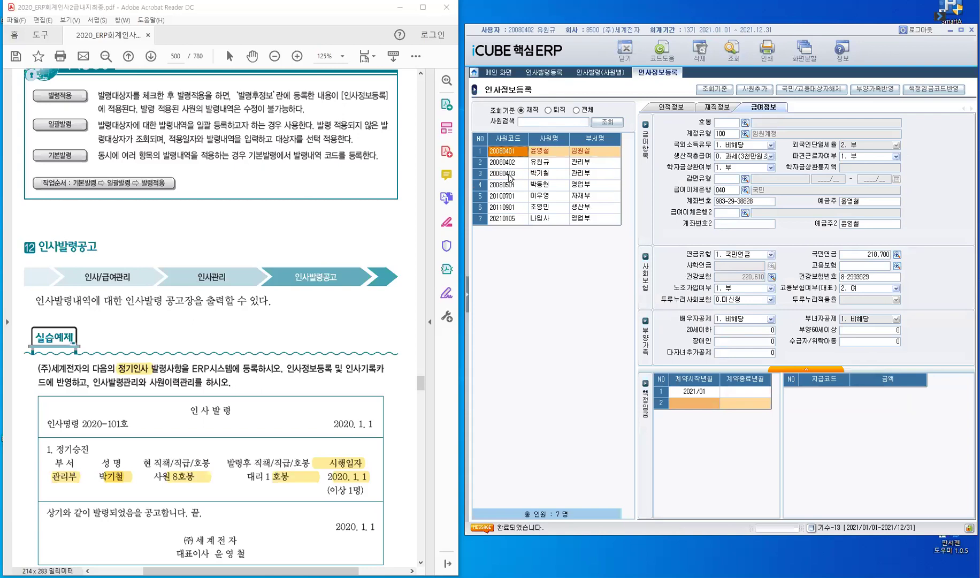
pyautogui.click(508, 173)
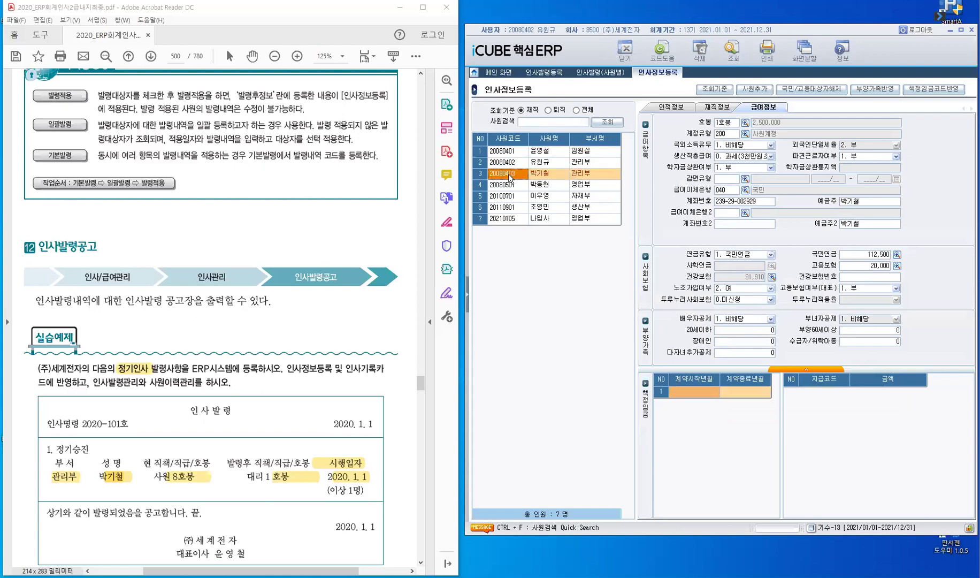
pyautogui.click(716, 107)
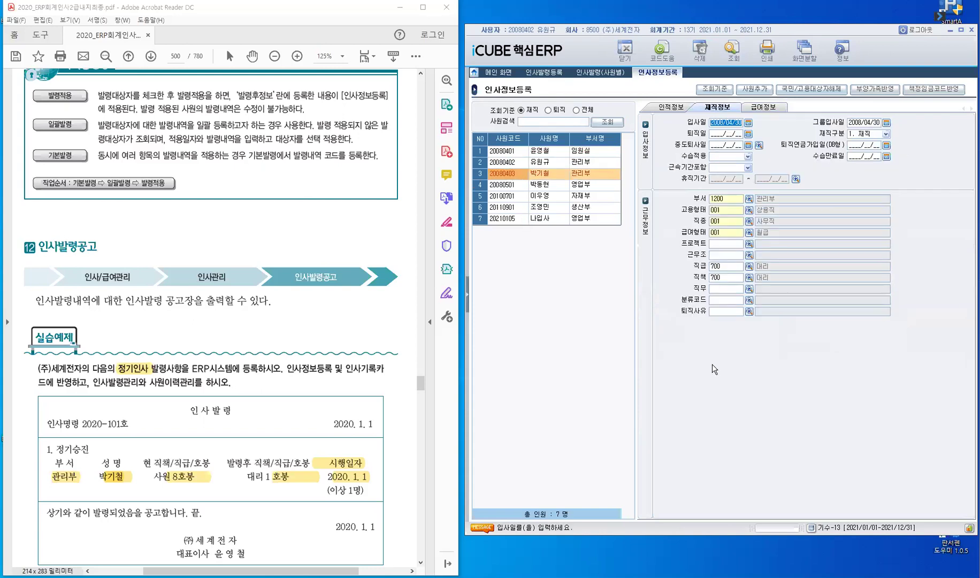
pyautogui.click(721, 274)
pyautogui.click(756, 110)
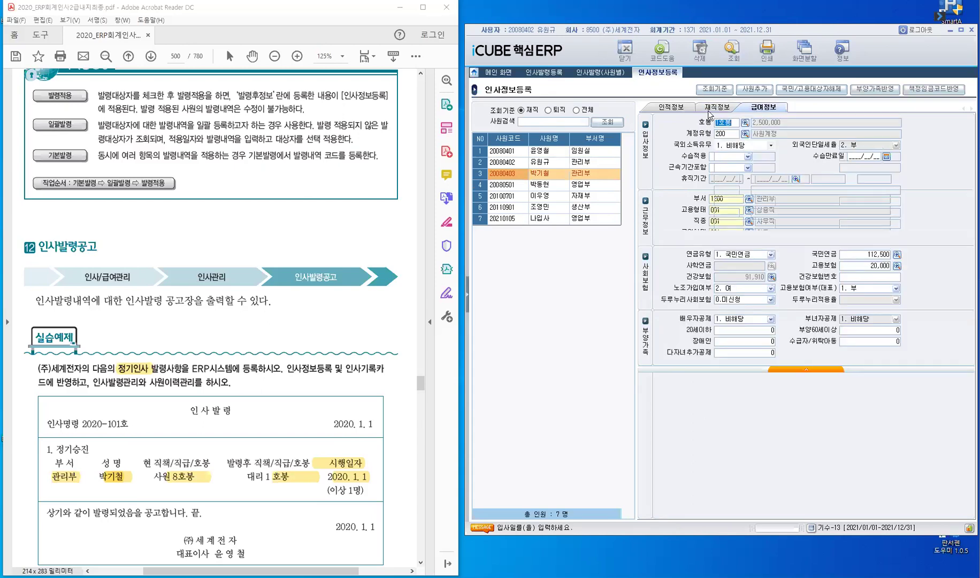
pyautogui.click(709, 110)
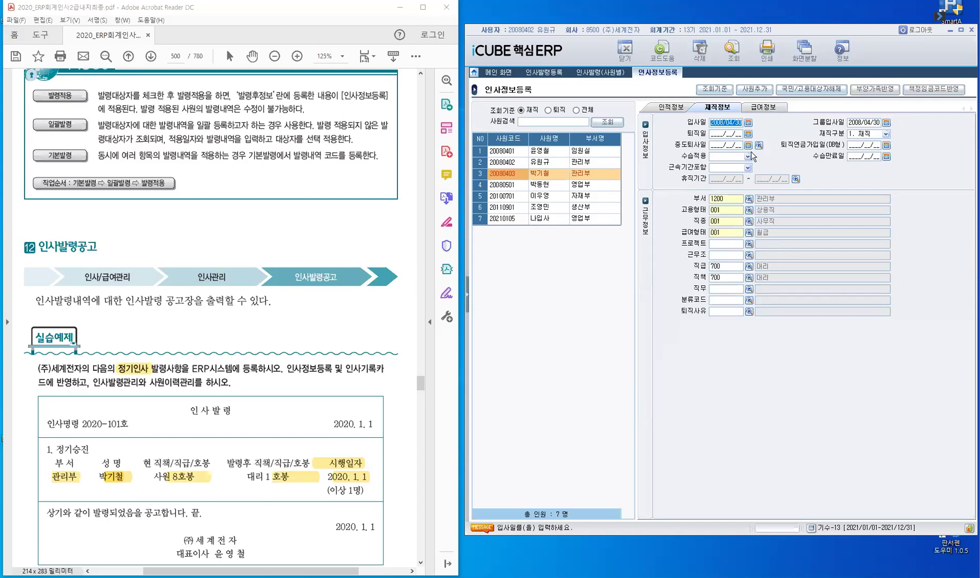
pyautogui.click(753, 108)
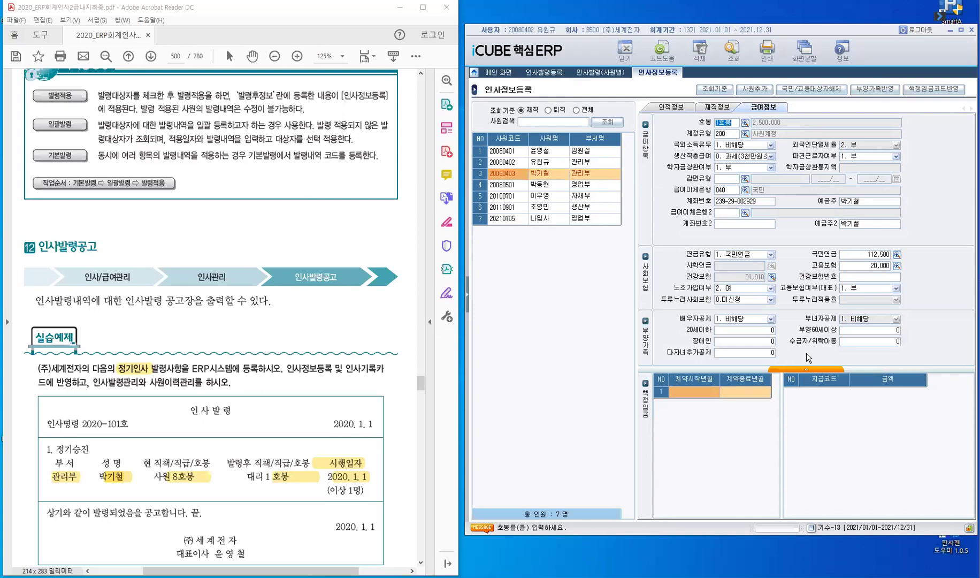
# - Open 인사기록카드, select the promoted 관리부 employee, and examine the 인사발령 history of order 2021-101호
pyautogui.click(468, 301)
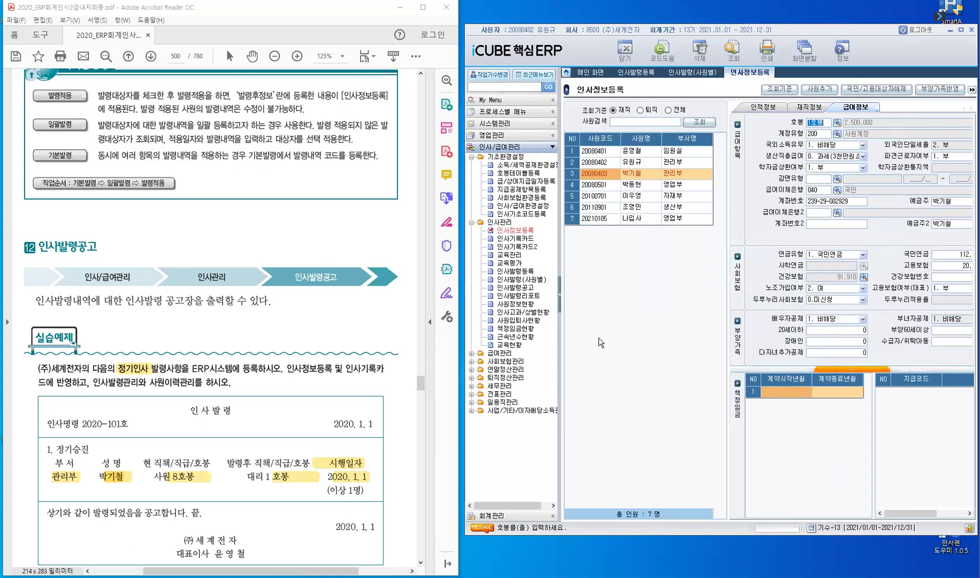
pyautogui.click(521, 240)
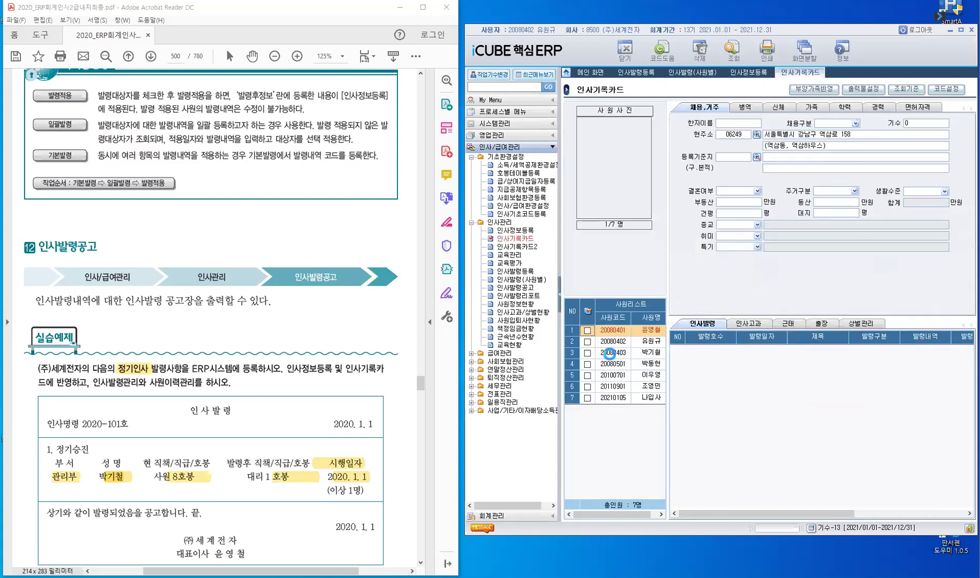
pyautogui.click(611, 353)
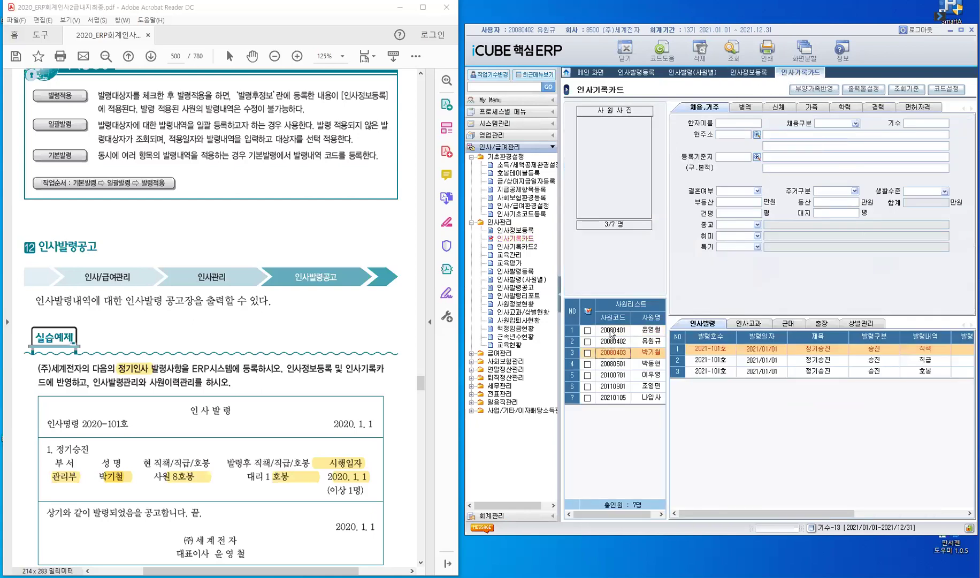
pyautogui.click(558, 301)
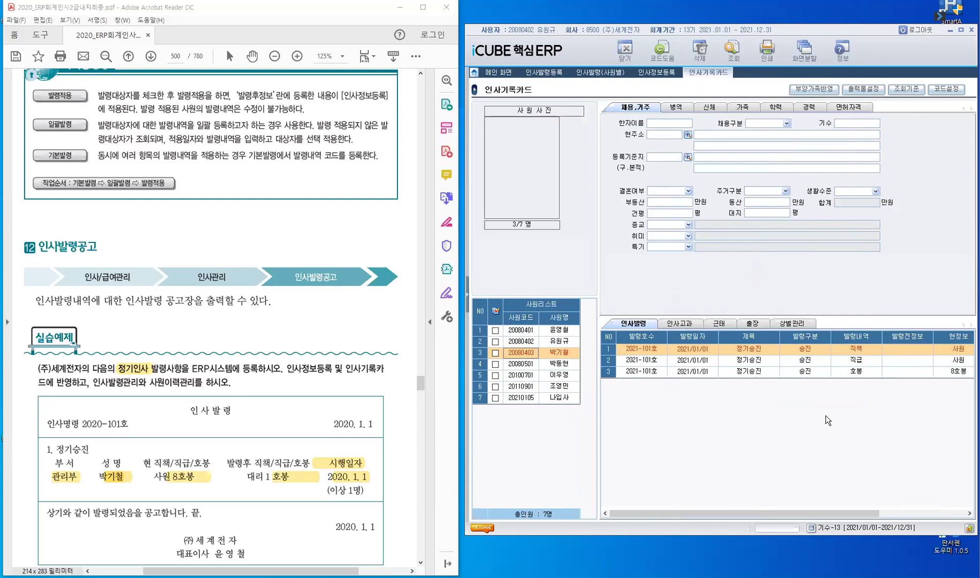
# - Revisit 인사발령(사원별) and open the 인사발령공고 screen under 인사관리
pyautogui.click(468, 301)
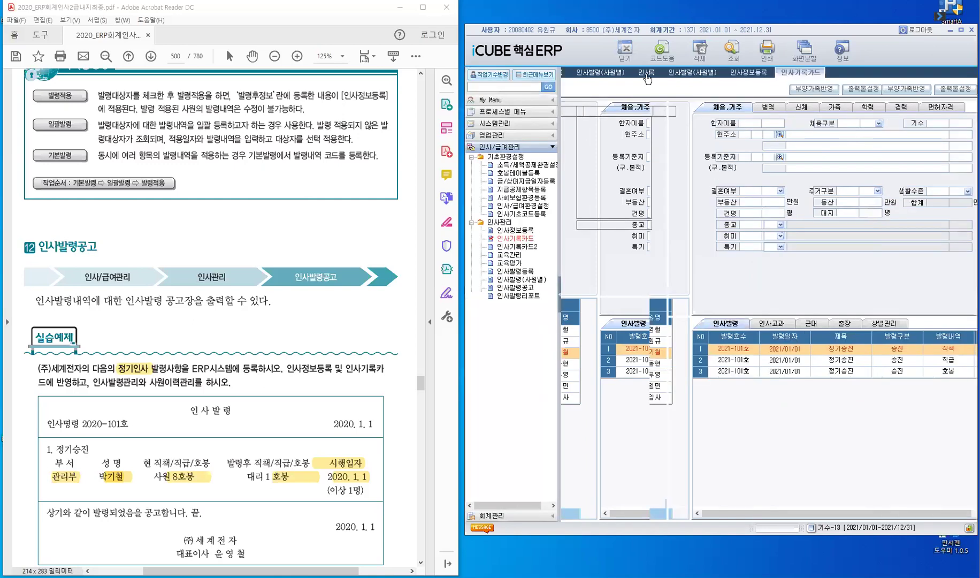
pyautogui.click(696, 76)
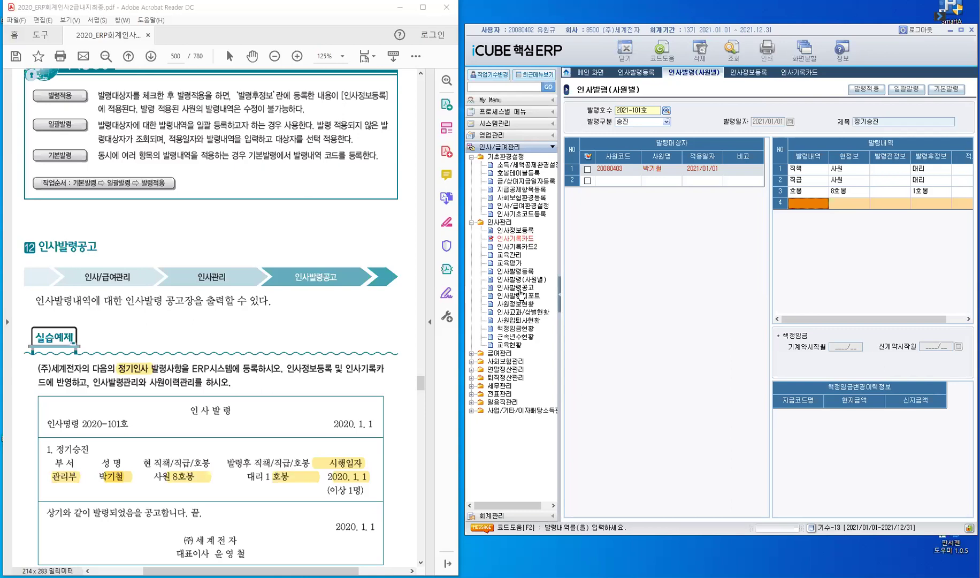
pyautogui.click(516, 288)
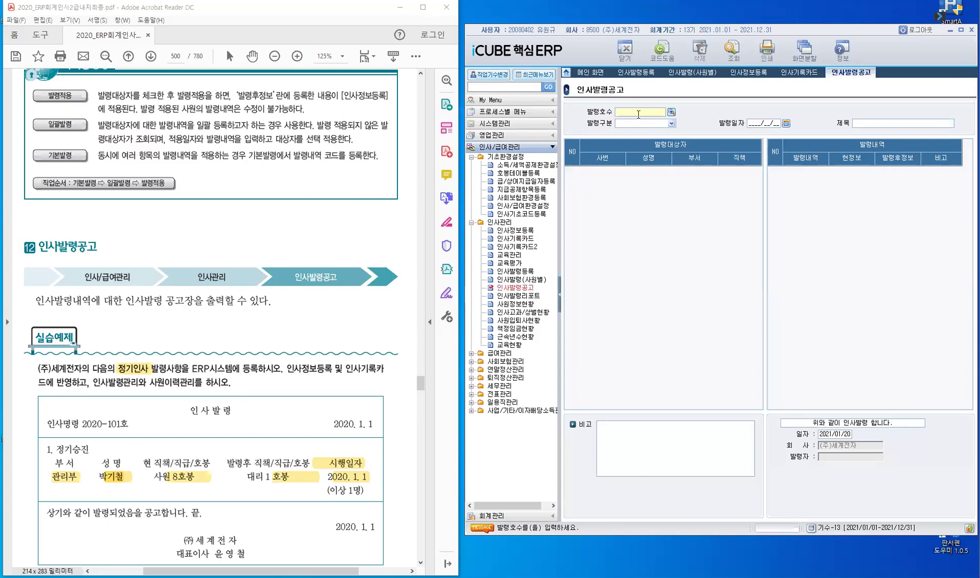
# - Load promotion order 2021-101호 in 인사발령공고 and print the announcement
pyautogui.press('F2')
pyautogui.click(759, 214)
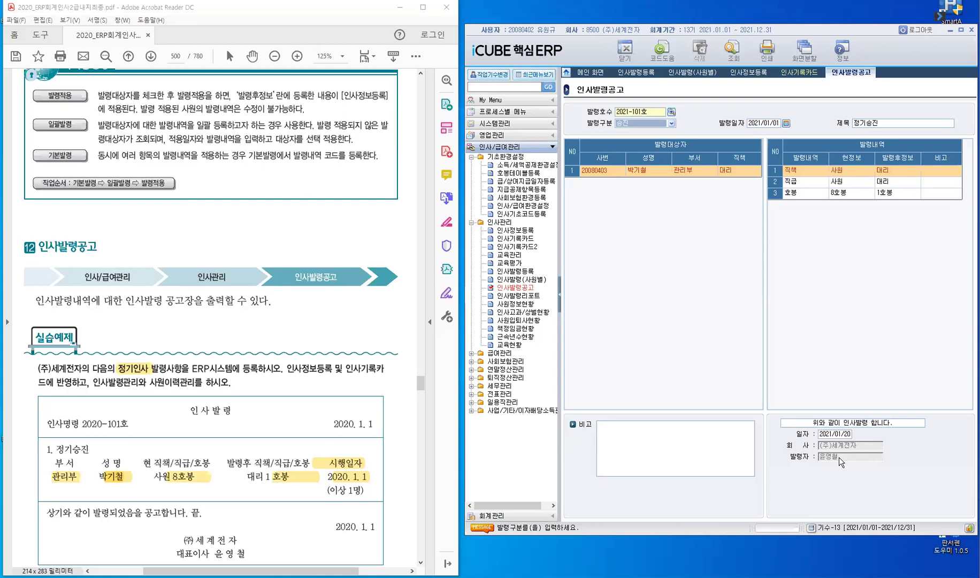
pyautogui.click(766, 51)
# - Open 인사발령리포트 under 인사관리 and examine its 개인별, 발령구분별, 발령호수별 and 발령내역별 views
pyautogui.click(535, 297)
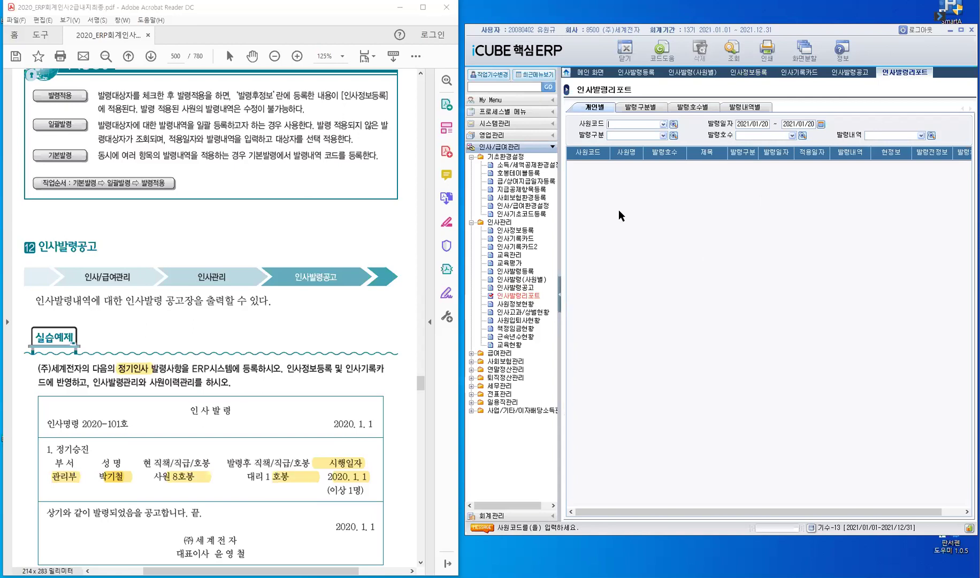
pyautogui.click(559, 294)
pyautogui.click(557, 109)
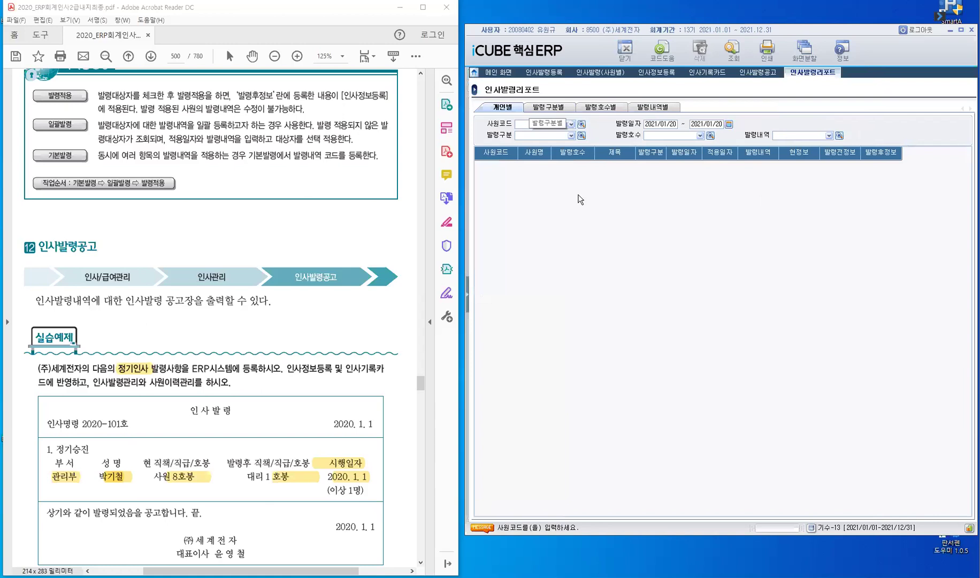
pyautogui.click(600, 107)
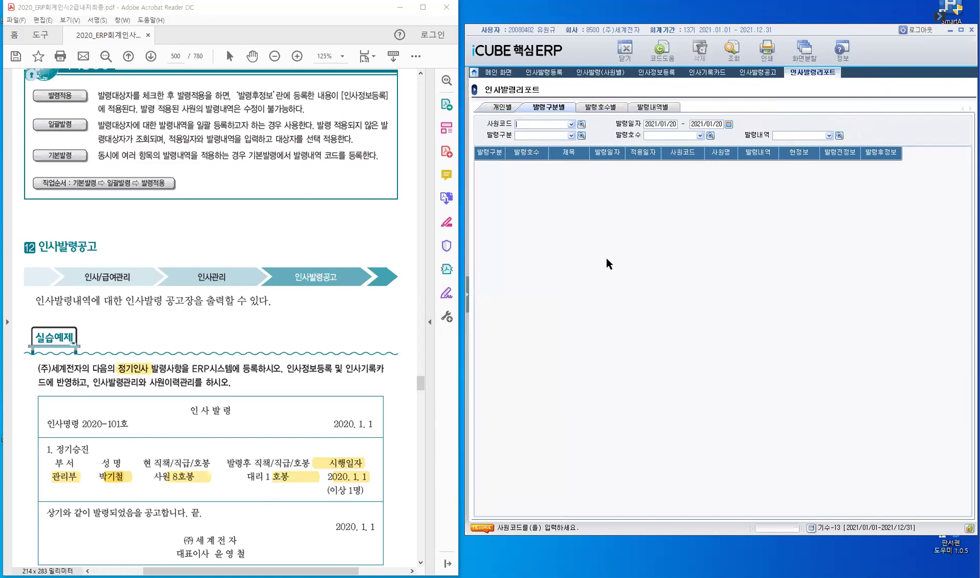
pyautogui.click(653, 106)
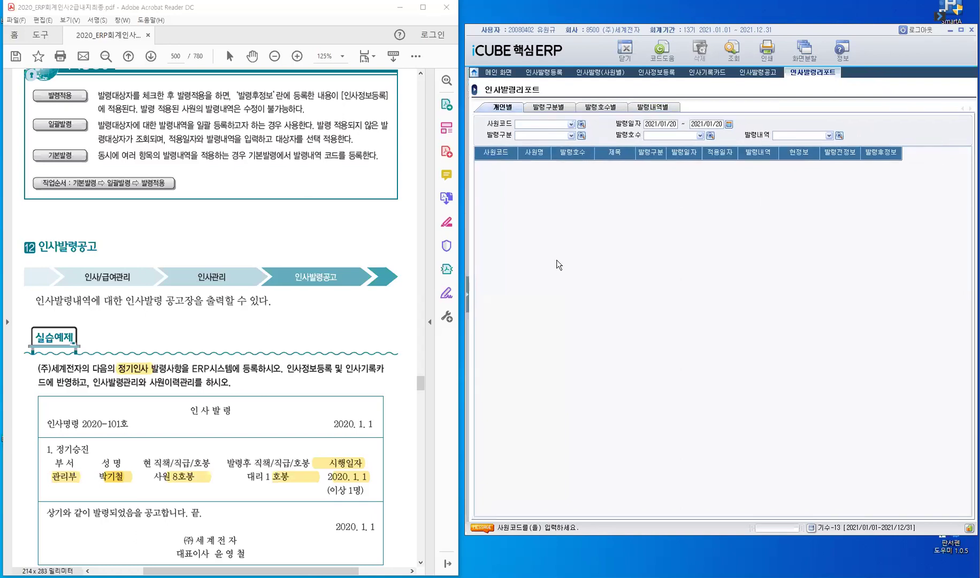
pyautogui.click(544, 111)
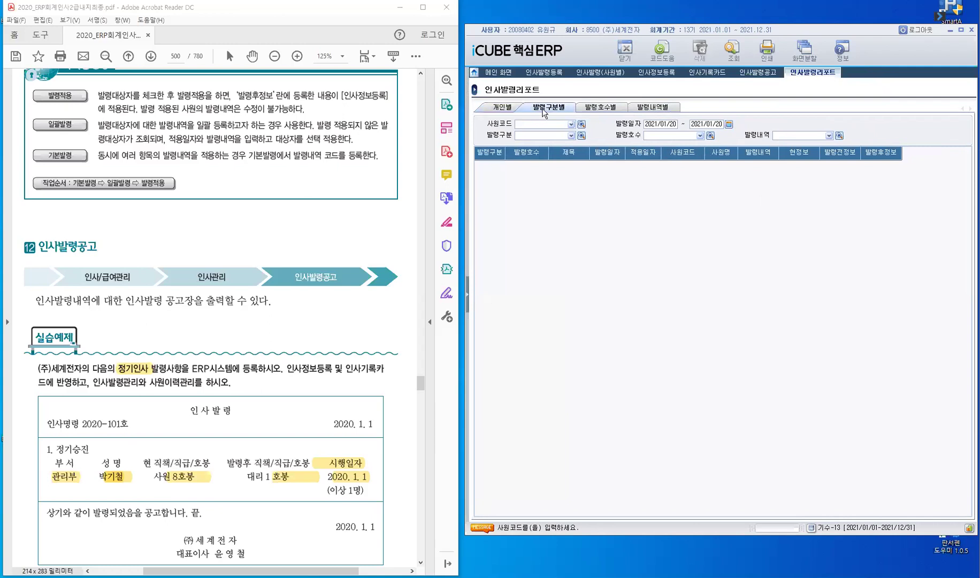
pyautogui.click(611, 110)
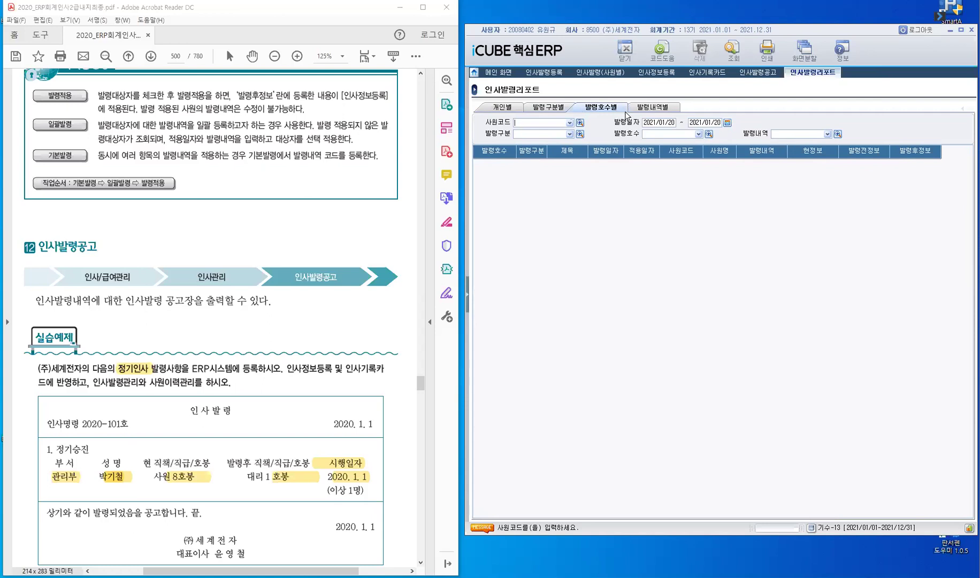
pyautogui.click(662, 110)
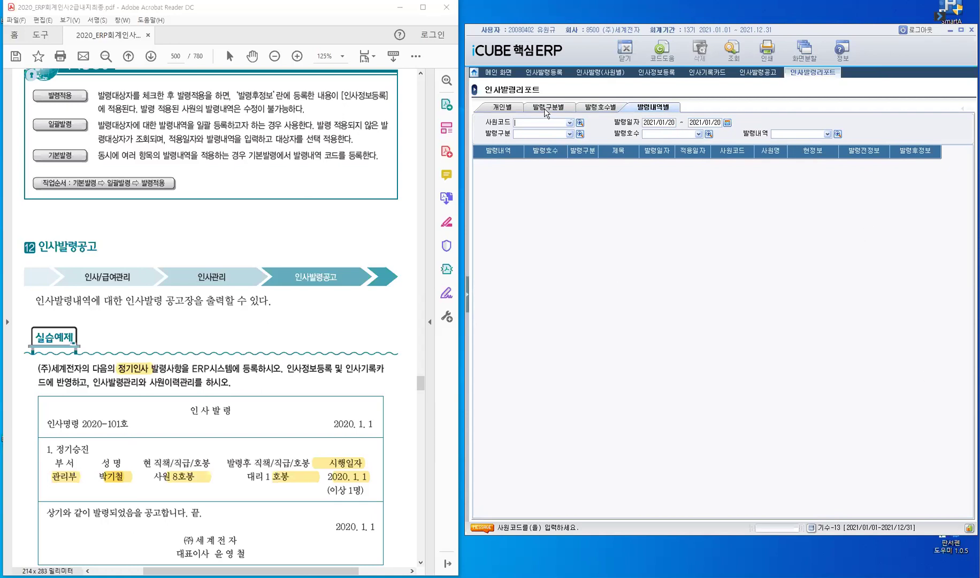
# - Query 인사발령리포트 by 발령호수별 for the 발령일자 period 2021/01/01 to 2021/12/31
pyautogui.click(594, 105)
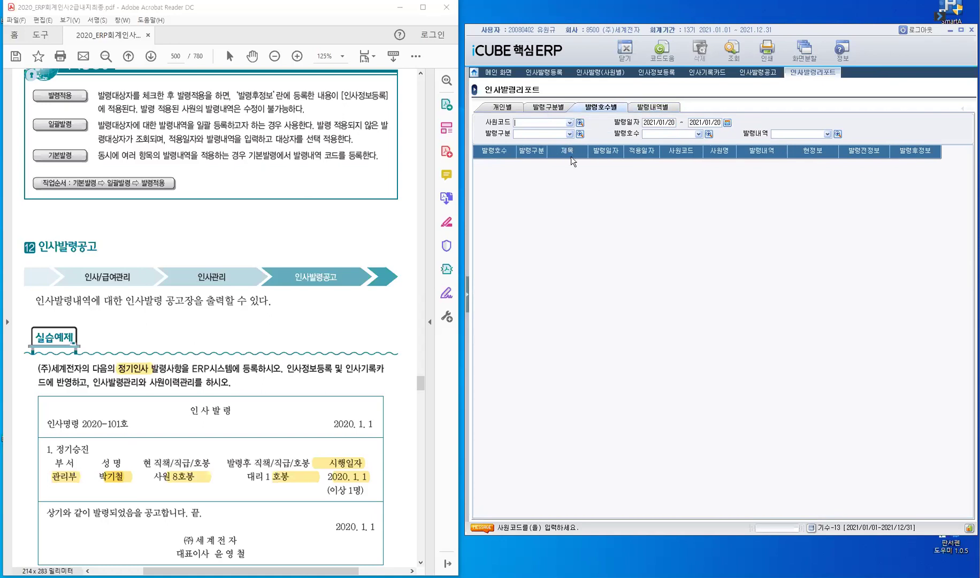
pyautogui.click(727, 122)
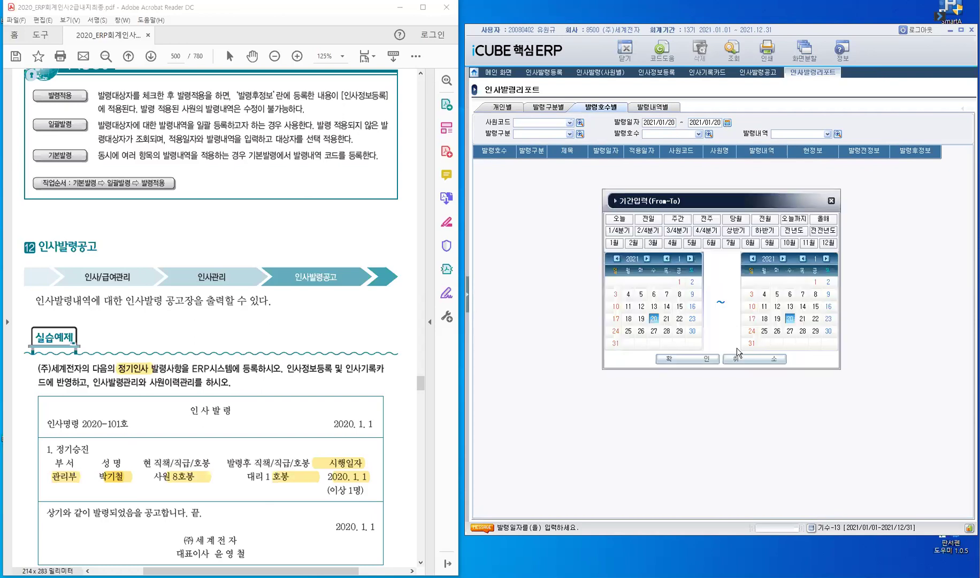
pyautogui.click(708, 359)
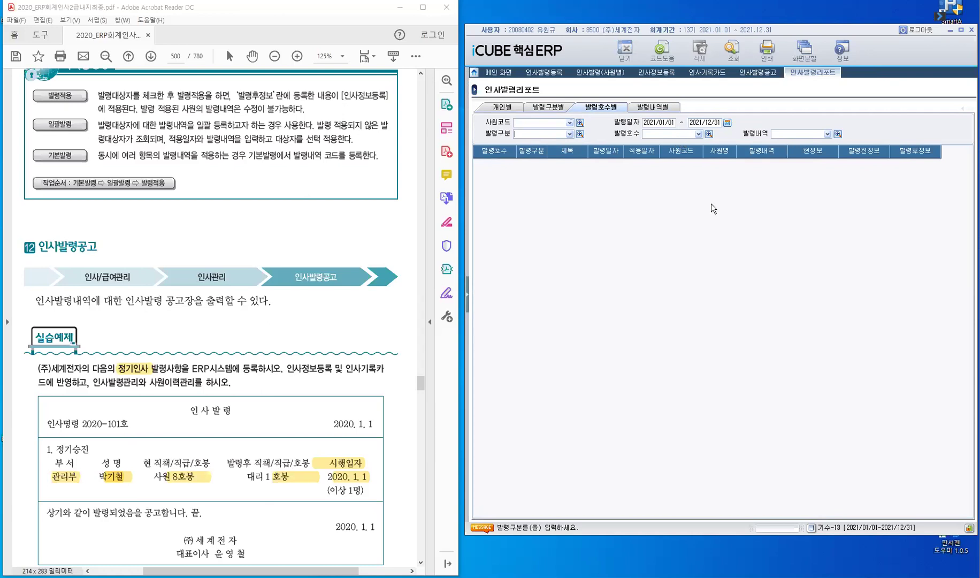
pyautogui.press('Return')
pyautogui.press('Return')
pyautogui.press('Return')
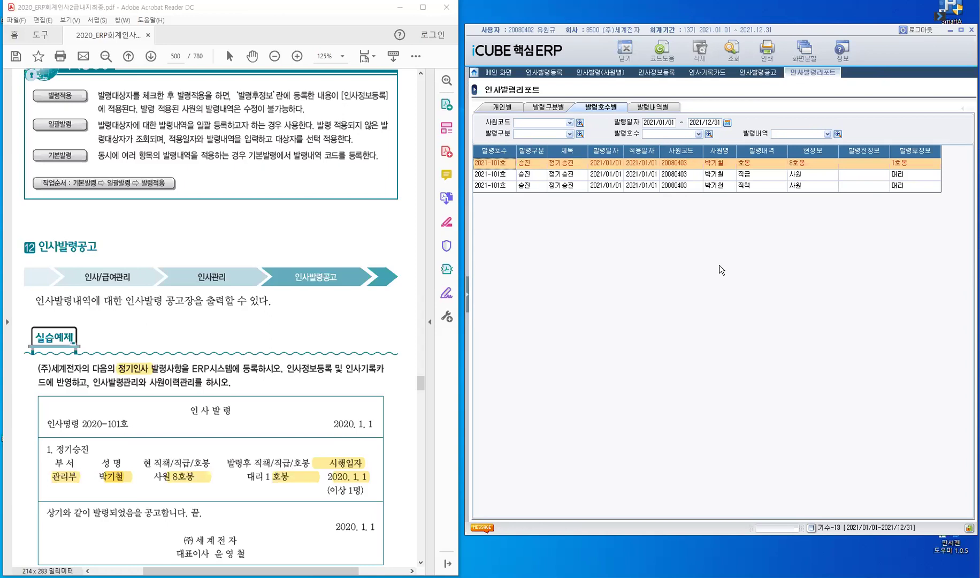
# - Switch to the textbook PDF in Acrobat Reader and find section 14, 사원정보현황
pyautogui.click(469, 298)
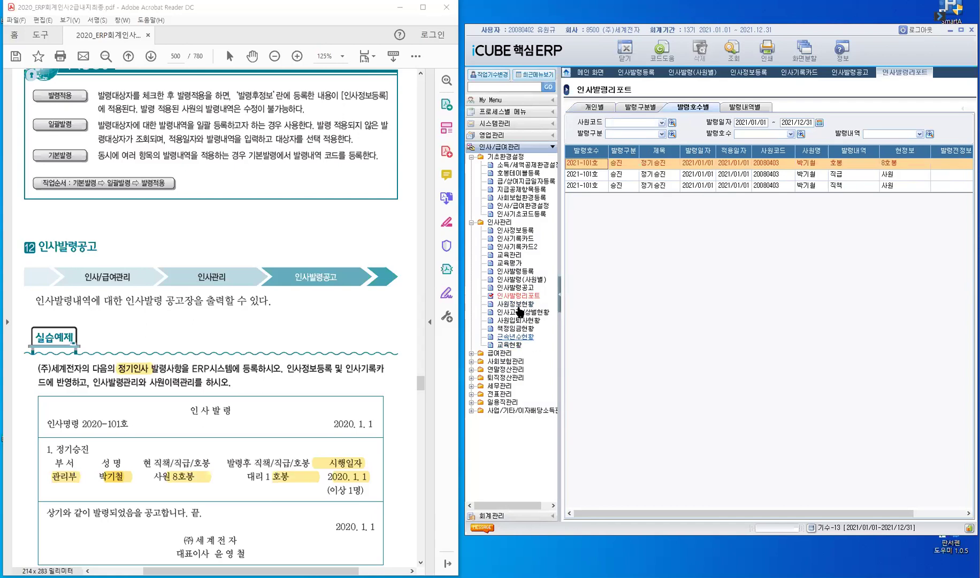
pyautogui.click(137, 368)
pyautogui.scroll(-10, 136, 369)
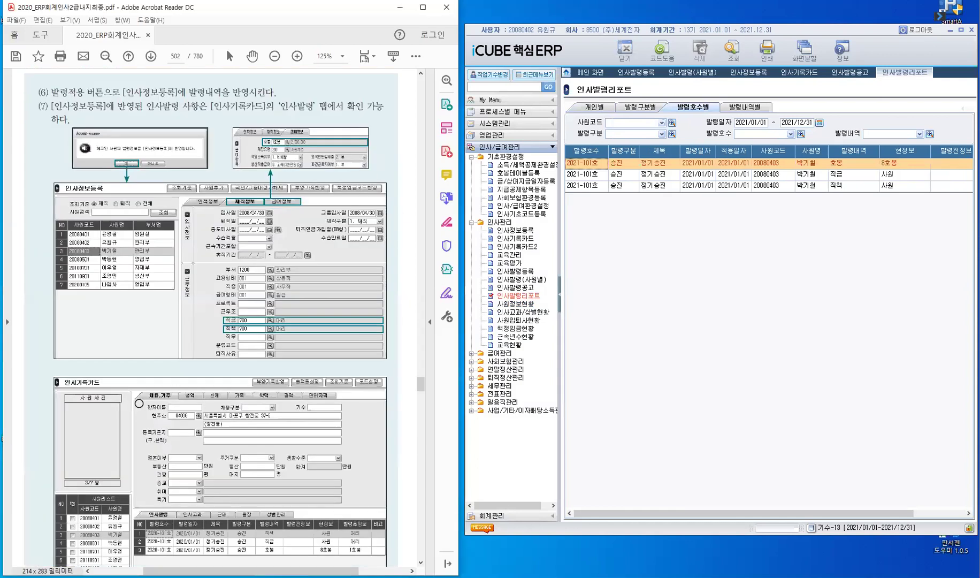
pyautogui.scroll(-5, 136, 399)
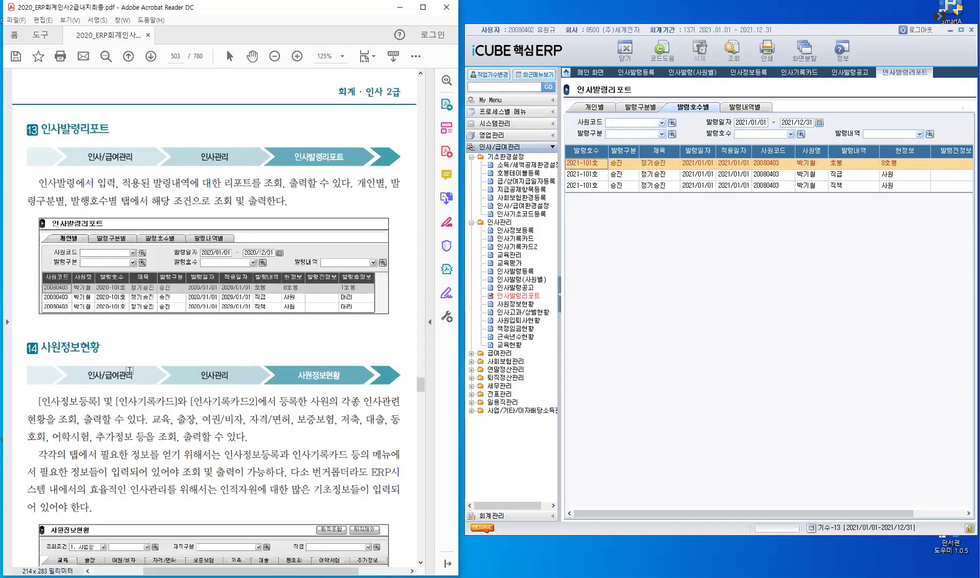
pyautogui.scroll(-4, 106, 194)
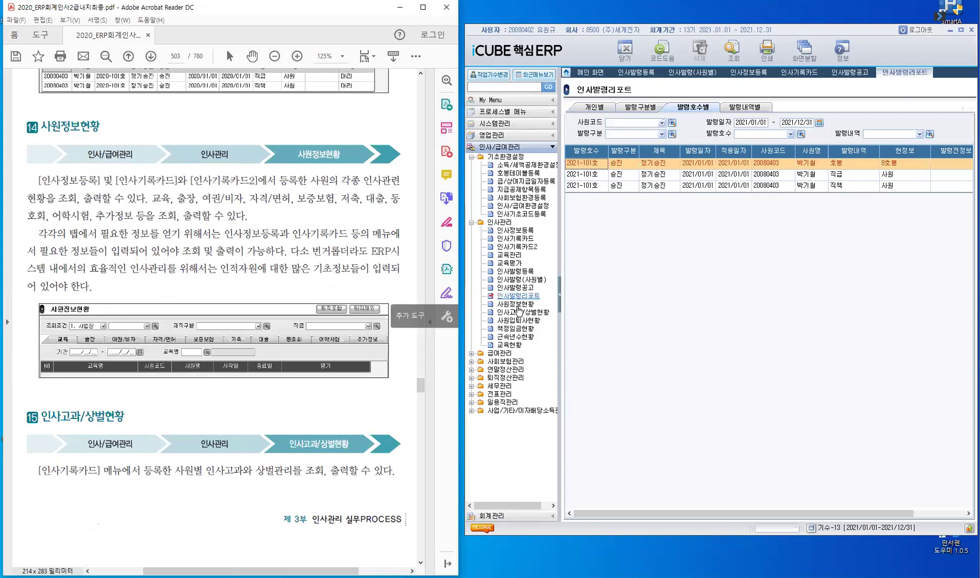
# - Close all open screens in iCUBE 핵심ERP and open 사원정보현황 at its 자격/면허 view
pyautogui.rightClick(899, 77)
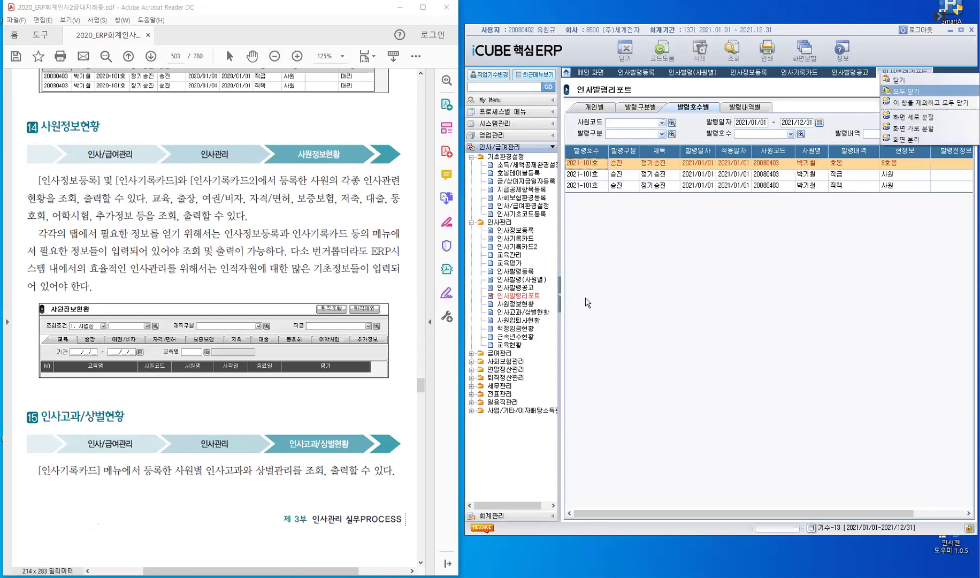
pyautogui.click(515, 303)
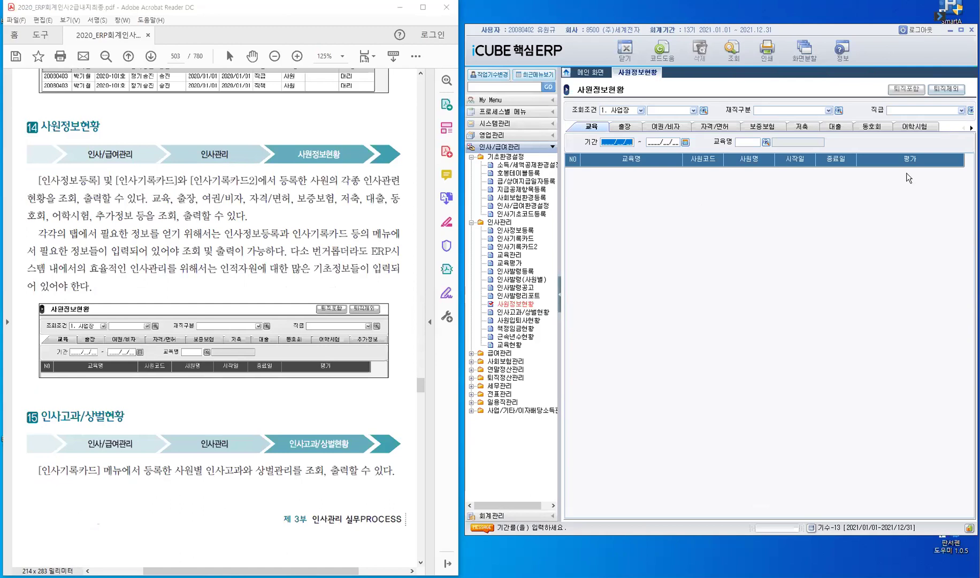
pyautogui.click(725, 130)
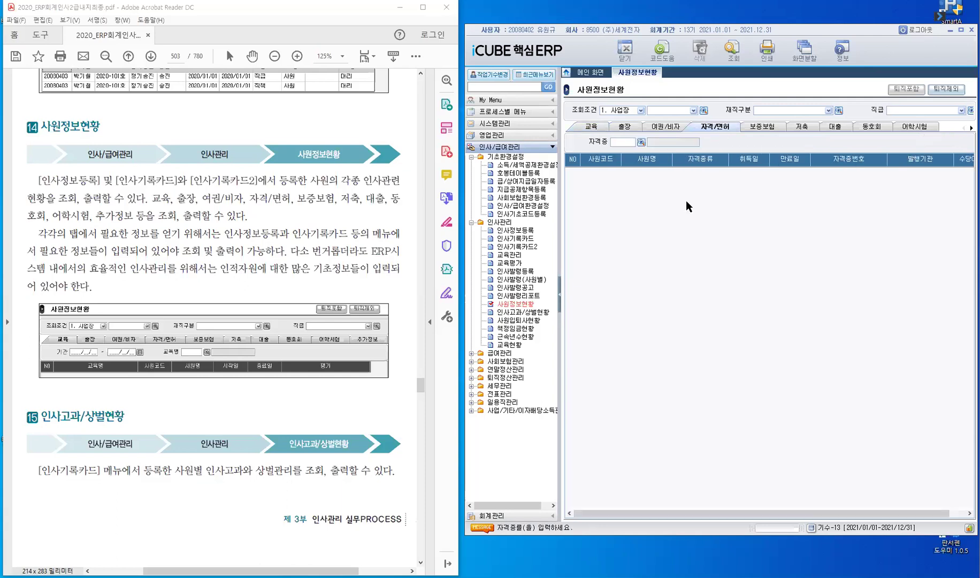
pyautogui.click(559, 293)
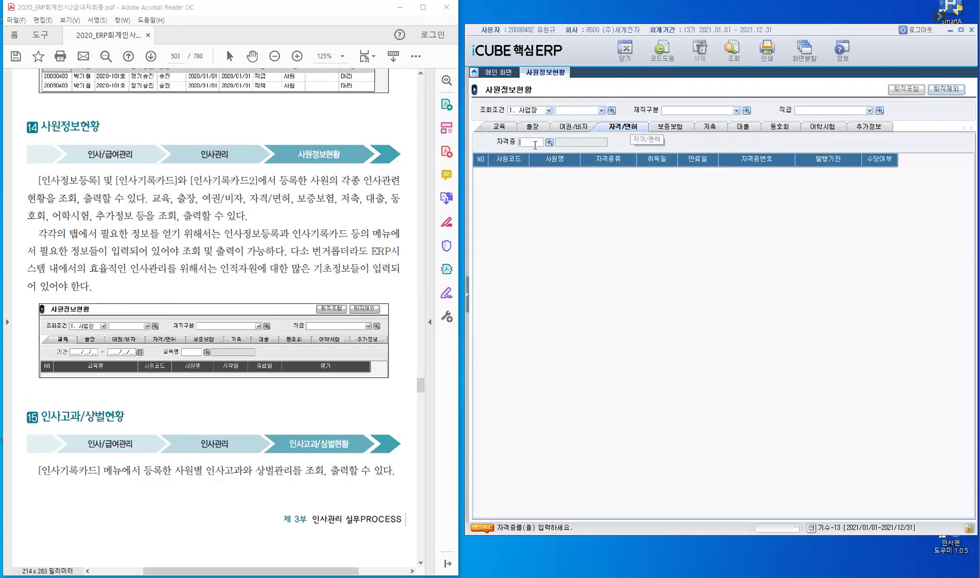
# - Look up the 자격증 code help in 사원정보현황 and examine the 어학시험, 추가정보 and 자격/면허 views
pyautogui.press('F2')
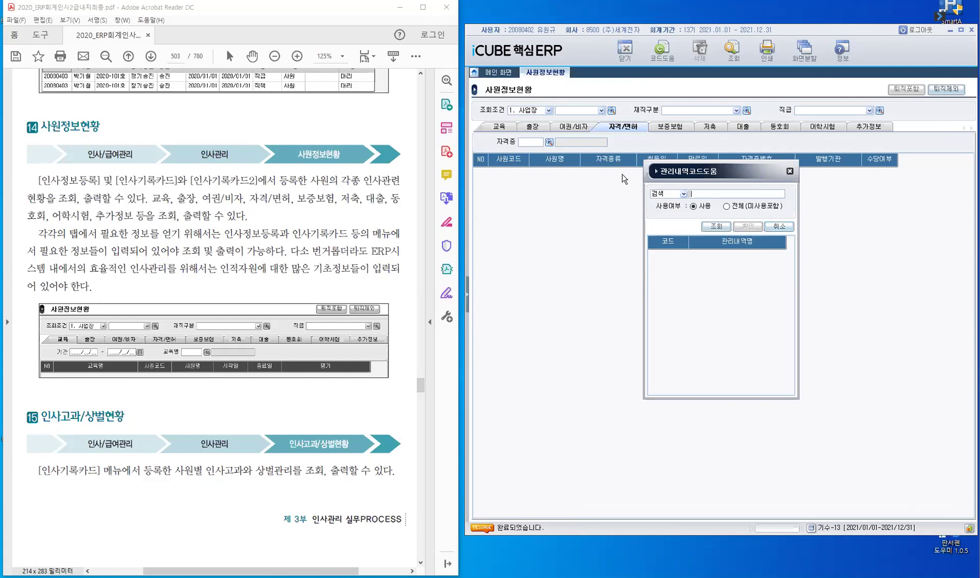
pyautogui.press('Escape')
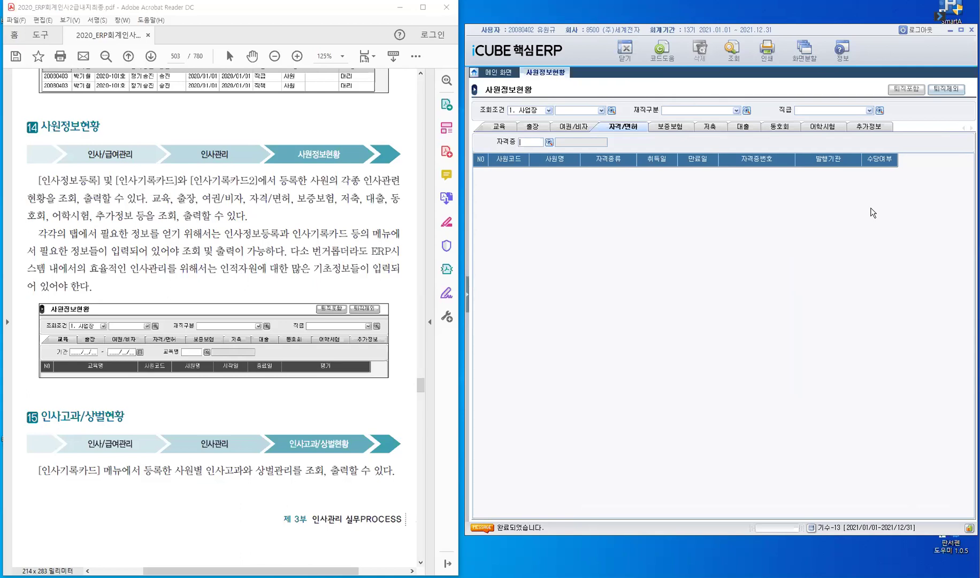
pyautogui.click(826, 130)
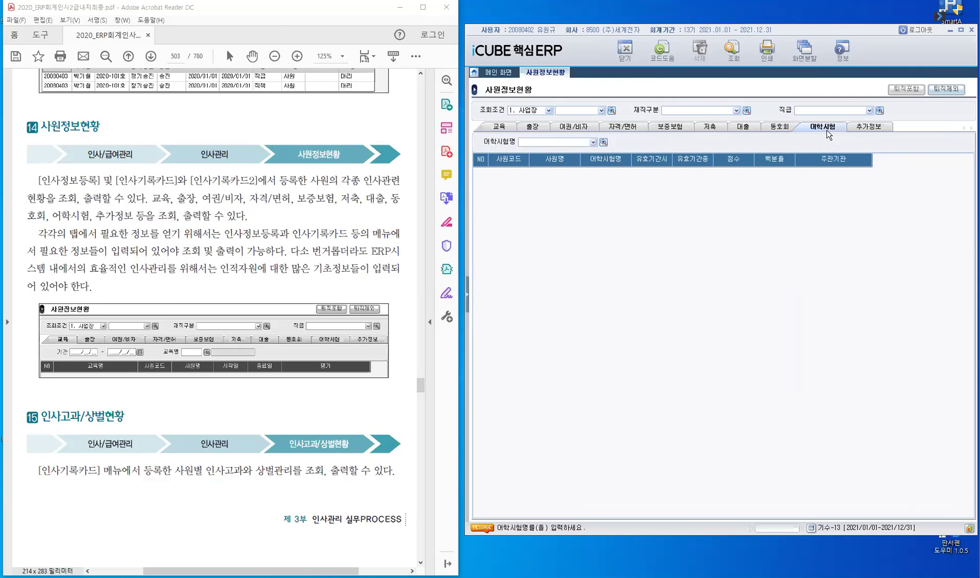
pyautogui.click(873, 128)
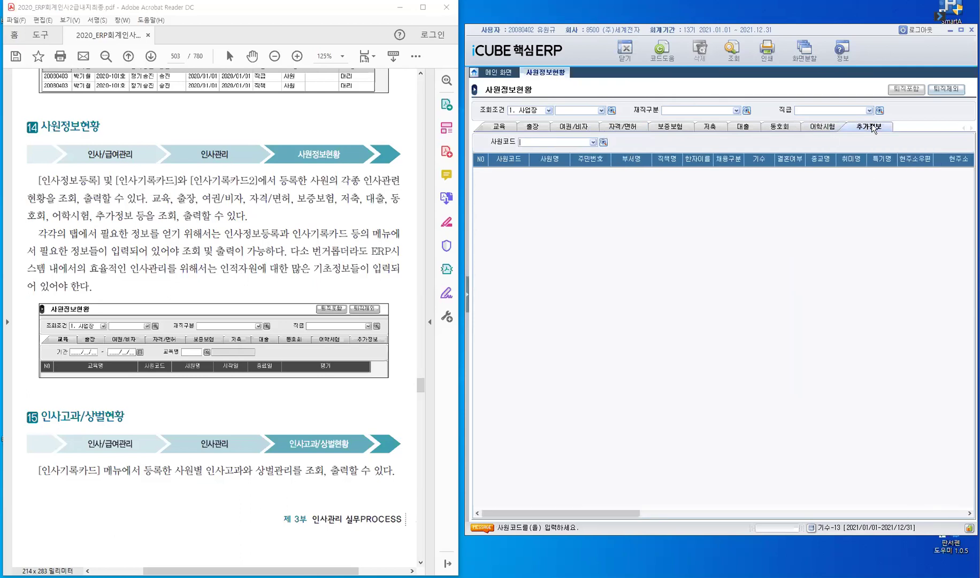
pyautogui.click(823, 130)
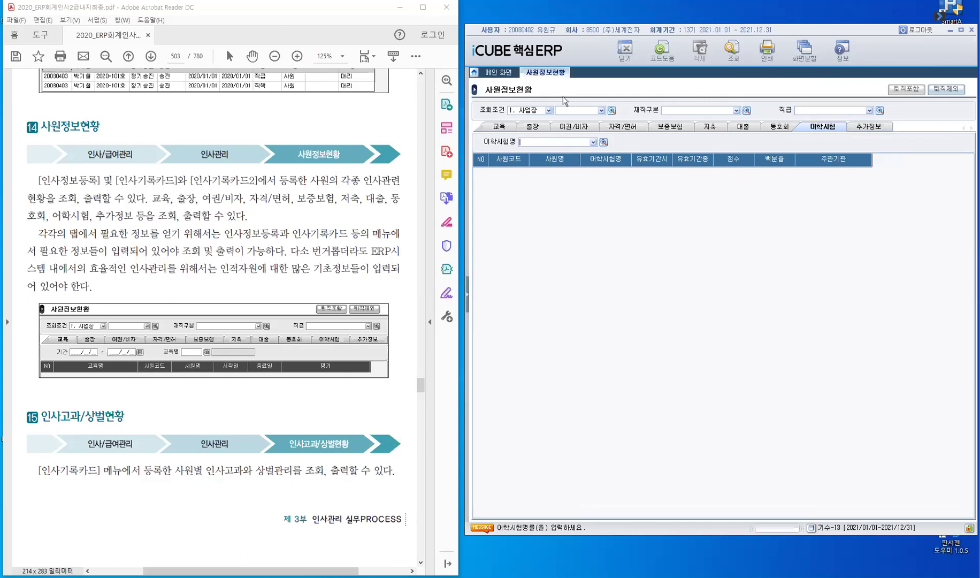
pyautogui.click(631, 129)
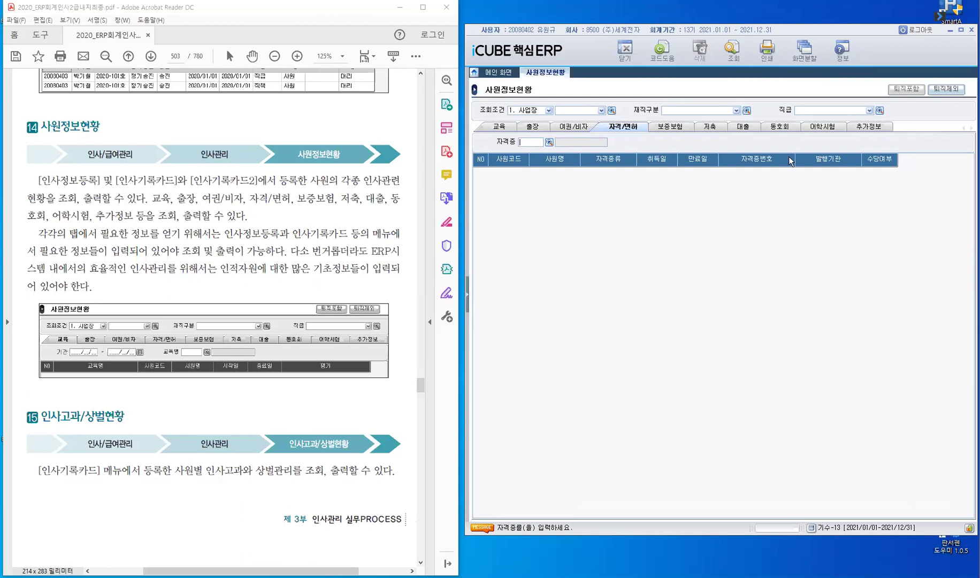
# - Query the 자격/면허 records in 사원정보현황 with the 퇴직포함 and 퇴직제외 options
pyautogui.click(912, 89)
pyautogui.click(948, 91)
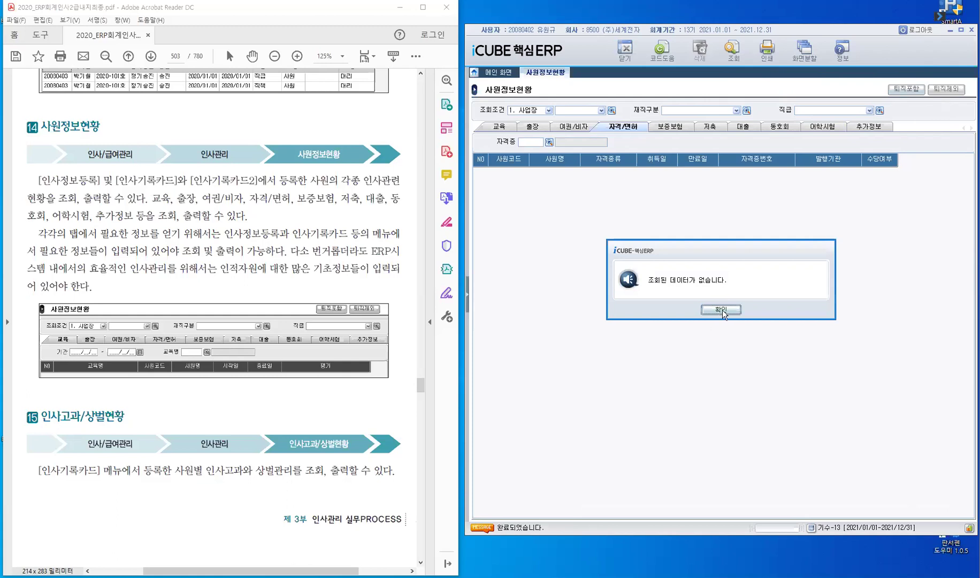
pyautogui.press('Return')
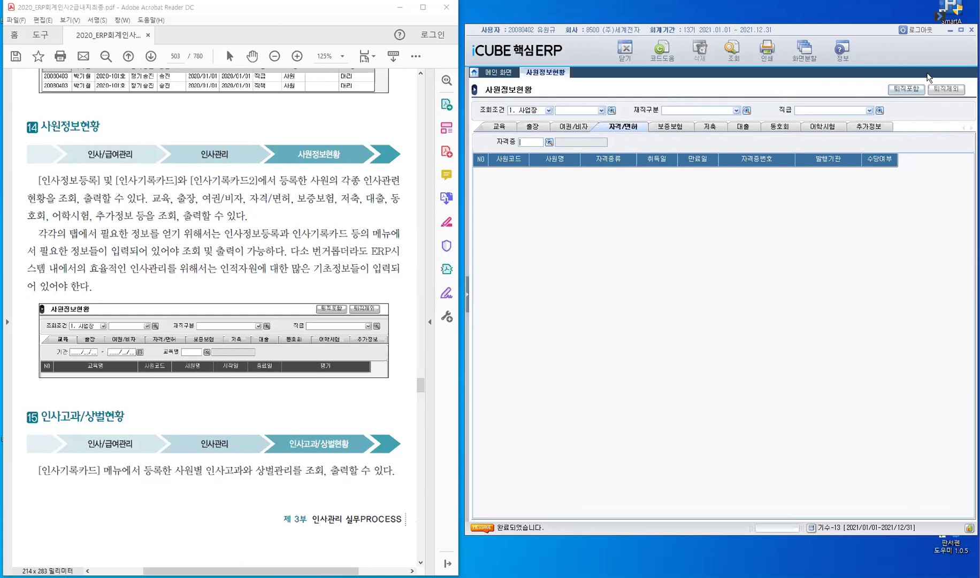
# - Return to the textbook PDF and find section 15, 인사고과/상벌현황
pyautogui.click(469, 300)
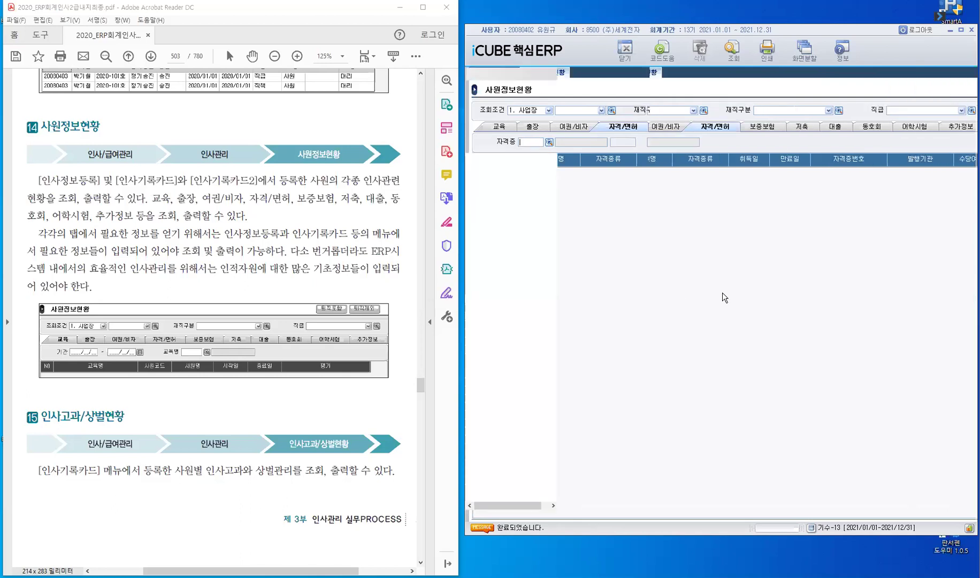
pyautogui.click(293, 277)
pyautogui.scroll(-3, 293, 276)
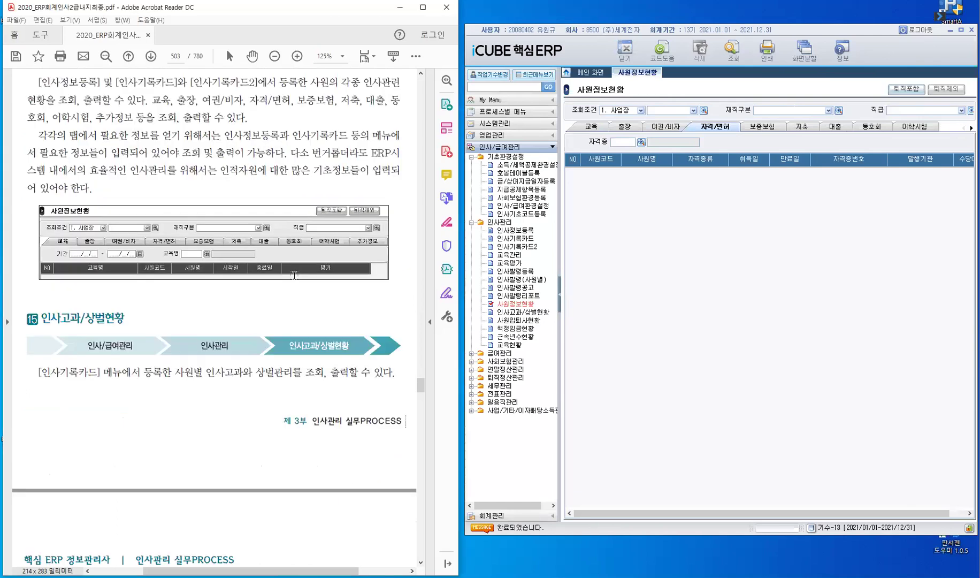
pyautogui.scroll(-6, 293, 276)
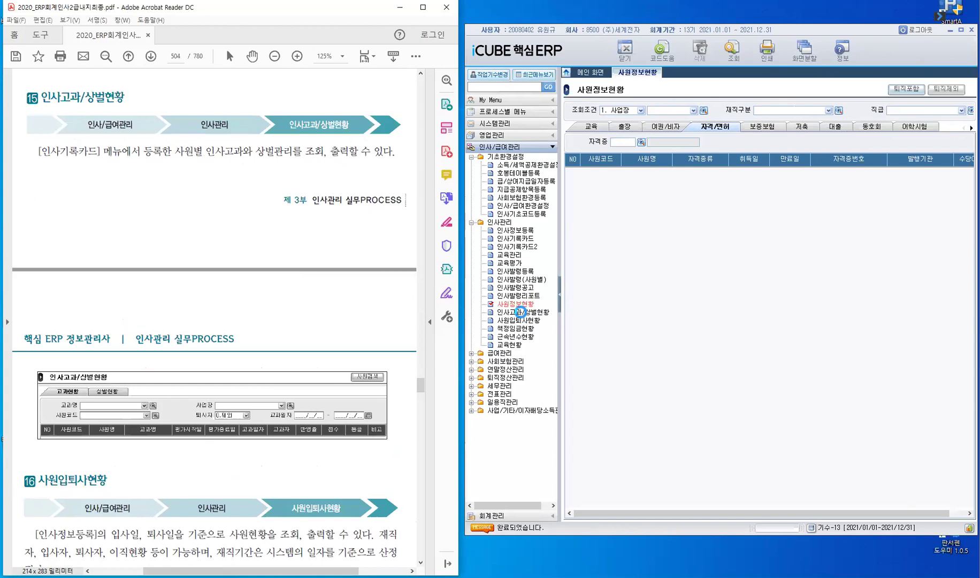
# - Open 인사고과/상벌현황 in iCUBE 핵심ERP and examine the columns of its 고과현황 and 상벌현황 views
pyautogui.click(520, 312)
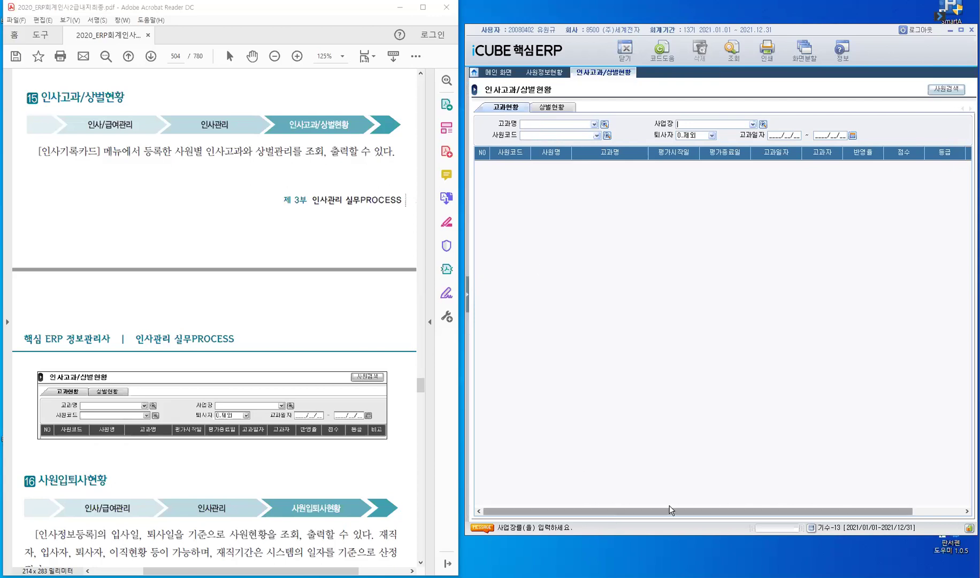
pyautogui.moveTo(707, 508); pyautogui.dragTo(830, 267)
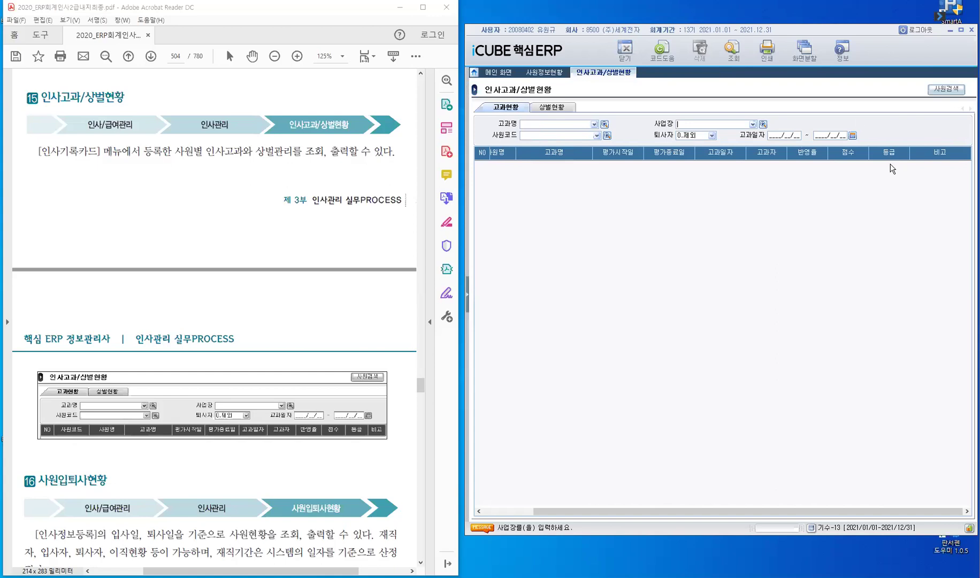
pyautogui.click(550, 108)
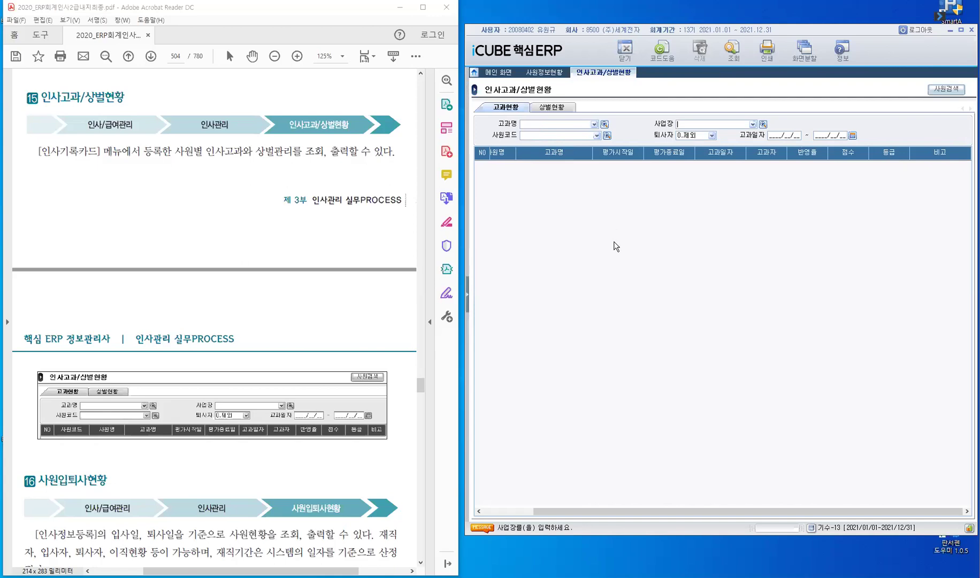
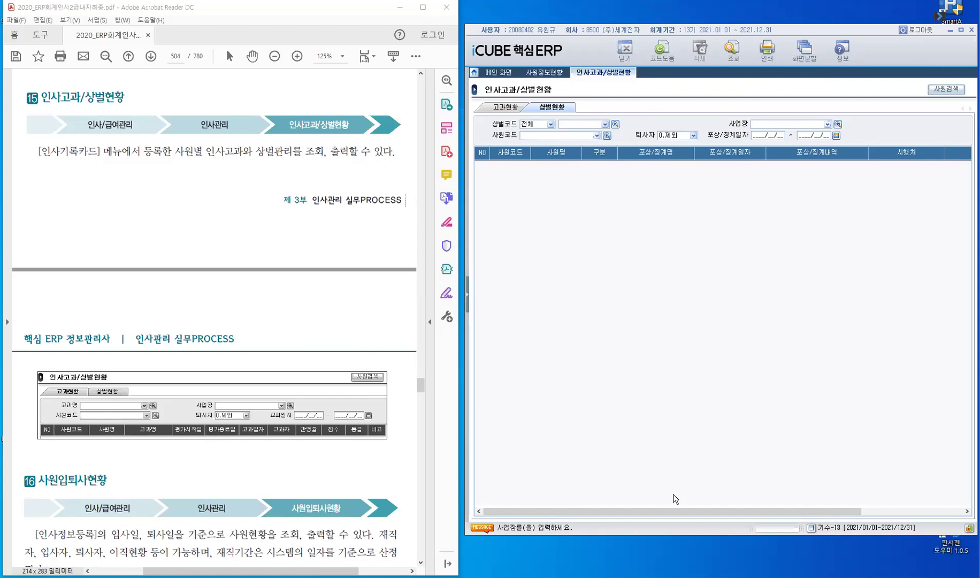
# - Examine the remaining 상벌현황 columns, including 금액 and 비고, in 인사고과/상벌현황
pyautogui.moveTo(684, 514); pyautogui.dragTo(840, 489)
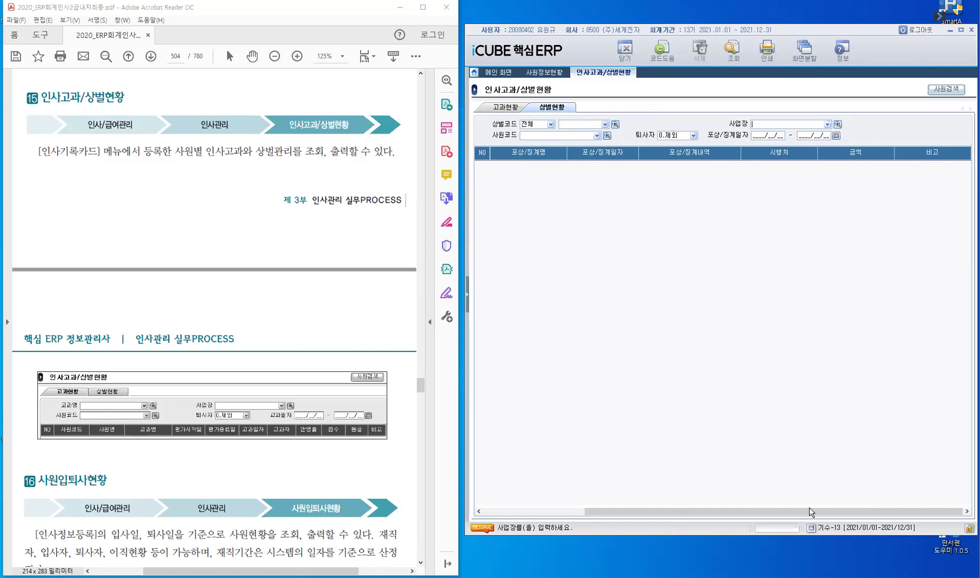
pyautogui.click(587, 508)
pyautogui.moveTo(587, 508); pyautogui.dragTo(552, 508)
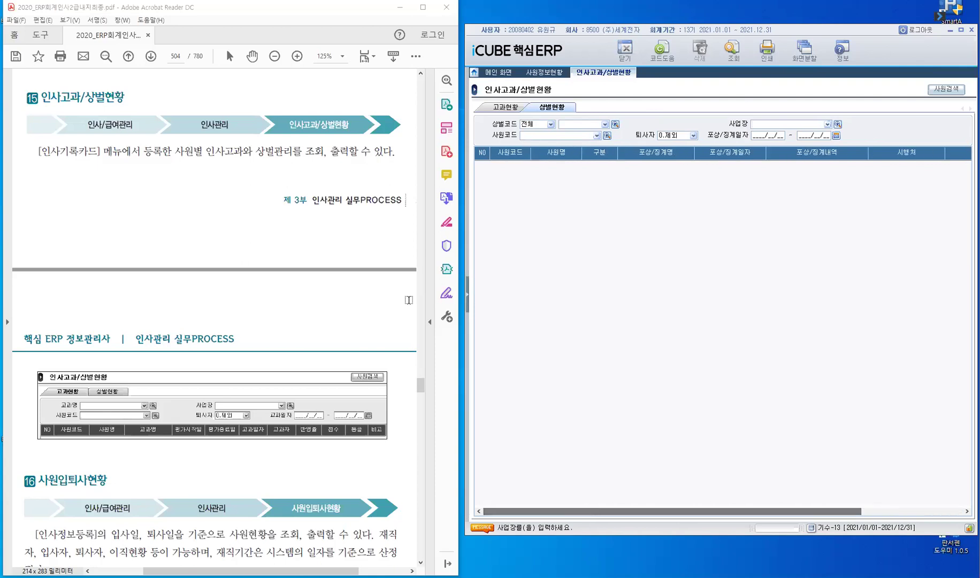
# - Open 사원입퇴사현황 under 인사관리 and bring section 16 of the textbook PDF into view
pyautogui.click(469, 295)
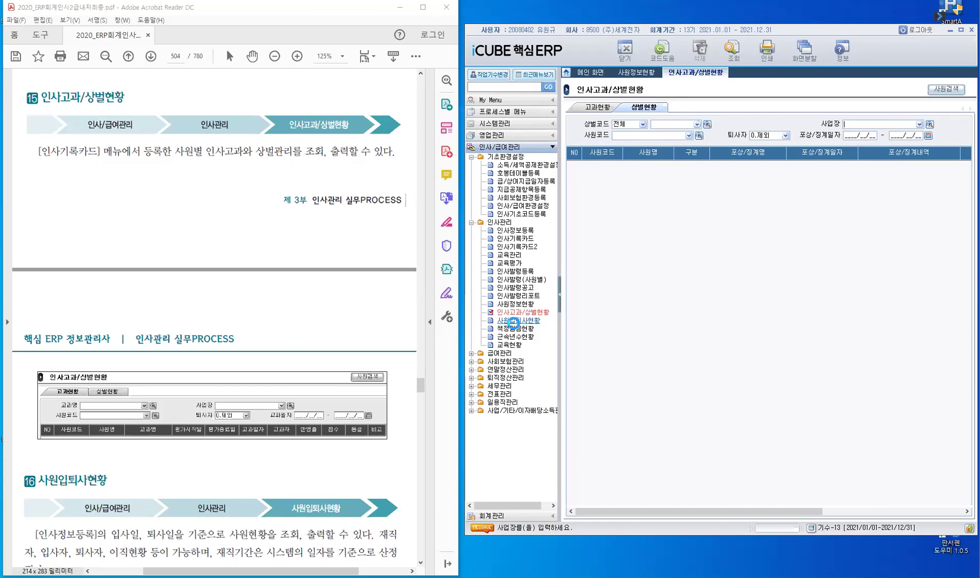
pyautogui.click(515, 321)
pyautogui.click(115, 477)
pyautogui.scroll(-3, 115, 476)
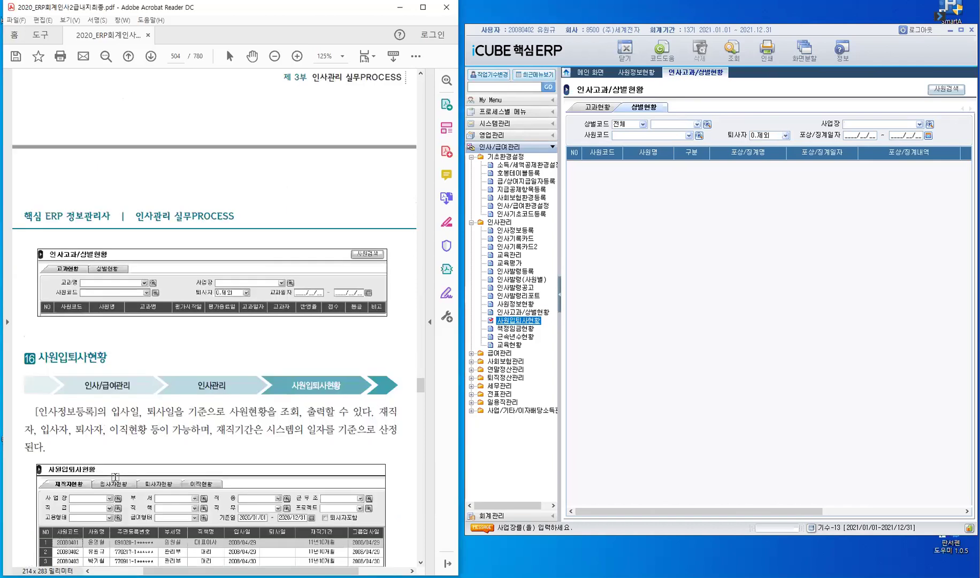
pyautogui.scroll(-5, 115, 476)
pyautogui.scroll(-1, 115, 476)
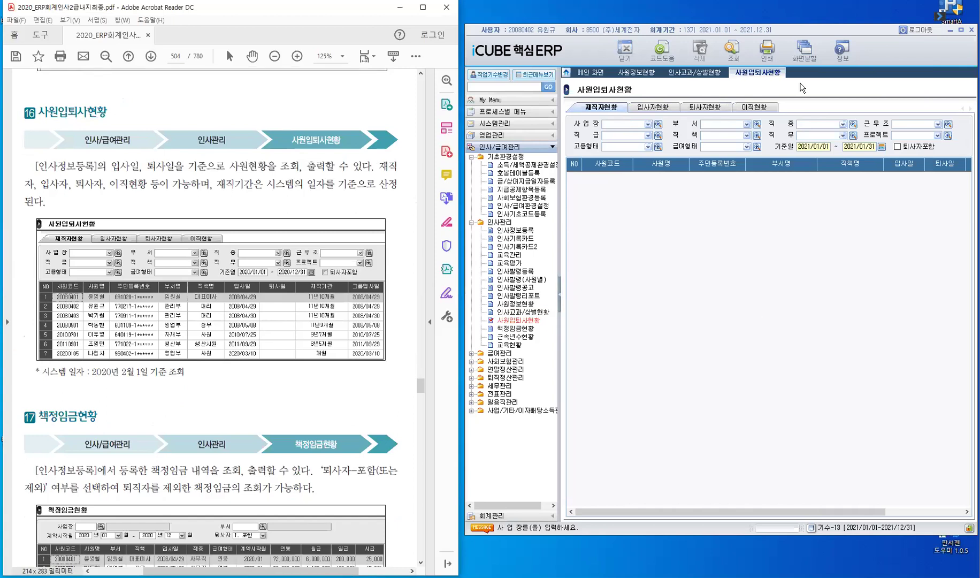
# - Query 재직자현황 in 사원입퇴사현황 for the 기준일 period 2021/01/01 to 2021/12/31 and examine its columns through 그룹입사일
pyautogui.click(559, 295)
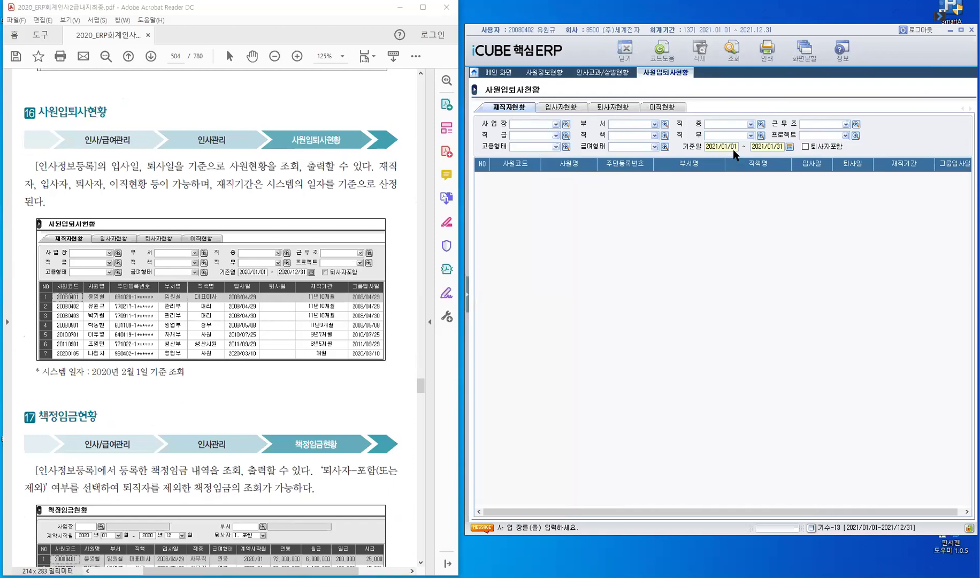
pyautogui.click(790, 148)
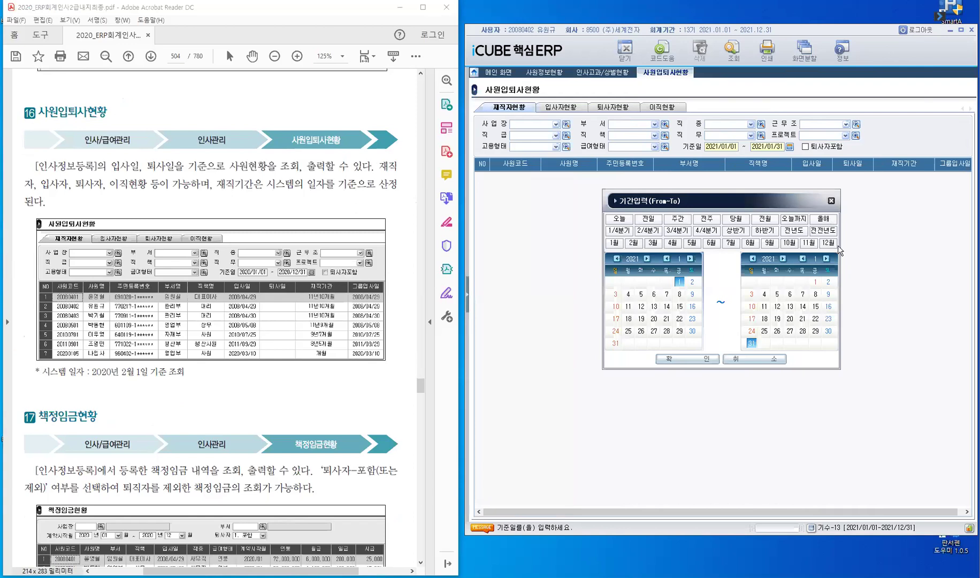
pyautogui.click(706, 359)
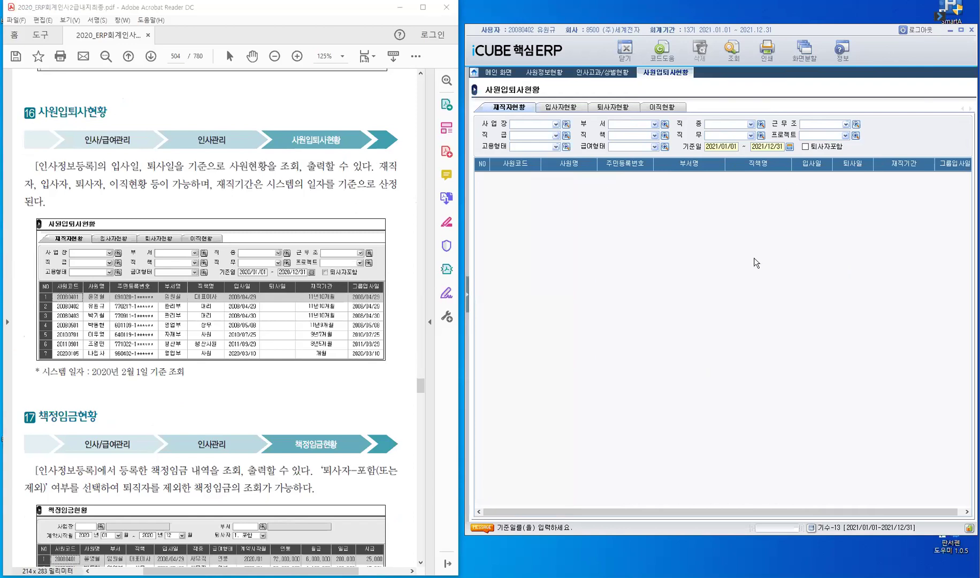
pyautogui.click(732, 51)
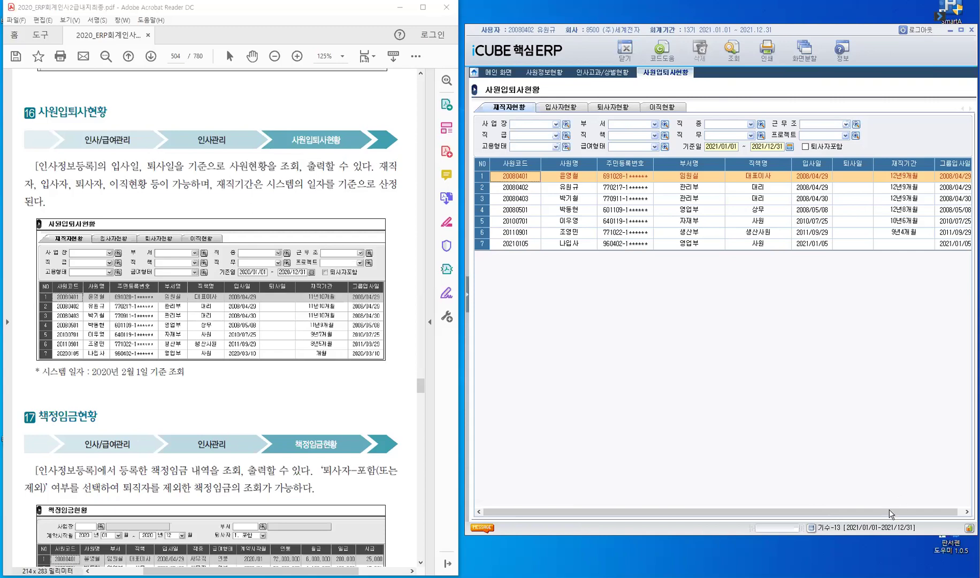
pyautogui.moveTo(889, 509); pyautogui.dragTo(939, 499)
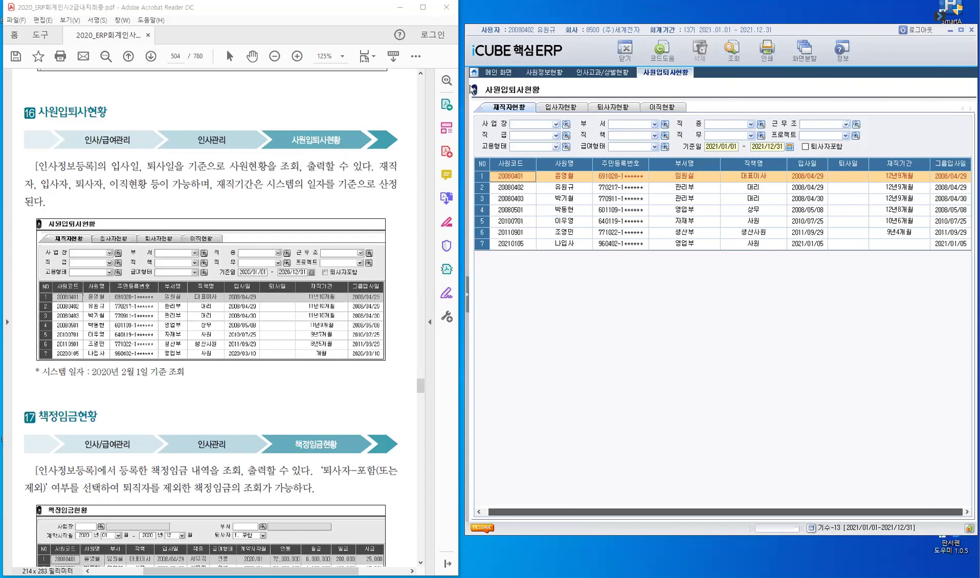
# - Query 입사자현황 for the 기준일 period 2021/01/01 to 2021/12/31 and examine its columns through 최종학력명
pyautogui.click(576, 109)
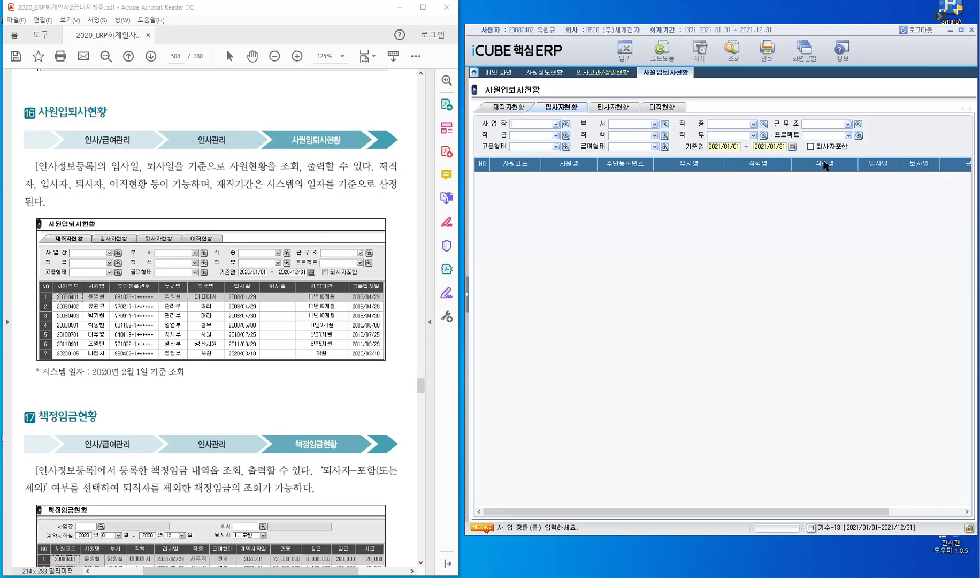
pyautogui.click(792, 147)
pyautogui.click(822, 221)
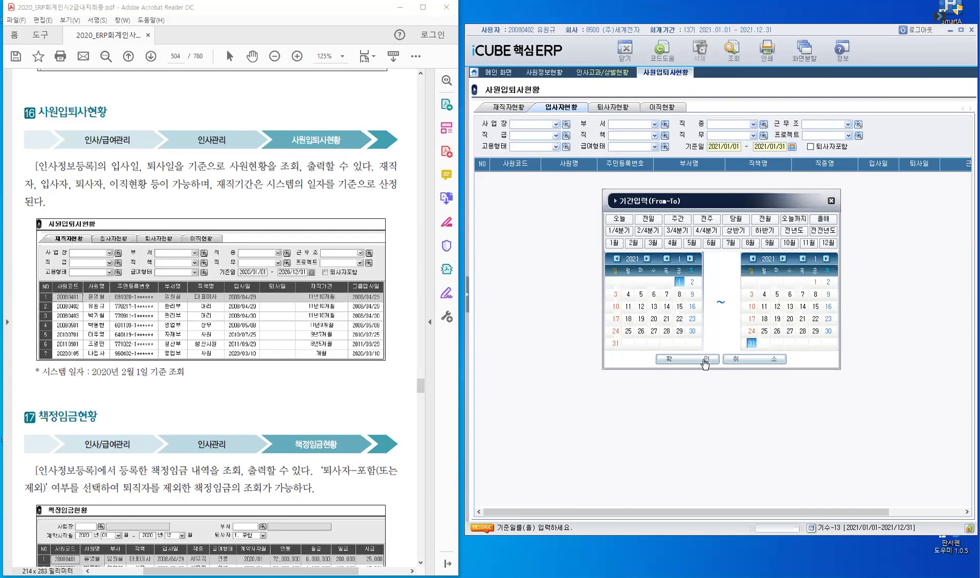
pyautogui.click(704, 359)
pyautogui.click(732, 51)
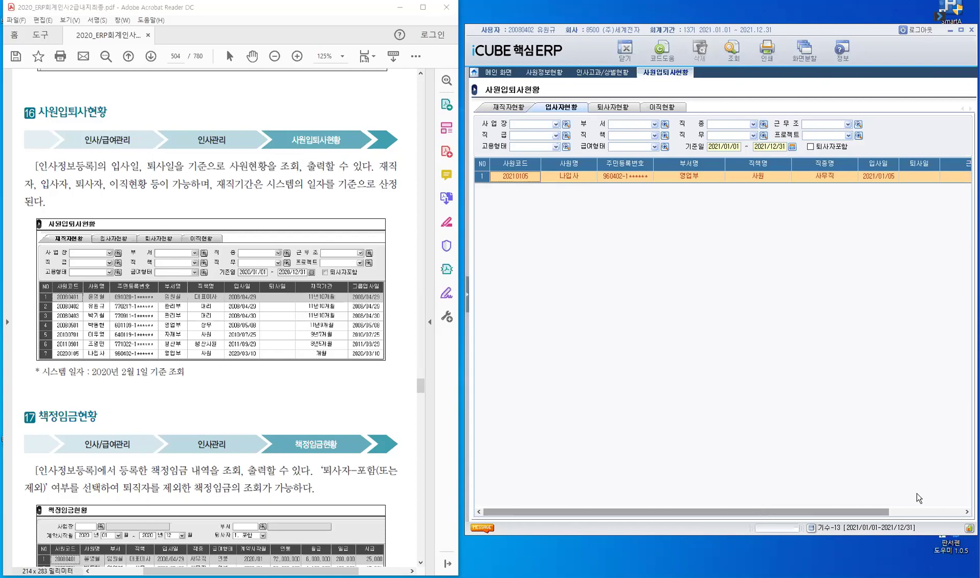
pyautogui.hscroll(3, 917, 497)
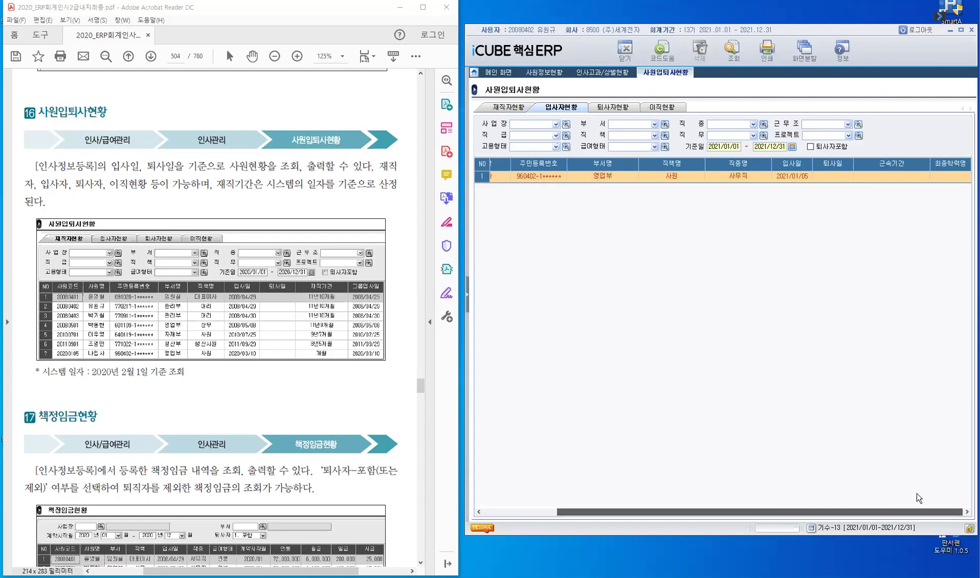
# - Examine the 퇴사자현황 columns and query 이직현황 by 1. 사업장 for 2021/01 to 2021/12
pyautogui.click(625, 106)
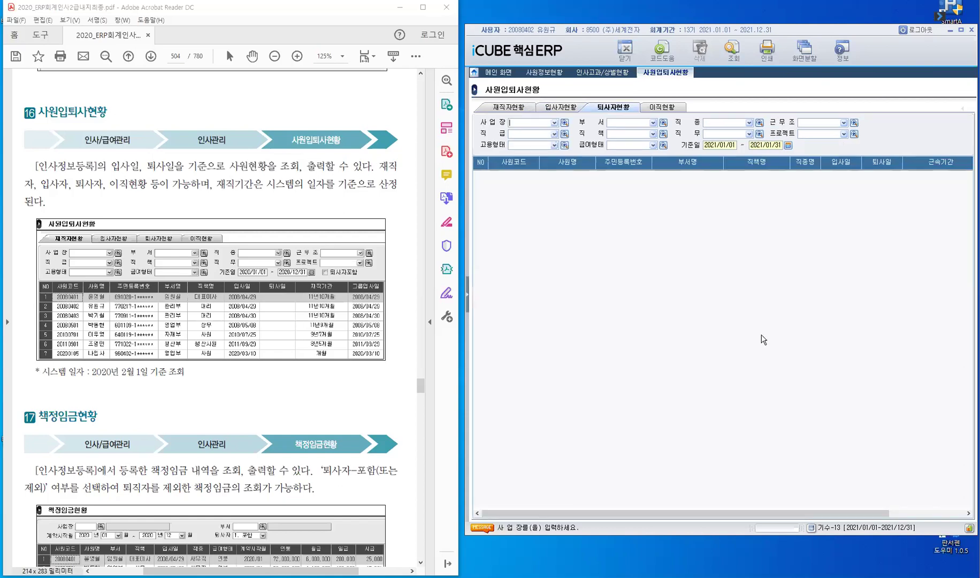
pyautogui.moveTo(622, 509); pyautogui.dragTo(763, 479)
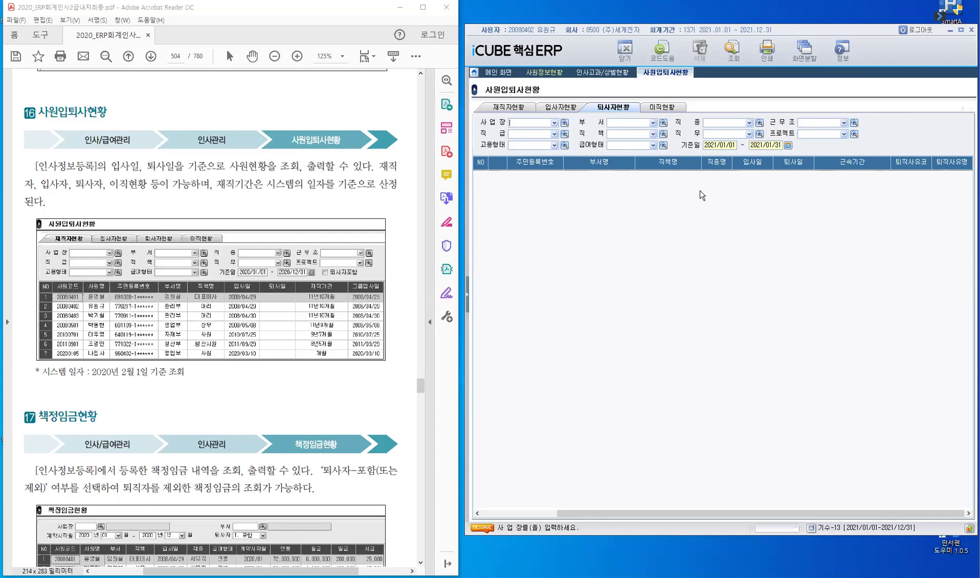
pyautogui.click(671, 109)
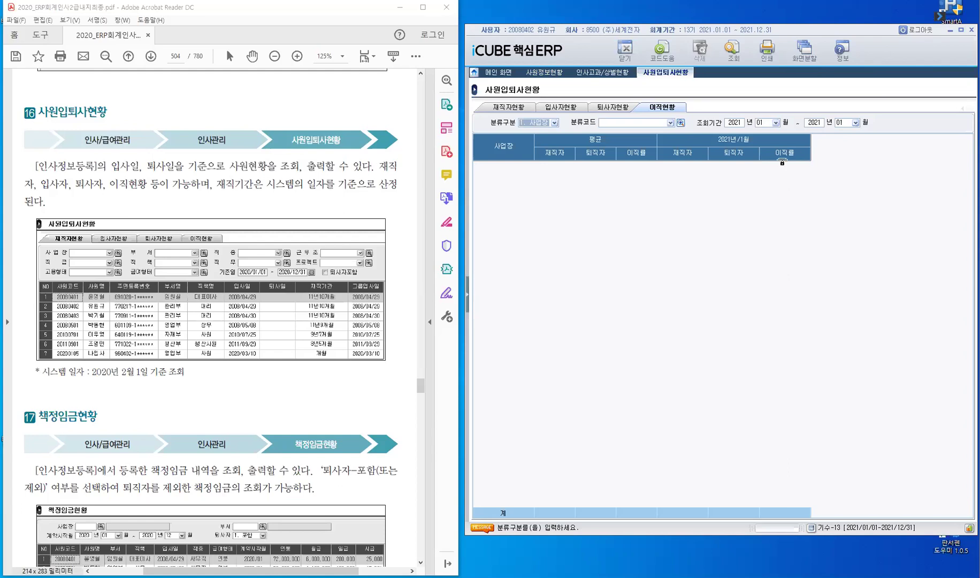
pyautogui.click(855, 123)
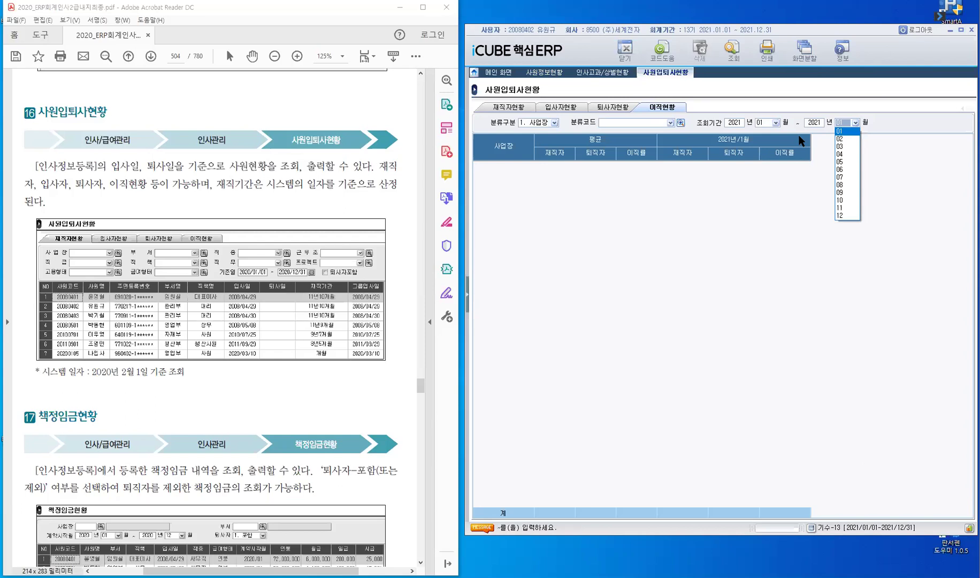
pyautogui.click(839, 220)
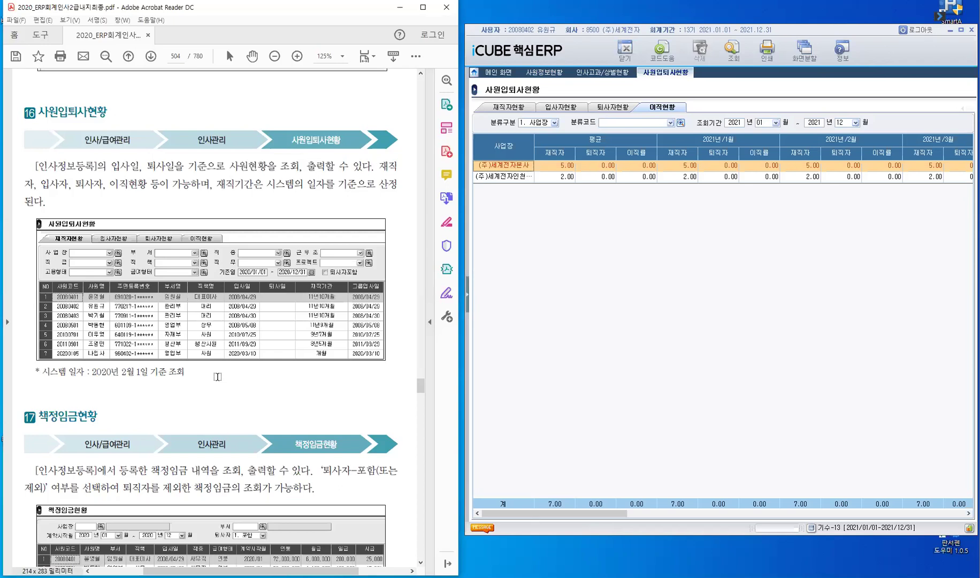
# - Read textbook sections 17, 책정임금현황, and 18, 근속년수현황, including the 근속년수 practice example
pyautogui.scroll(-4, 217, 377)
pyautogui.scroll(-7, 217, 376)
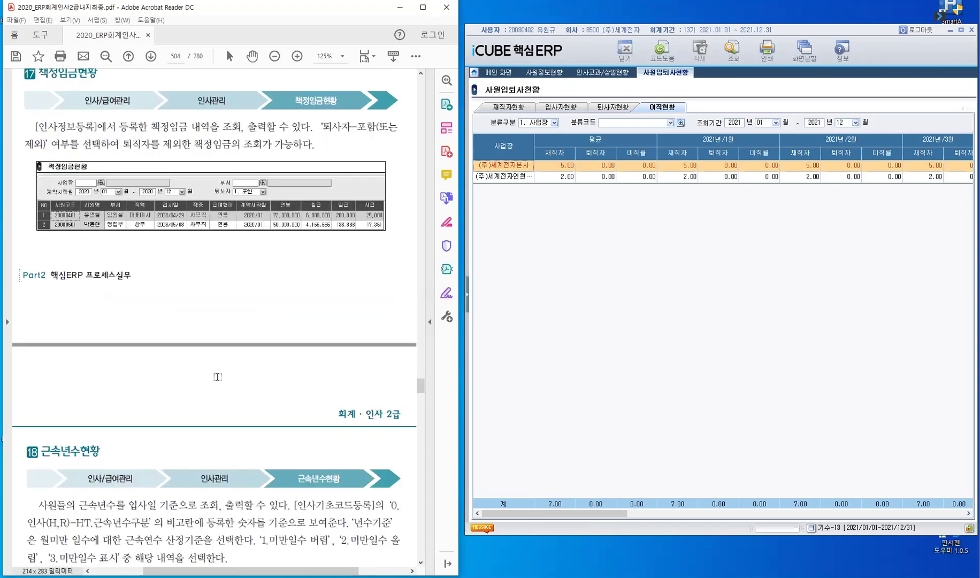
pyautogui.scroll(-4, 217, 376)
pyautogui.scroll(-8, 217, 377)
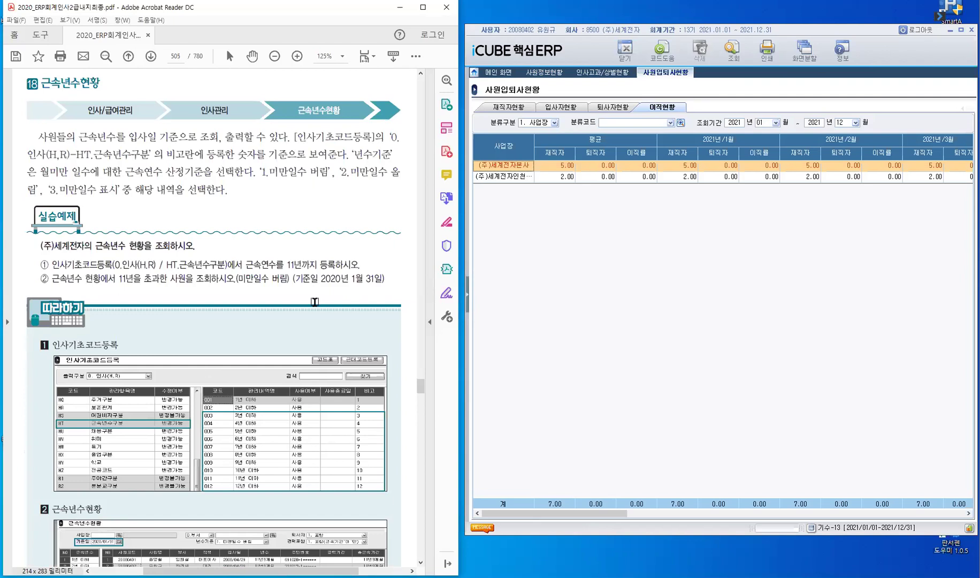
pyautogui.rightClick(674, 72)
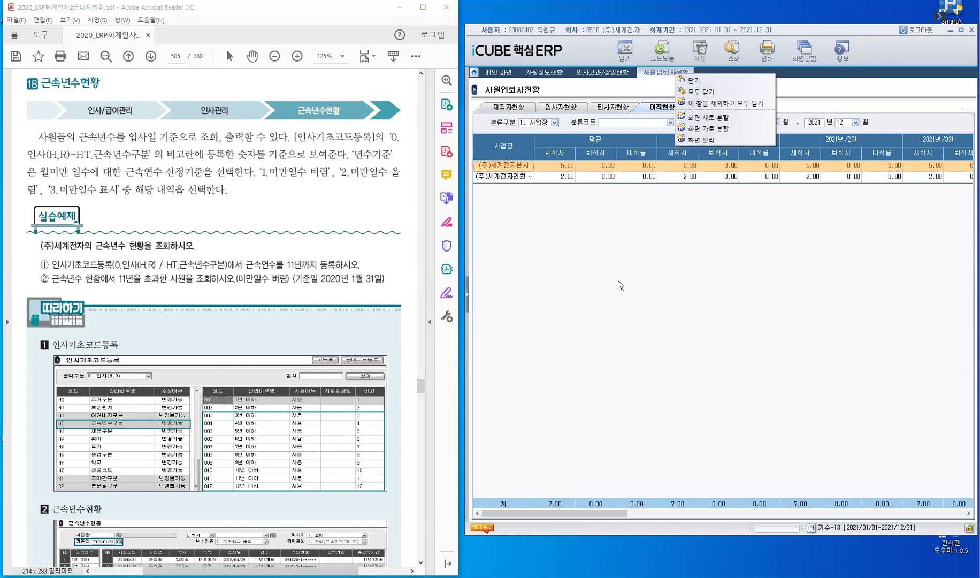
pyautogui.click(477, 311)
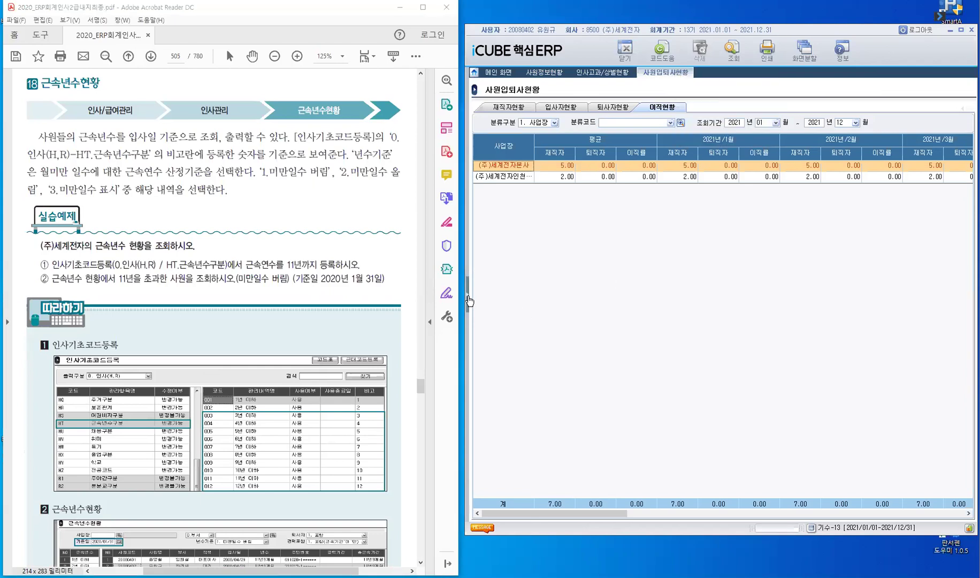
# - Return the textbook to section 17 and open 책정임금현황 under 인사관리 in iCUBE 핵심ERP
pyautogui.click(469, 300)
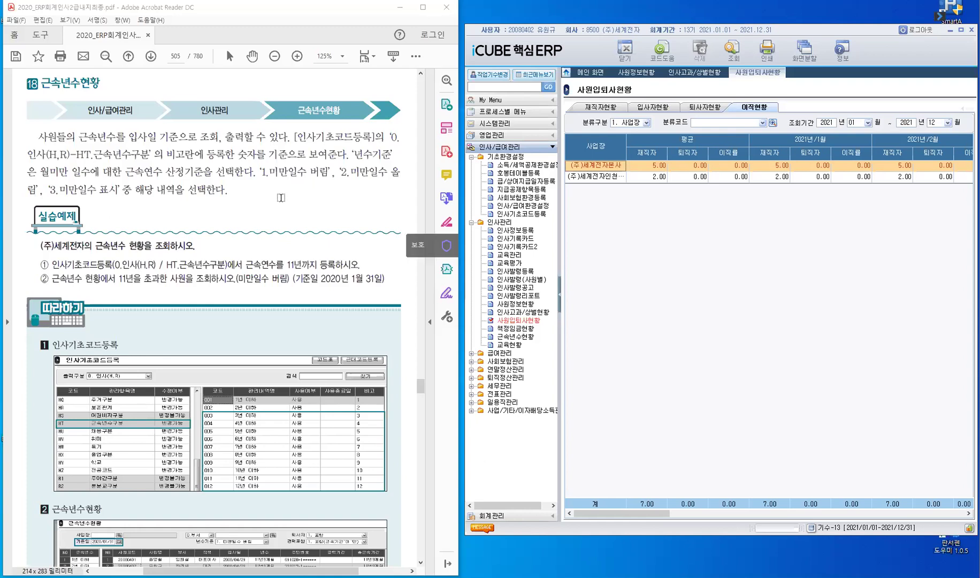
pyautogui.scroll(6, 281, 198)
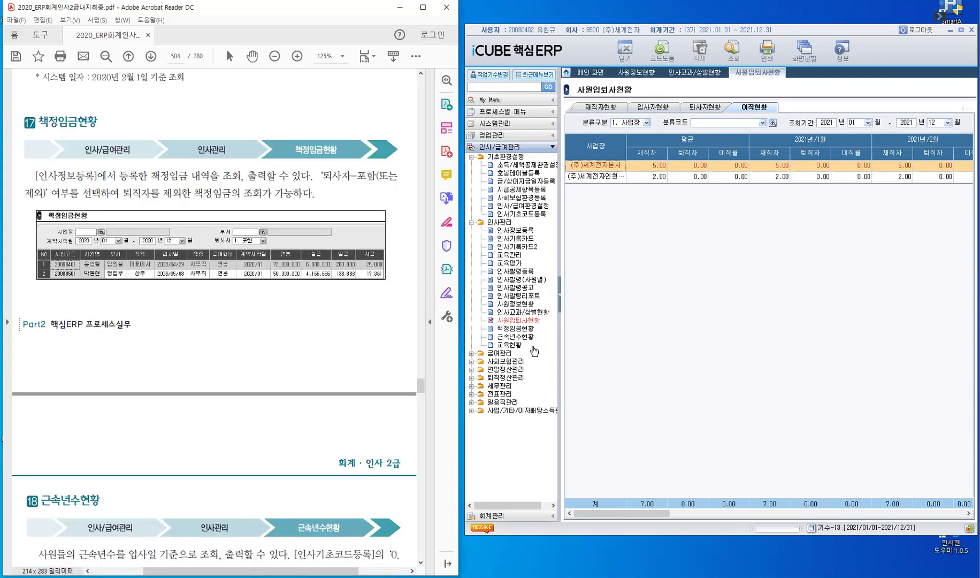
pyautogui.click(524, 329)
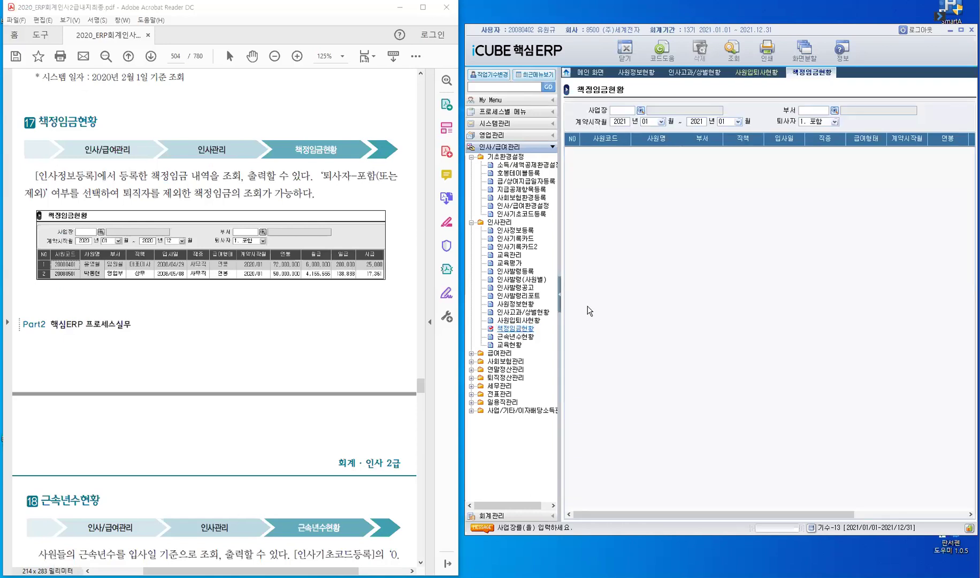
pyautogui.click(560, 300)
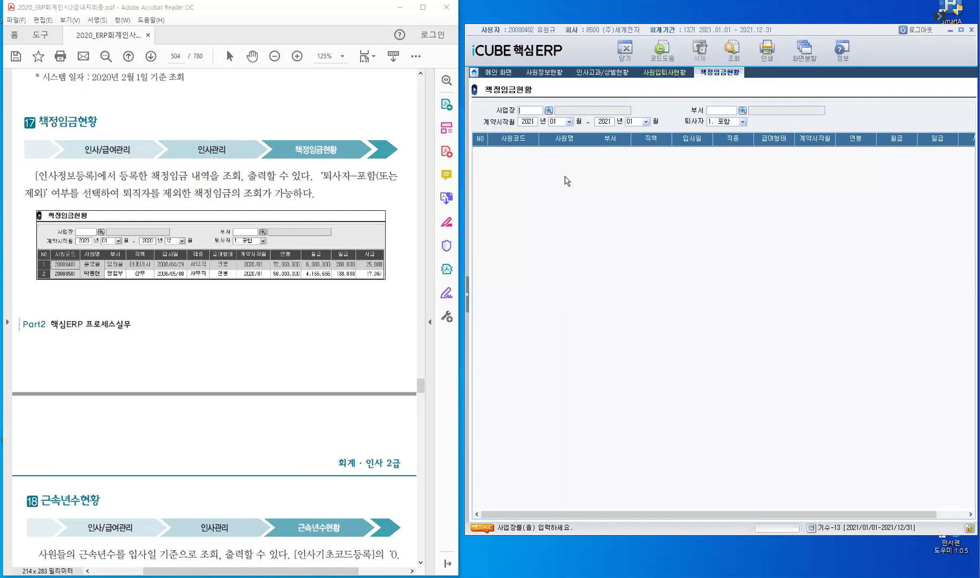
# - Query 책정임금현황 for 계약시작월 2021/01 to 2021/12 with 퇴사자 1. 포함 and examine the wage columns through 시급
pyautogui.press('Return')
pyautogui.click(645, 122)
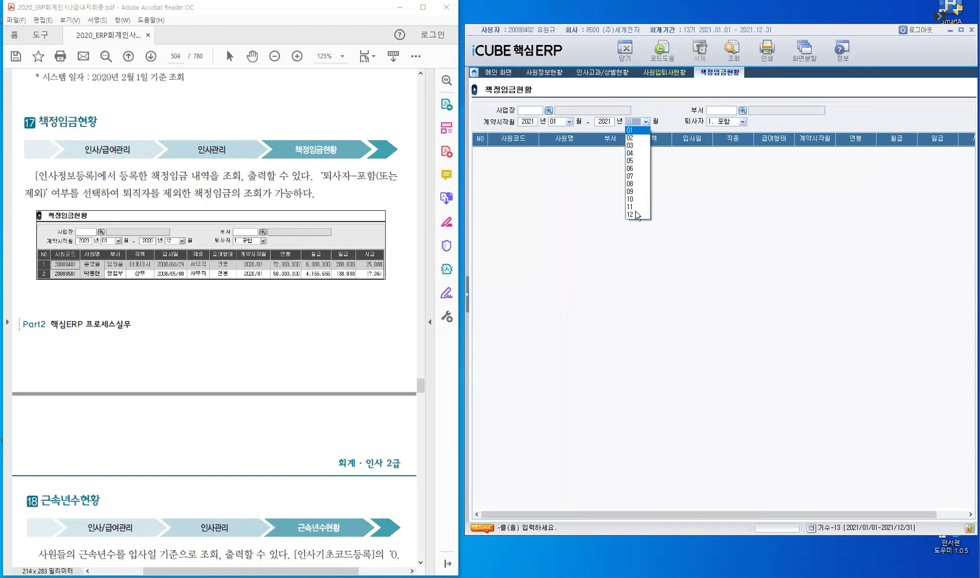
pyautogui.click(636, 214)
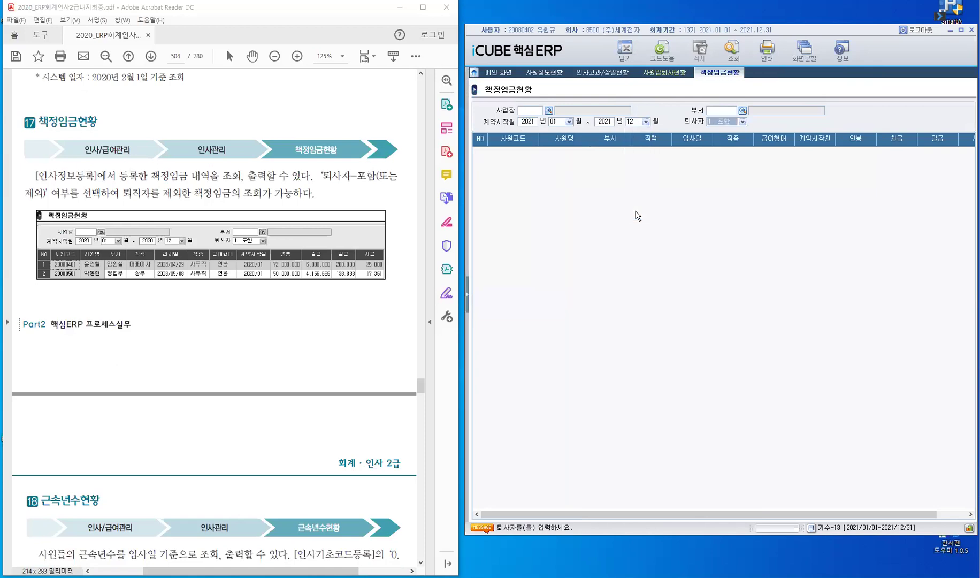
pyautogui.click(743, 122)
pyautogui.click(737, 135)
pyautogui.click(735, 47)
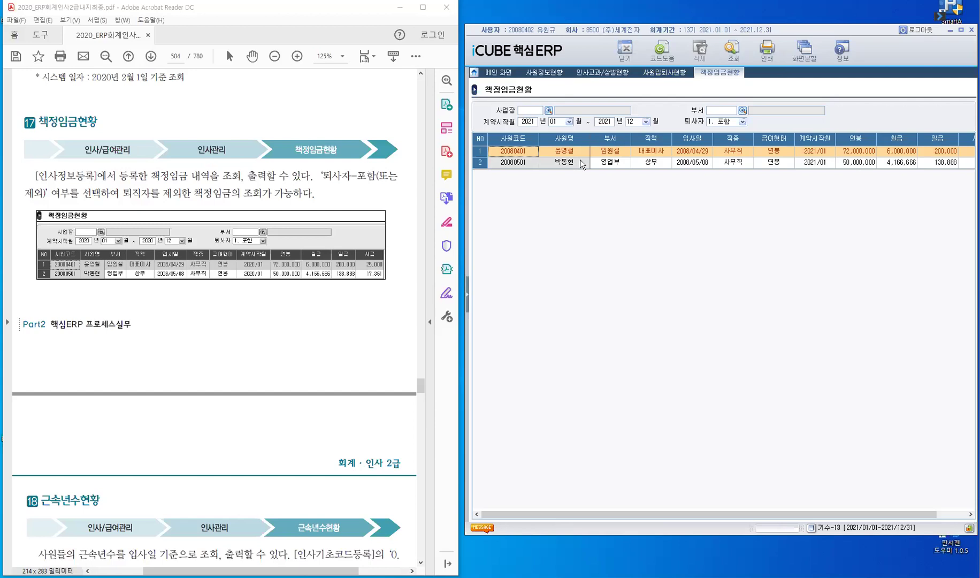
pyautogui.moveTo(781, 515); pyautogui.dragTo(810, 513)
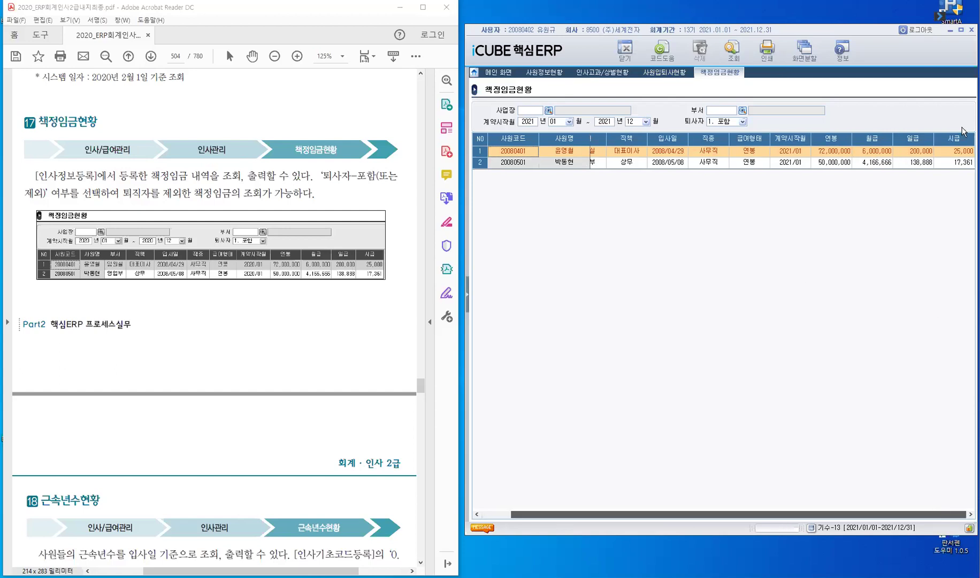
pyautogui.hscroll(-2, 941, 160)
pyautogui.hscroll(-2, 904, 261)
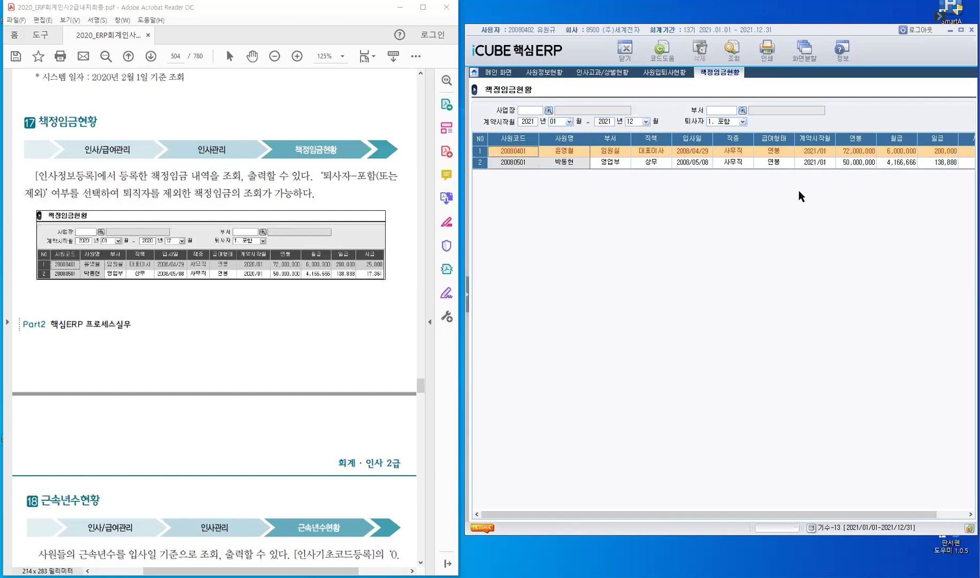
# - Open 인사정보등록 and view the 지급코드 items of the first employee's 책정임금 contract starting 2021/01
pyautogui.click(468, 297)
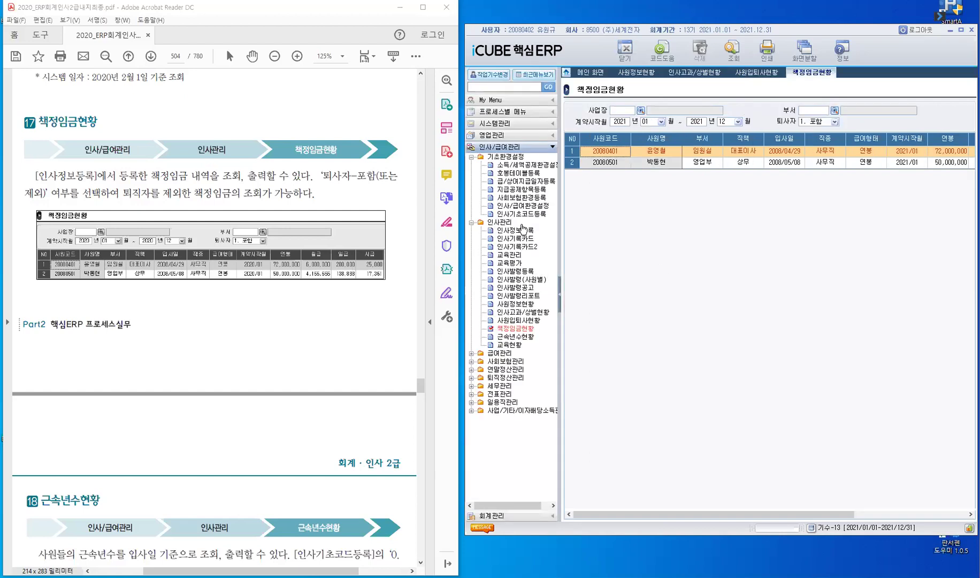
pyautogui.click(526, 231)
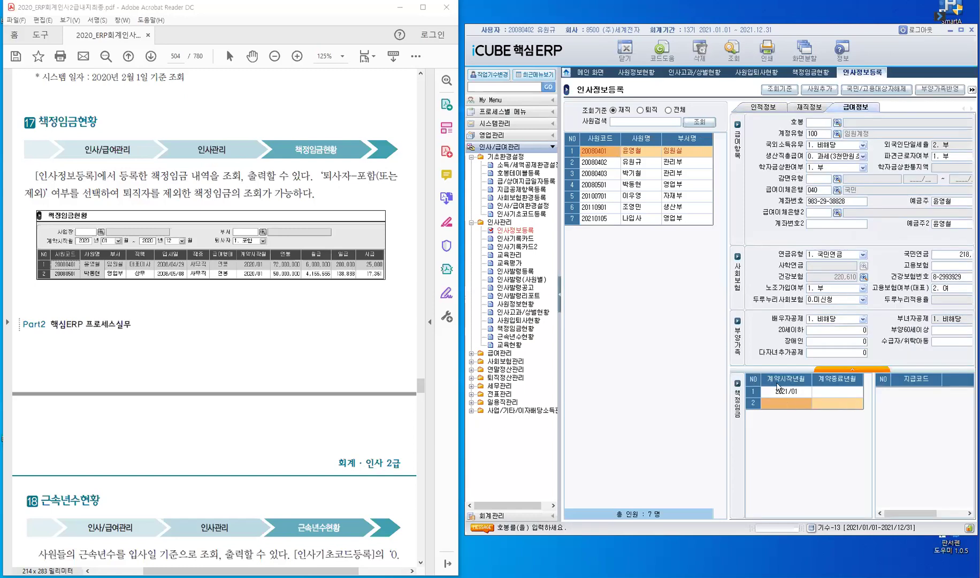
pyautogui.click(781, 393)
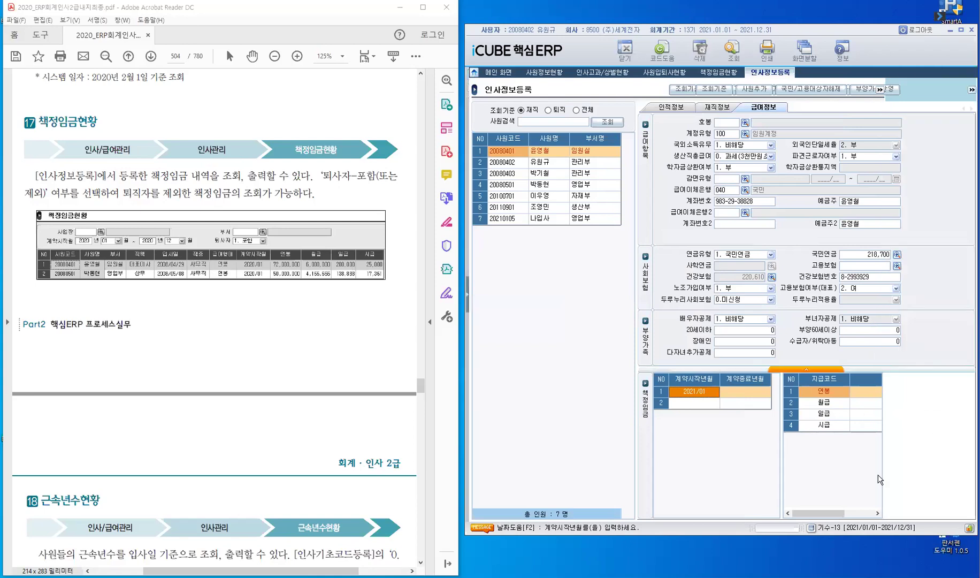
# - Reveal the masked 금액 values of the first employee's 책정임금 items by confirming the login password prompt
pyautogui.click(837, 395)
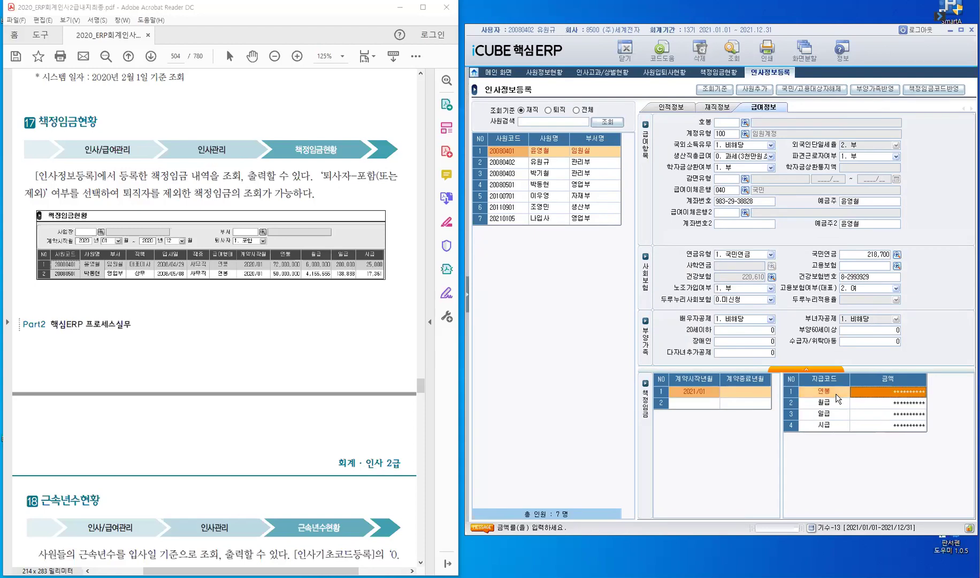
pyautogui.hotkey('ctrl', 'F3')
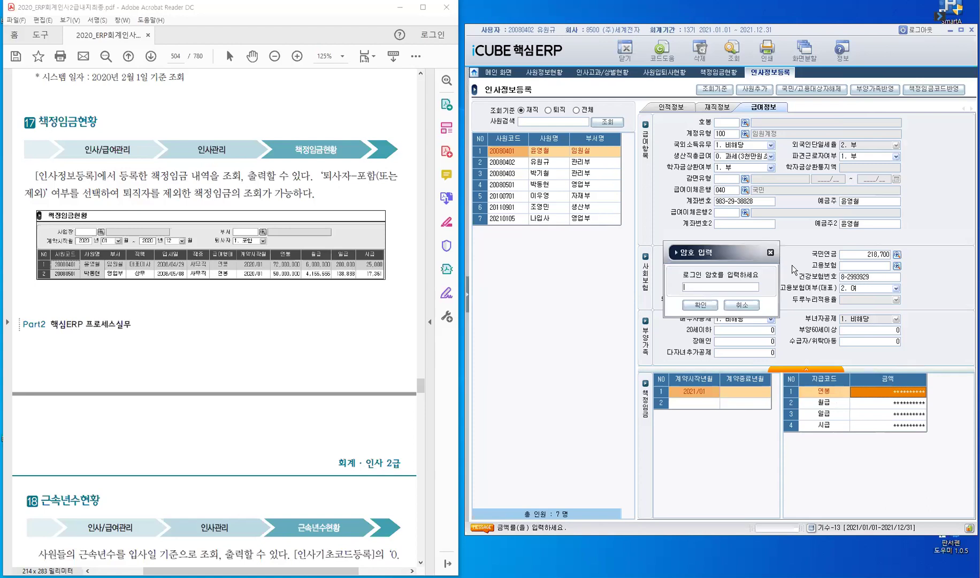
pyautogui.click(700, 304)
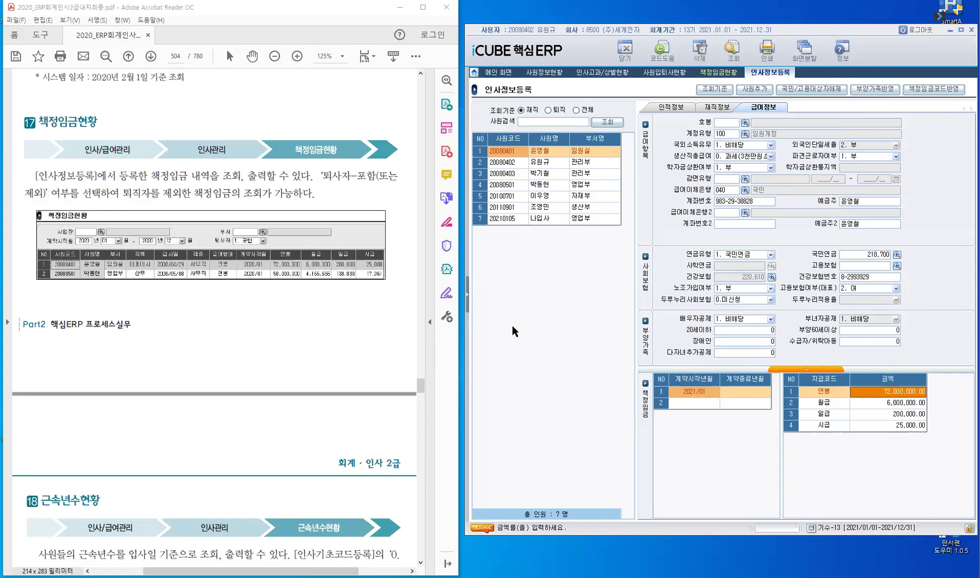
# - Open 근속년수현황 under 인사관리 and bring the textbook to the practice example in section 18
pyautogui.click(468, 291)
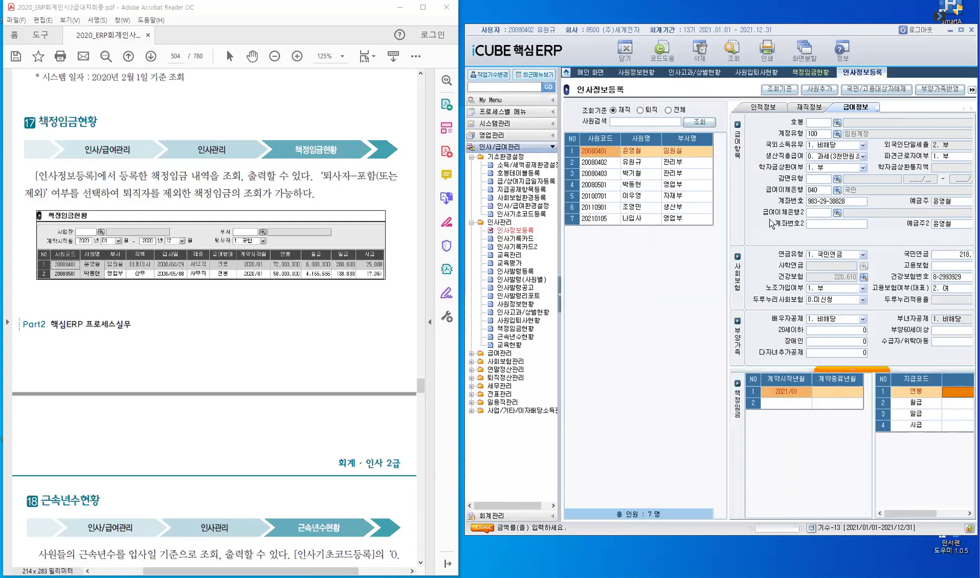
pyautogui.click(524, 338)
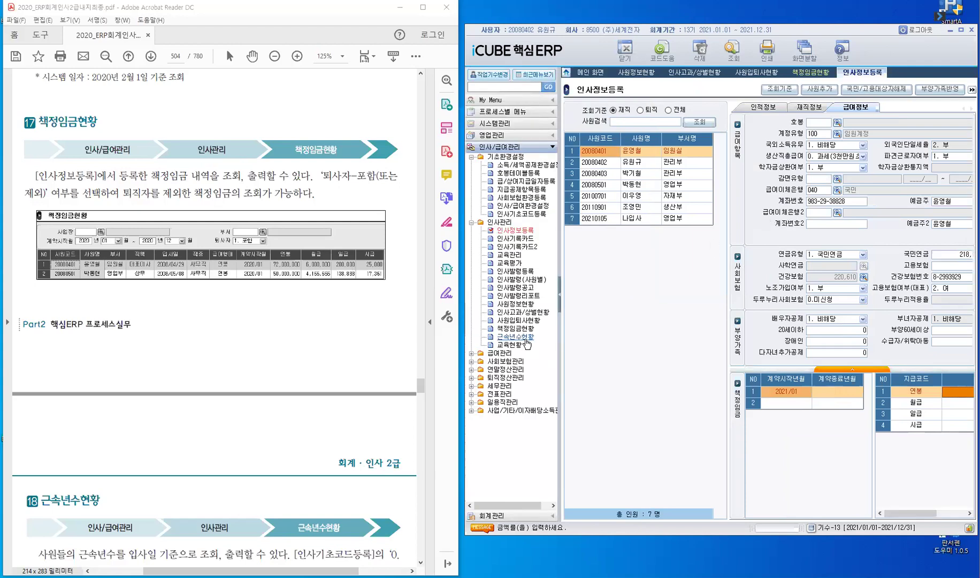
pyautogui.click(139, 327)
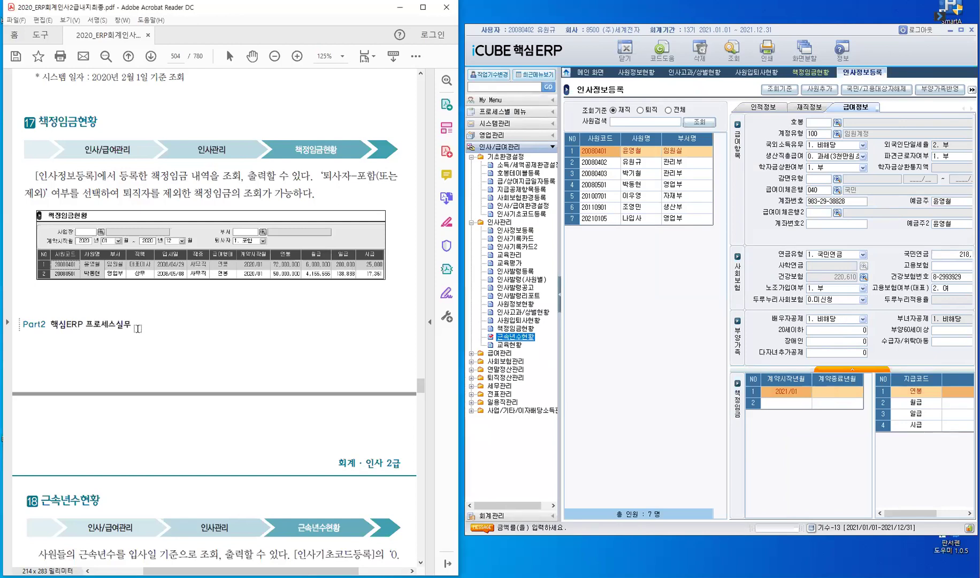
pyautogui.scroll(-3, 138, 327)
pyautogui.scroll(-6, 137, 328)
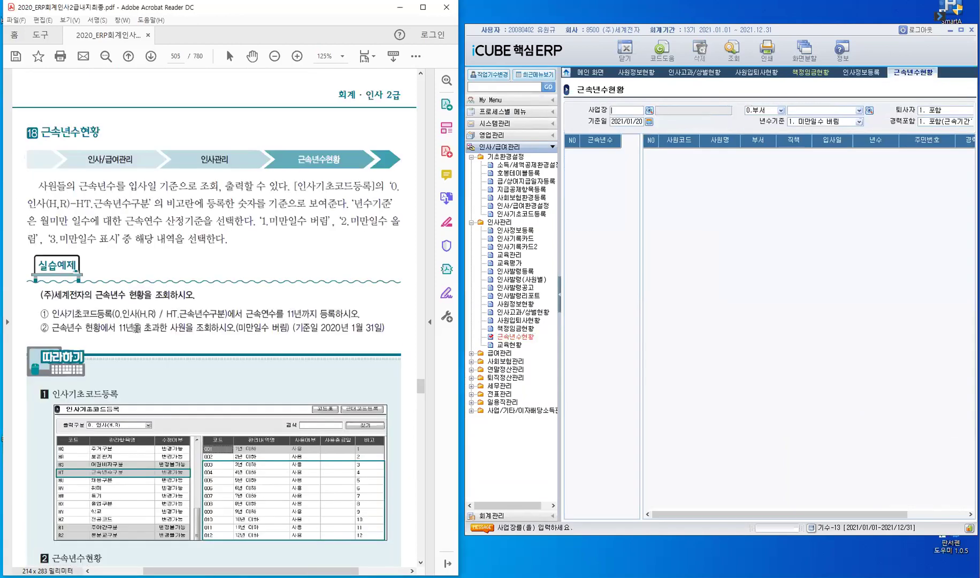
pyautogui.scroll(-1, 137, 327)
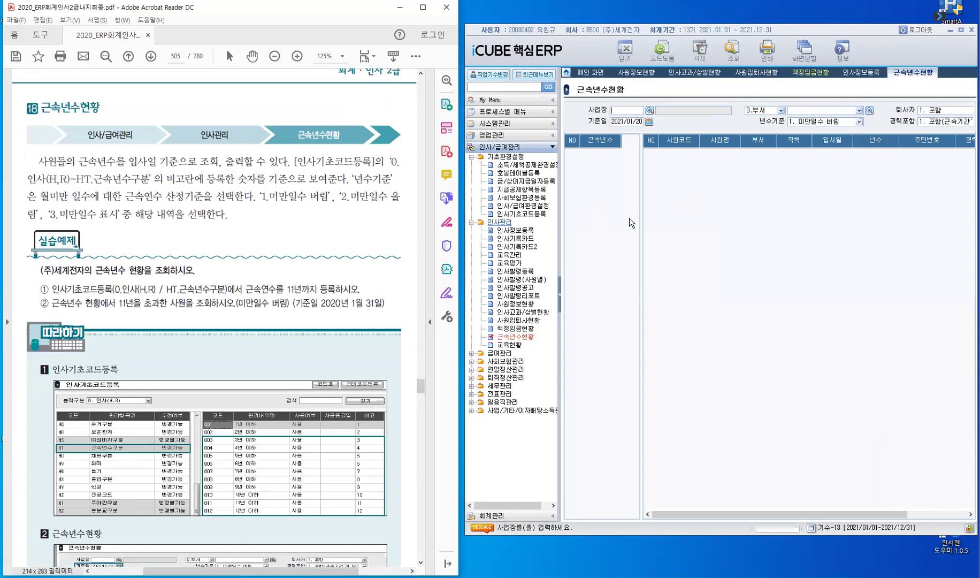
pyautogui.click(558, 300)
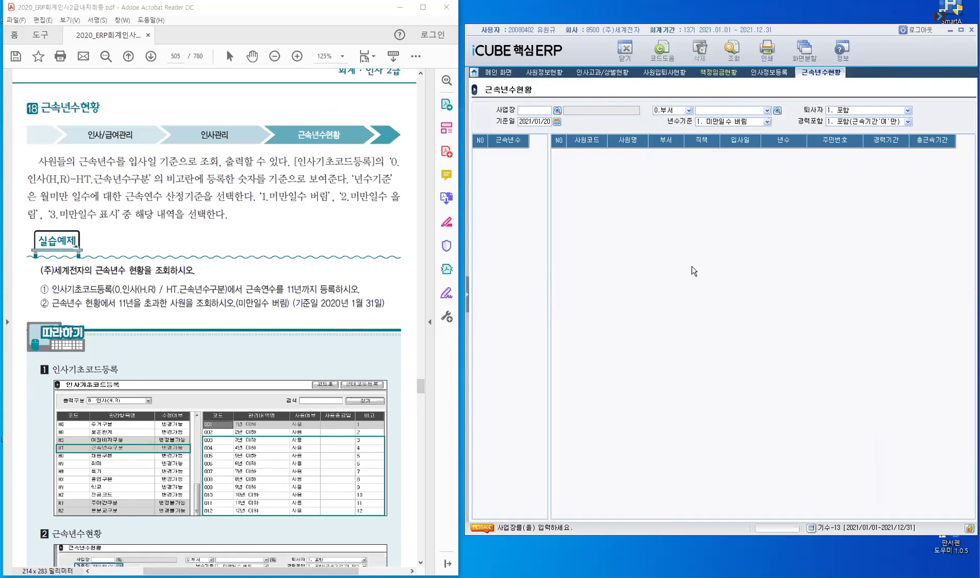
# - Query 근속년수현황 with 기준일 2021/01/31, 년수기준 1. 미만일수 버림 and 경력포함 0. 제외, and check the 2년 이하 group
pyautogui.press('Return')
pyautogui.press('Return')
pyautogui.press('Return')
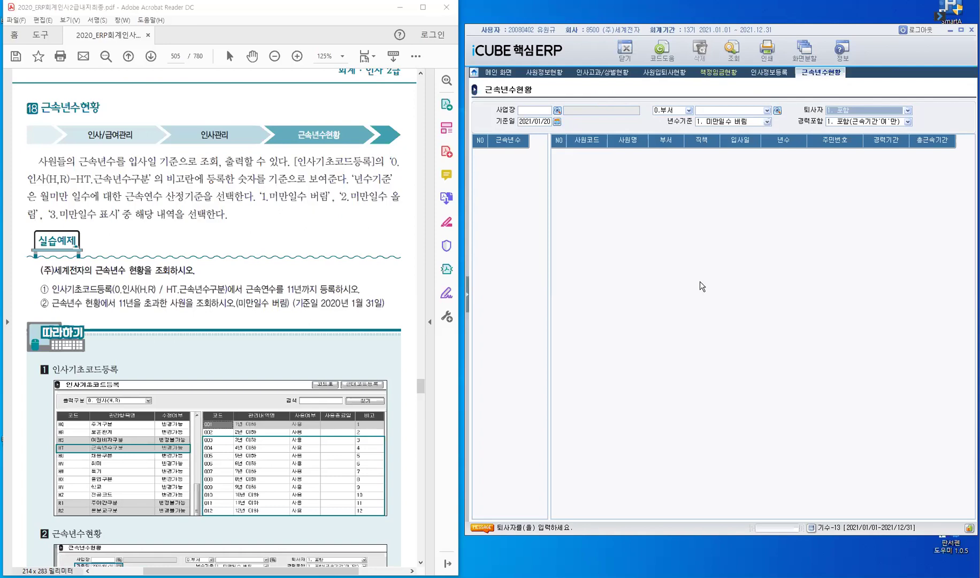
pyautogui.press('Return')
pyautogui.write('2021/')
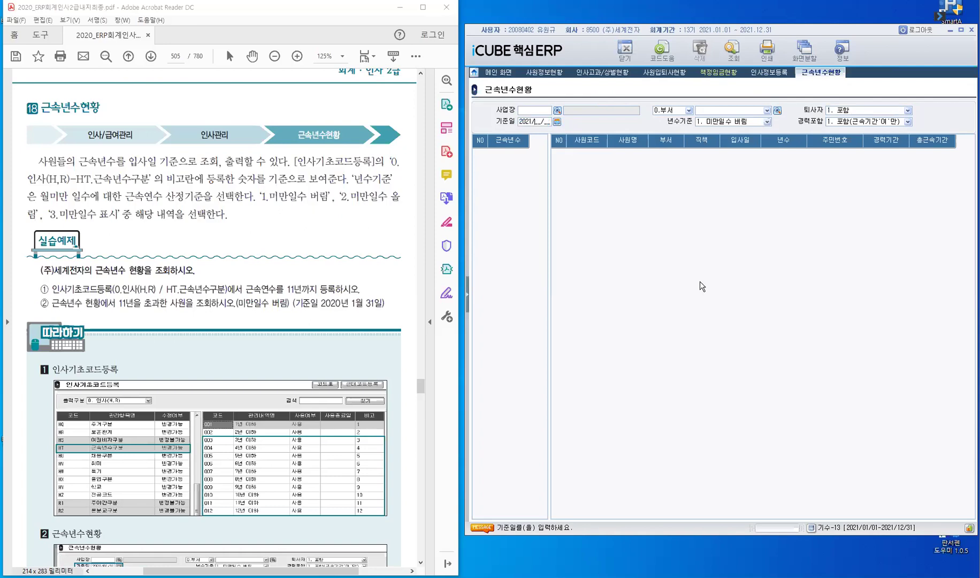
pyautogui.write('01/31')
pyautogui.press('Return')
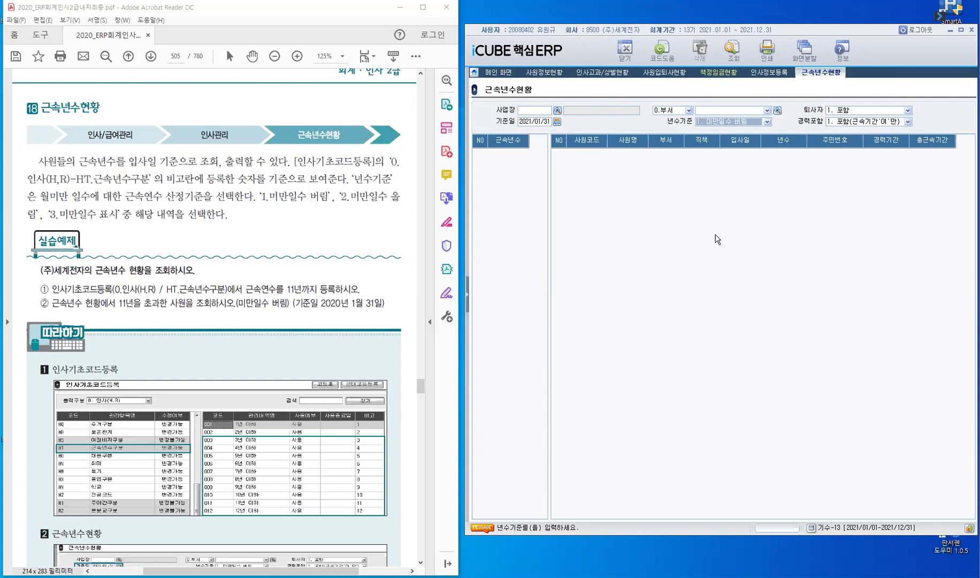
pyautogui.click(767, 123)
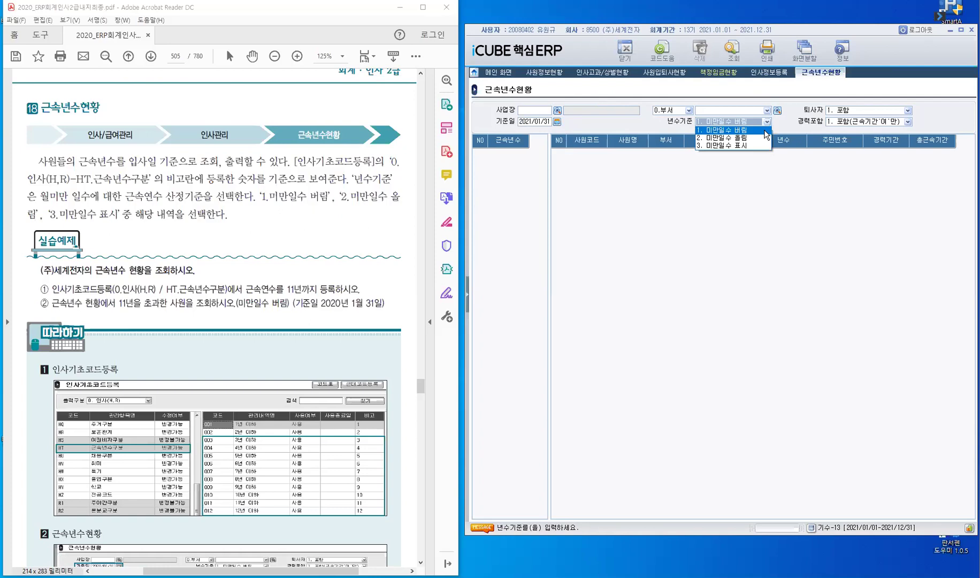
pyautogui.click(764, 131)
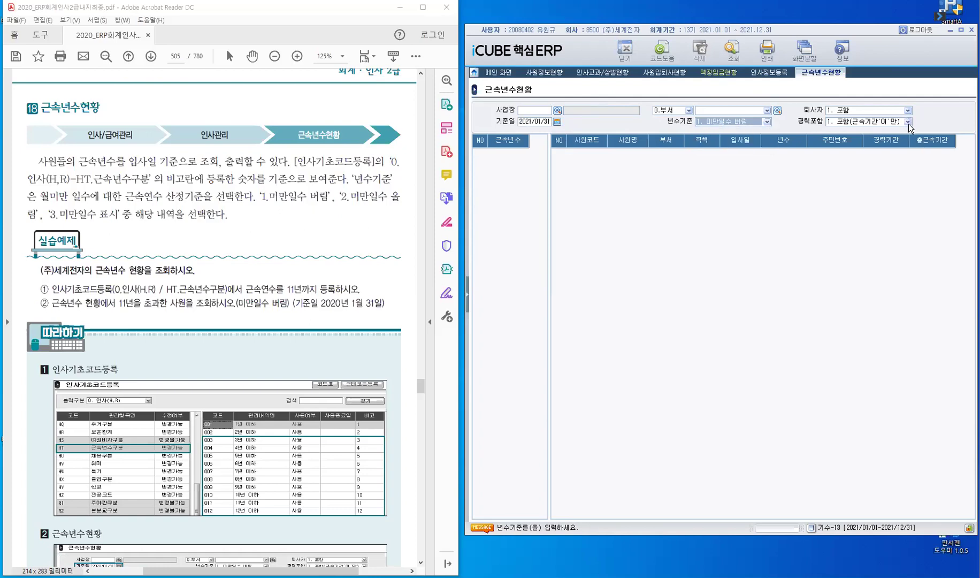
pyautogui.click(907, 125)
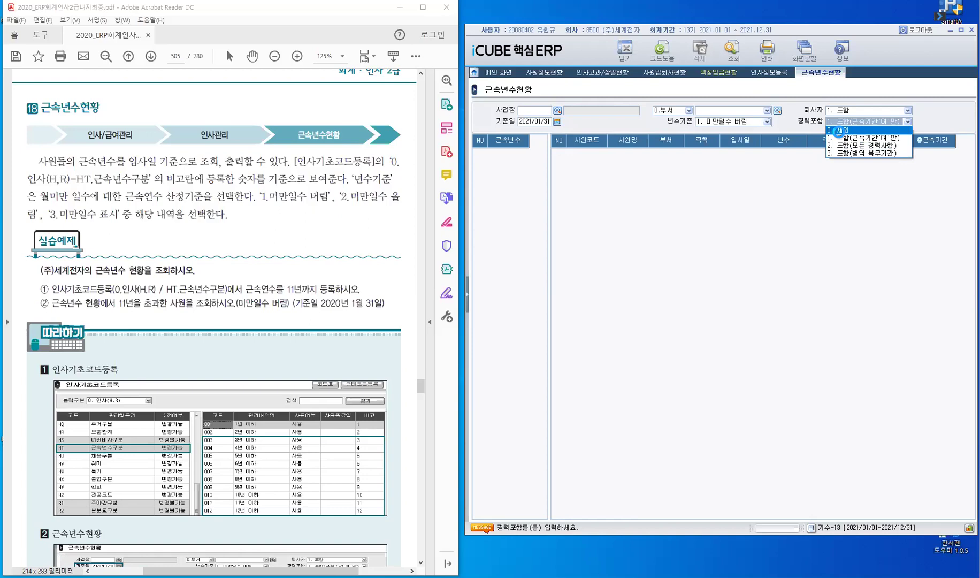
pyautogui.click(837, 130)
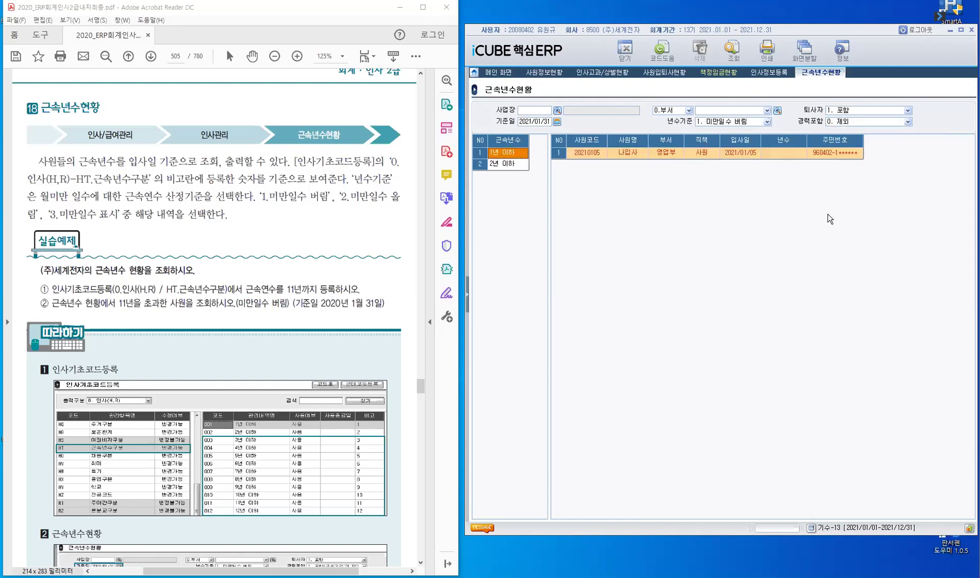
pyautogui.click(521, 166)
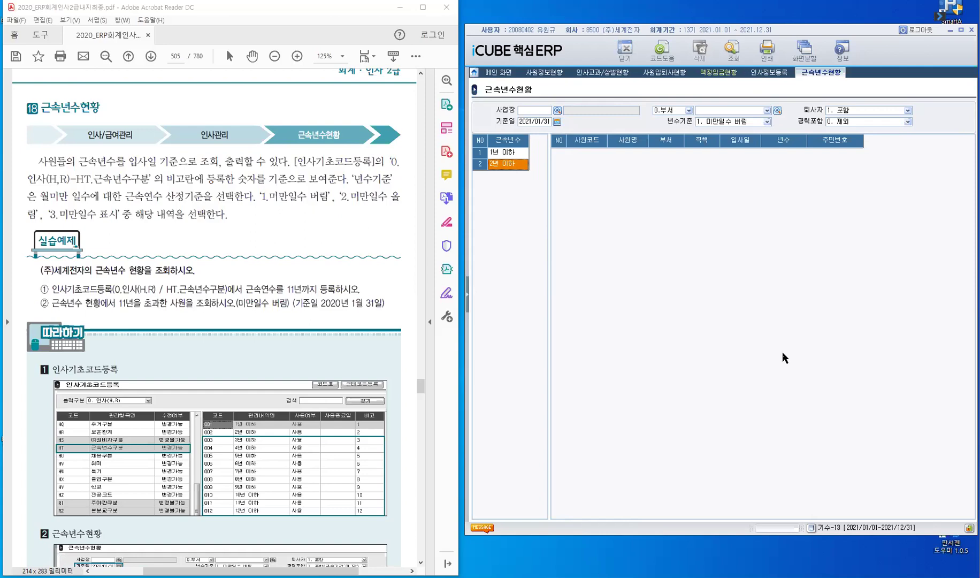
# - Open 인사기초코드등록 under 기초환경설정 and select the HT 근속년수구분 item for 출력구분 0. 인사(H,R)
pyautogui.click(468, 295)
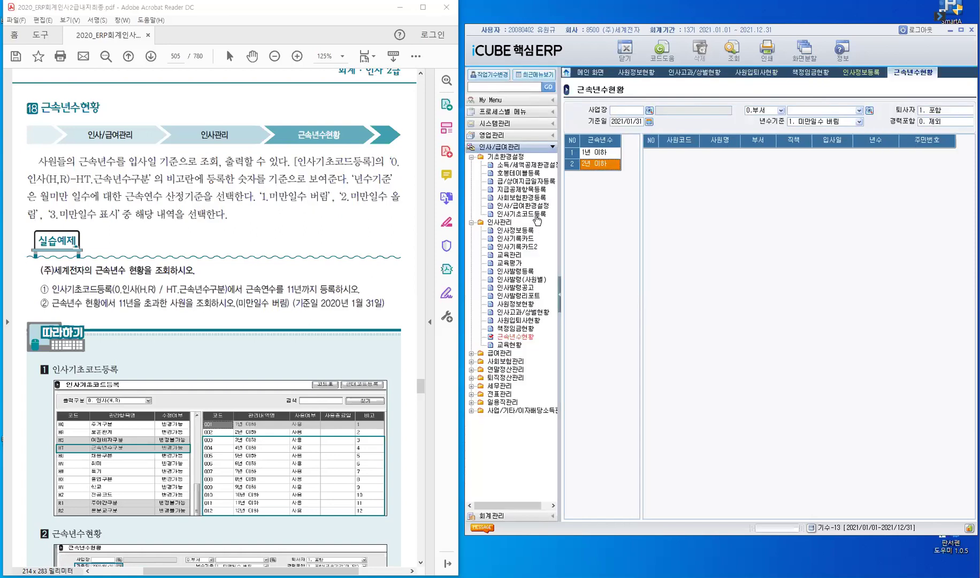
pyautogui.click(536, 215)
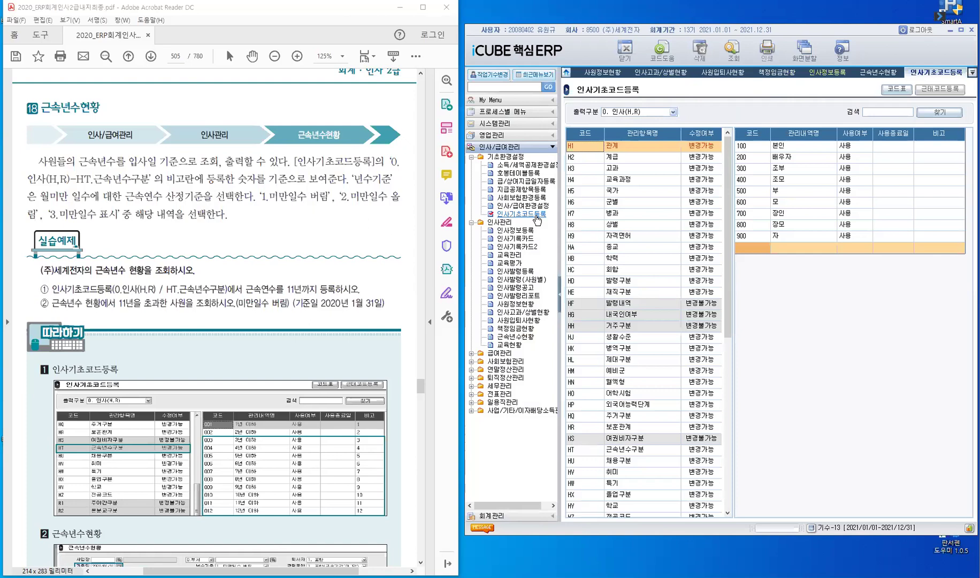
pyautogui.click(558, 299)
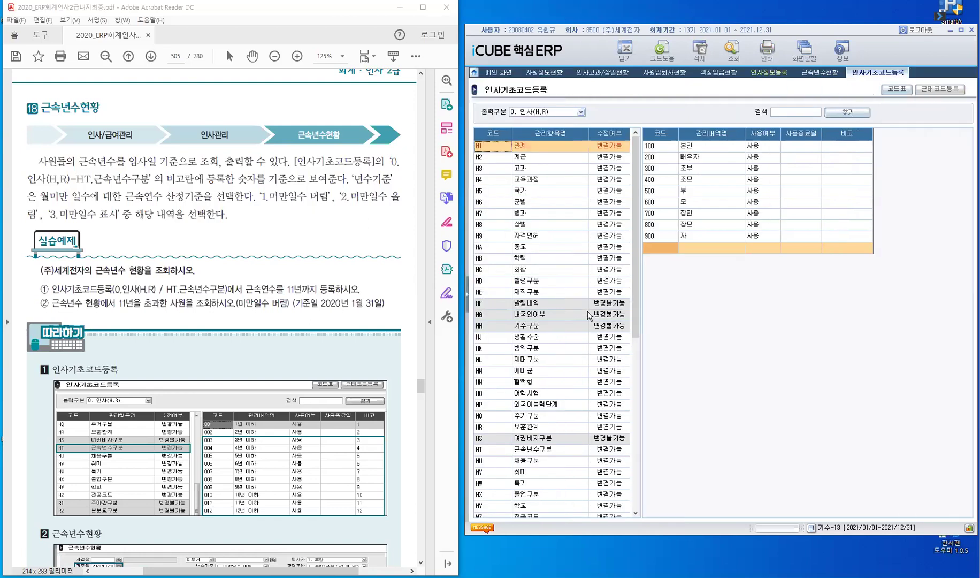
pyautogui.click(495, 451)
pyautogui.moveTo(633, 259); pyautogui.dragTo(638, 396)
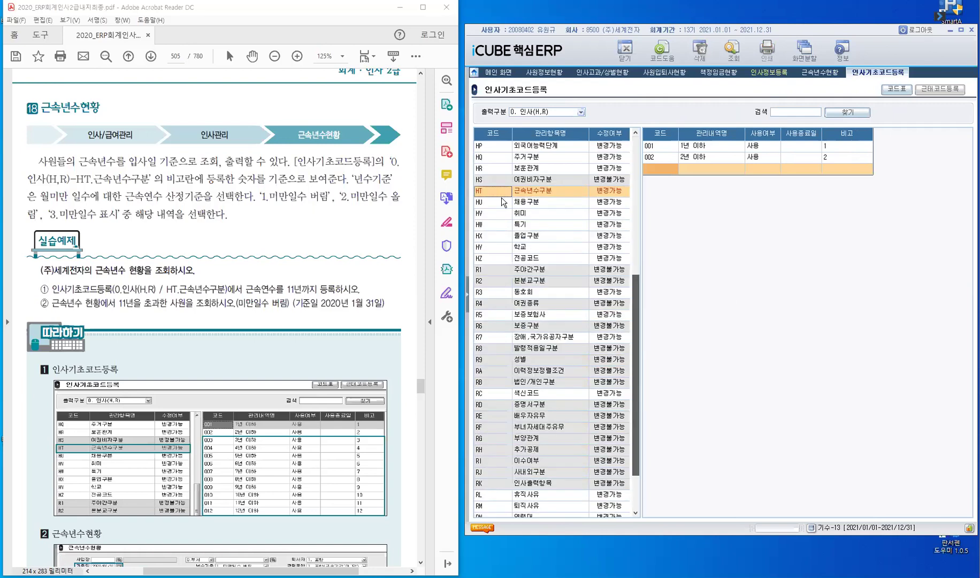
pyautogui.click(543, 193)
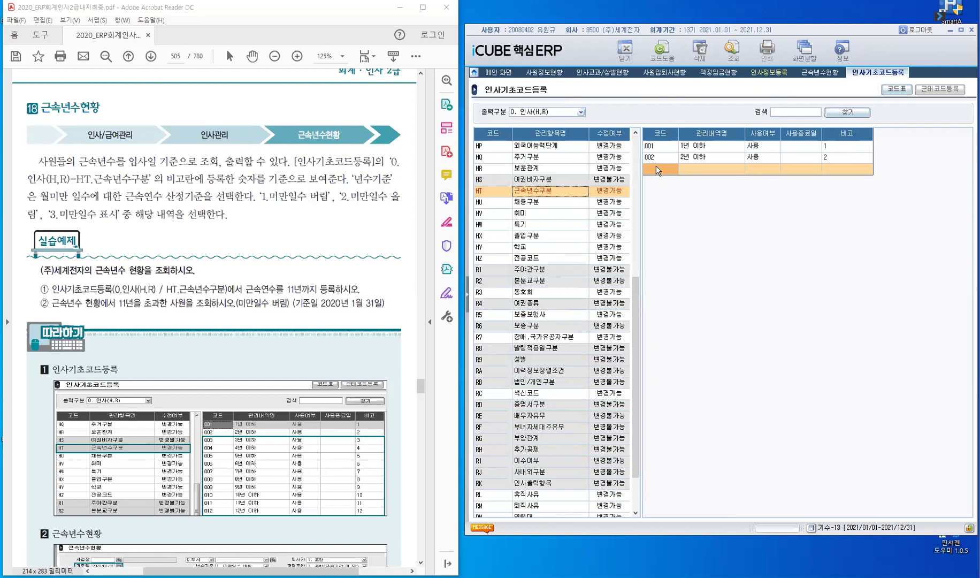
# - Register code 003 under 근속년수구분 as 3년 이하 with 사용여부 1. 사용 and 비고 3
pyautogui.click(656, 169)
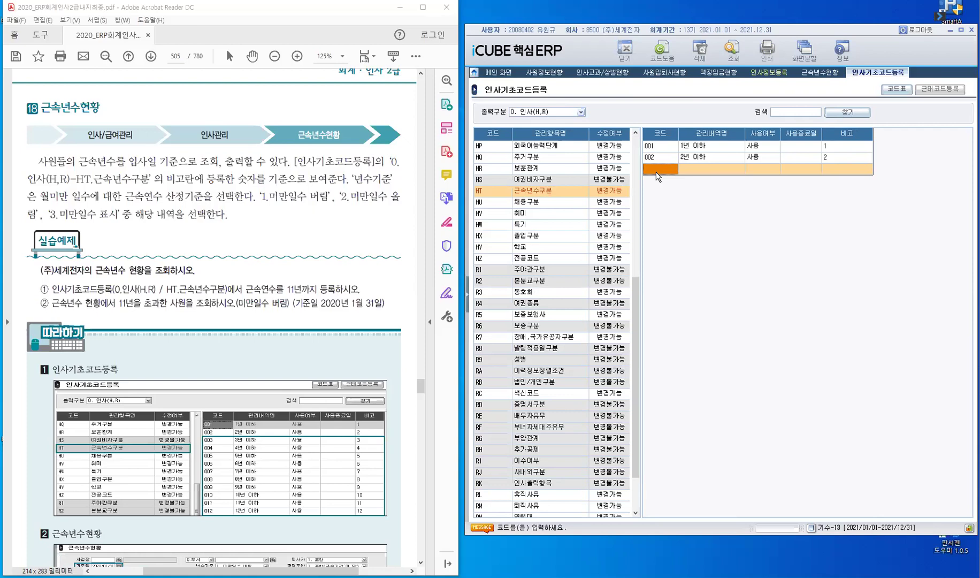
pyautogui.write('003')
pyautogui.press('Return')
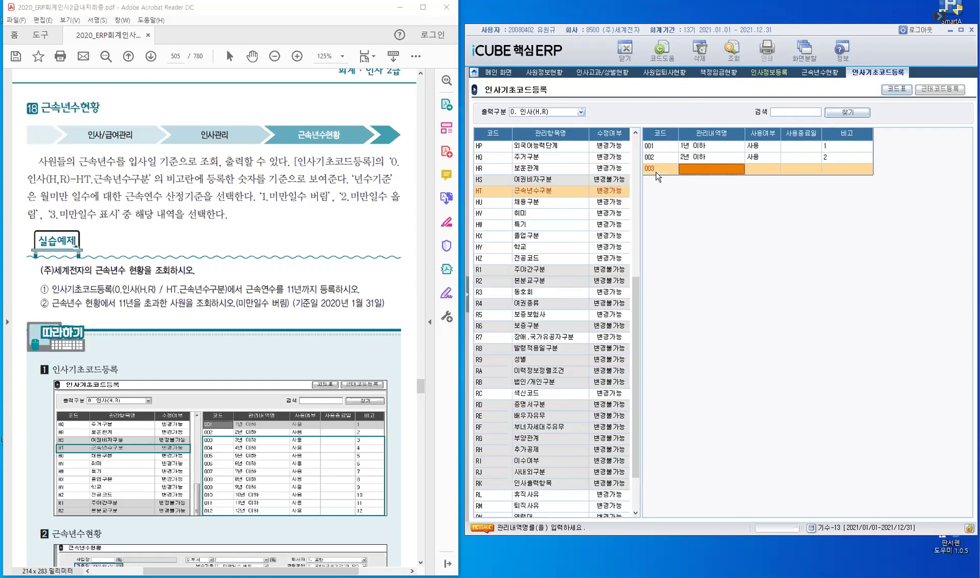
pyautogui.write('3')
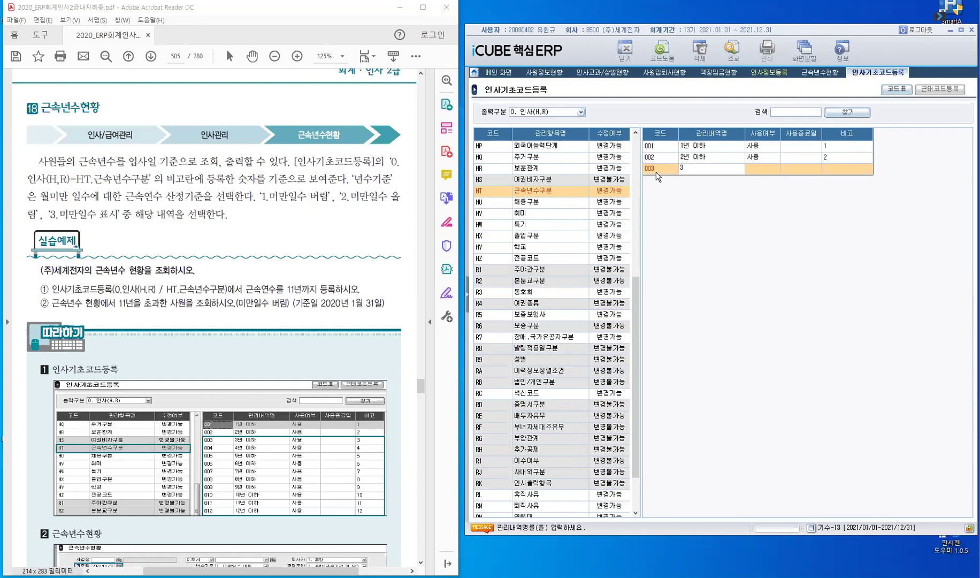
pyautogui.write('년 이하')
pyautogui.press('Return')
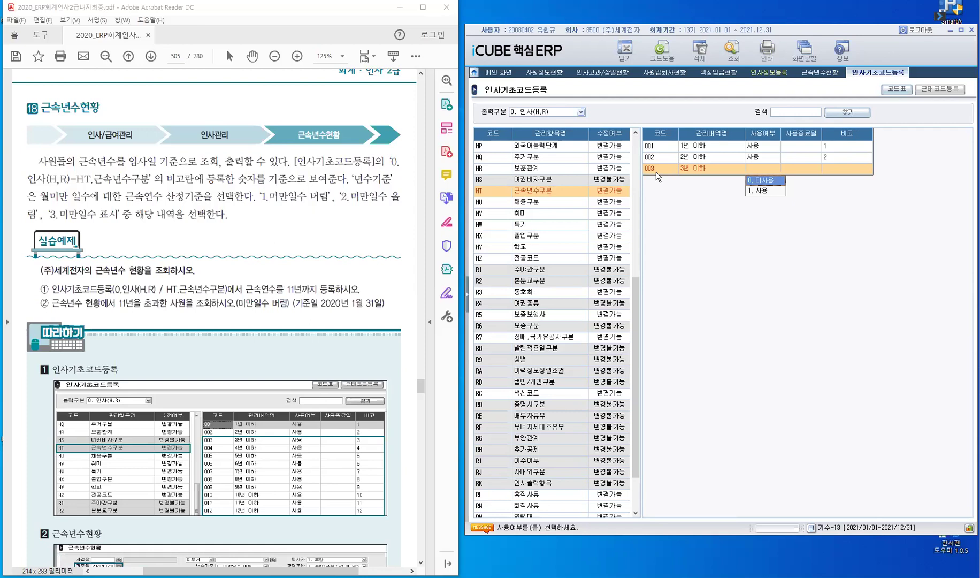
pyautogui.press('1')
pyautogui.press('Return')
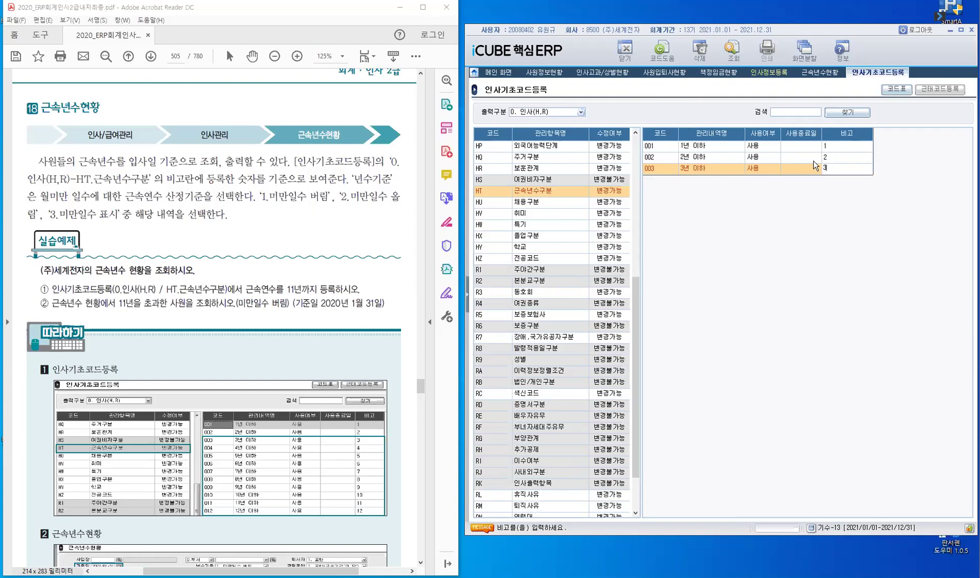
pyautogui.press('Return')
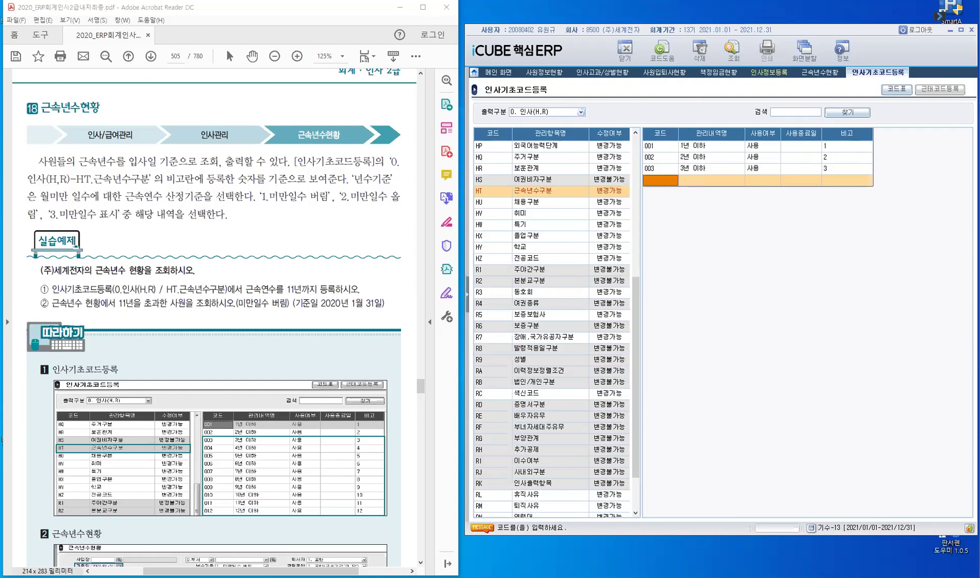
# - Register code 004 under 근속년수구분 as 4년 이하 with 사용여부 1. 사용 and 비고 4
pyautogui.write('004')
pyautogui.press('Return')
pyautogui.write('4년')
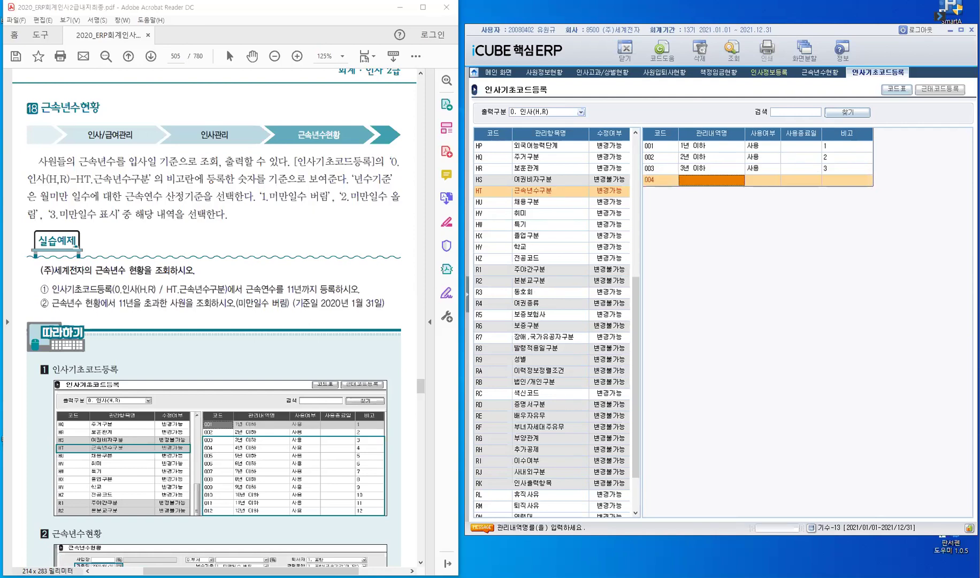
pyautogui.write(' ㅇㅣ하')
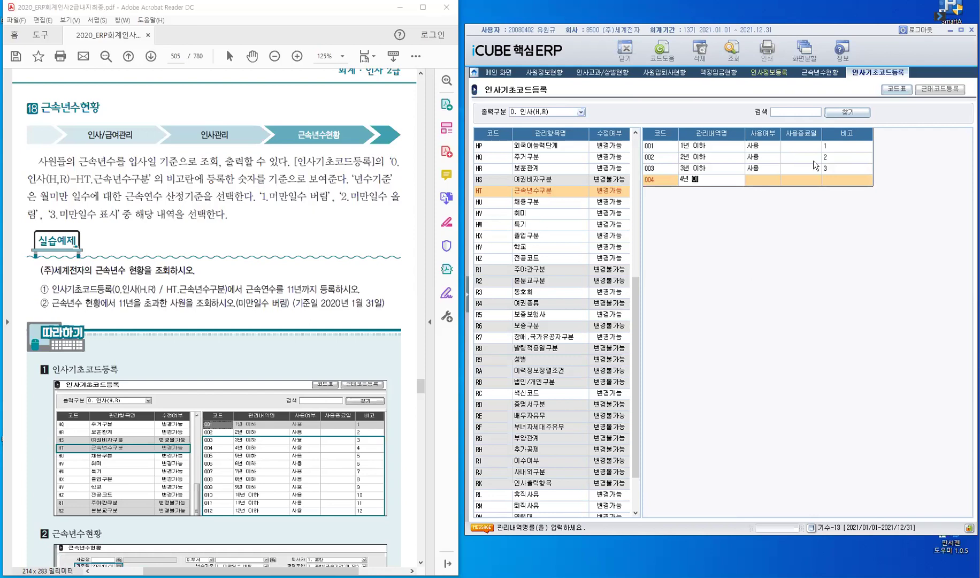
pyautogui.press('Return')
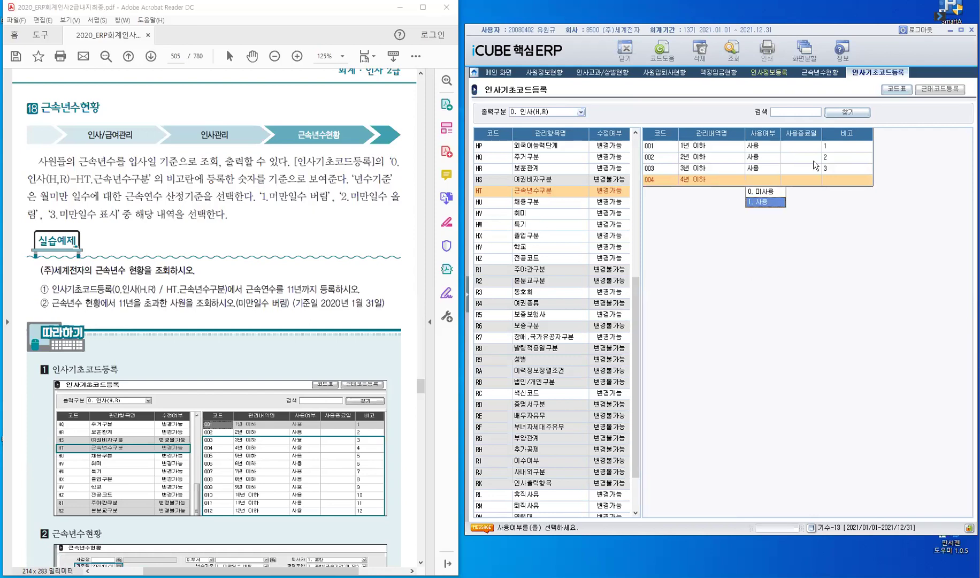
pyautogui.press('Return')
pyautogui.write('4')
pyautogui.press('Return')
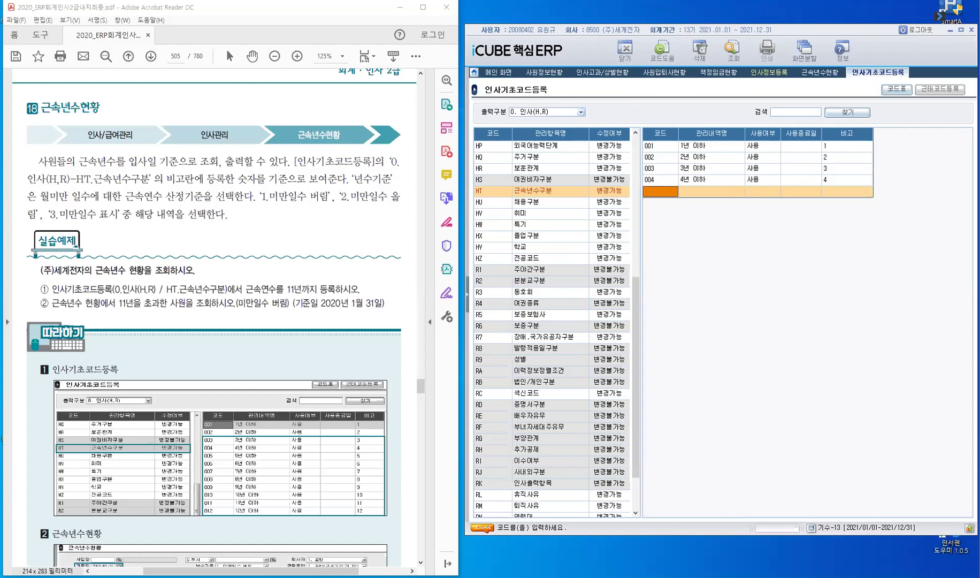
# - Register code 005 under 근속년수구분 as 5년 이하 with 사용여부 1. 사용 and 비고 5
pyautogui.write('005')
pyautogui.press('Return')
pyautogui.write('5년 ')
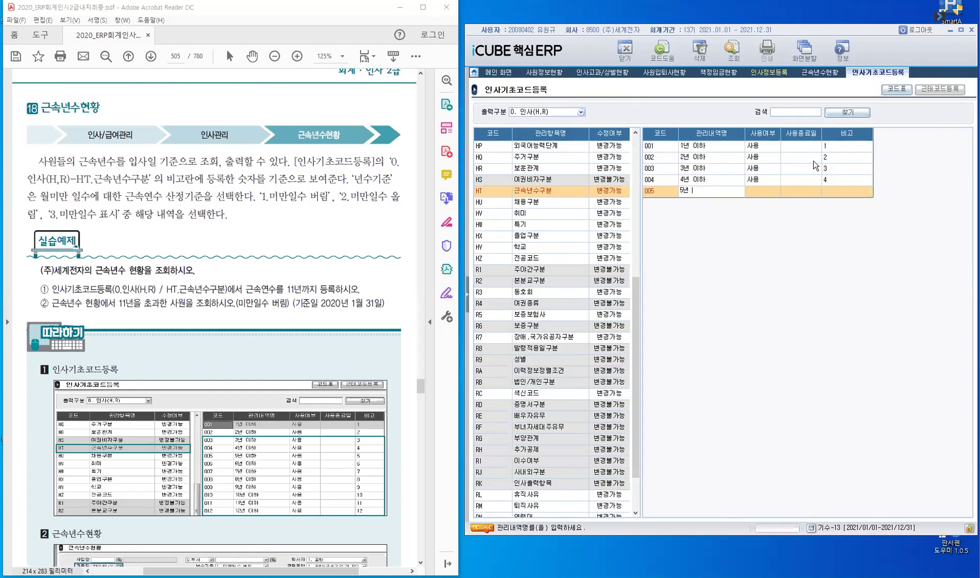
pyautogui.write('이하')
pyautogui.press('Return')
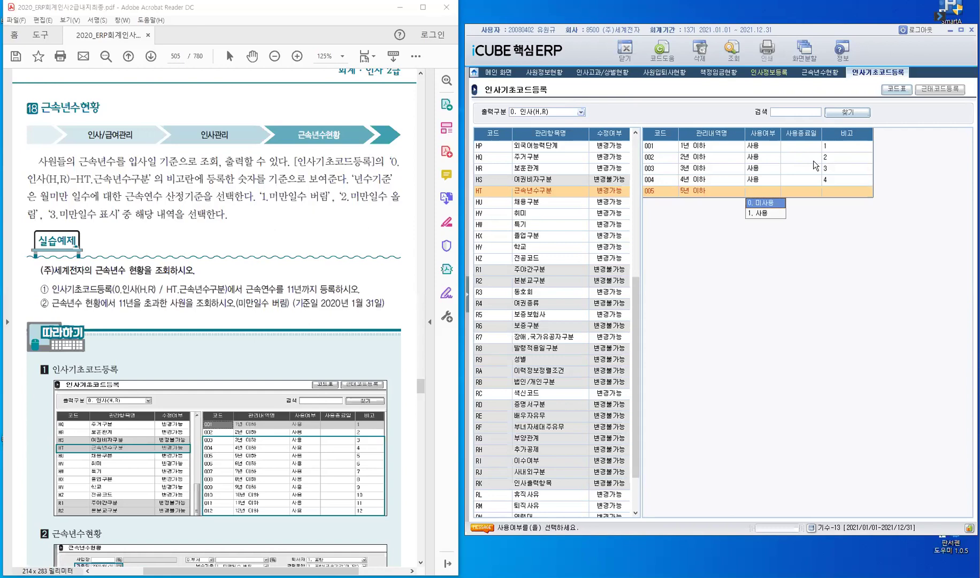
pyautogui.press('1')
pyautogui.press('Return')
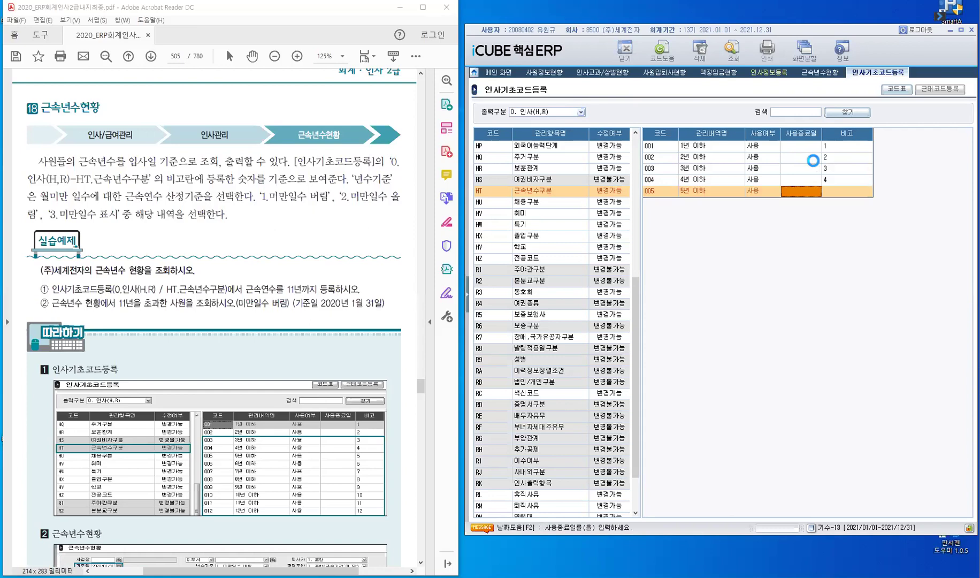
pyautogui.press('Return')
pyautogui.write('5')
pyautogui.press('Return')
# - Register code 006 under 근속년수구분 as 6년 이하 with 사용여부 1. 사용 and 비고 6
pyautogui.write('0')
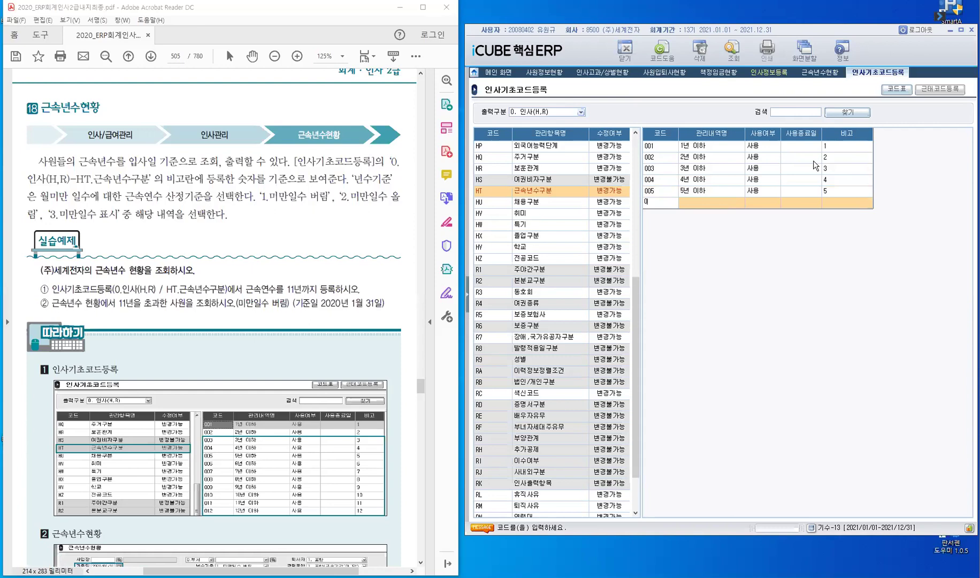
pyautogui.write('06')
pyautogui.press('Return')
pyautogui.write('6년 이')
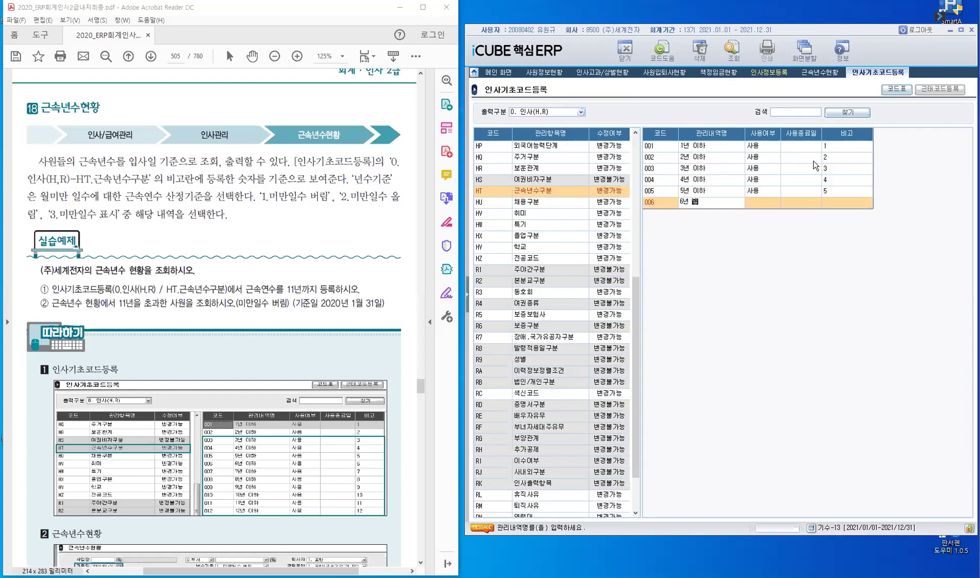
pyautogui.write('하')
pyautogui.press('Return')
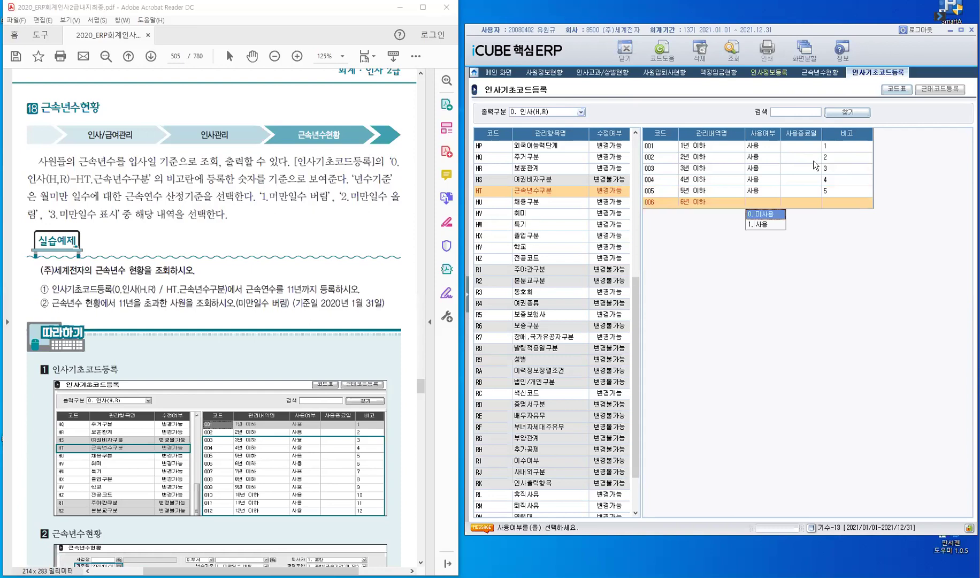
pyautogui.press('1')
pyautogui.press('Return')
pyautogui.write('6')
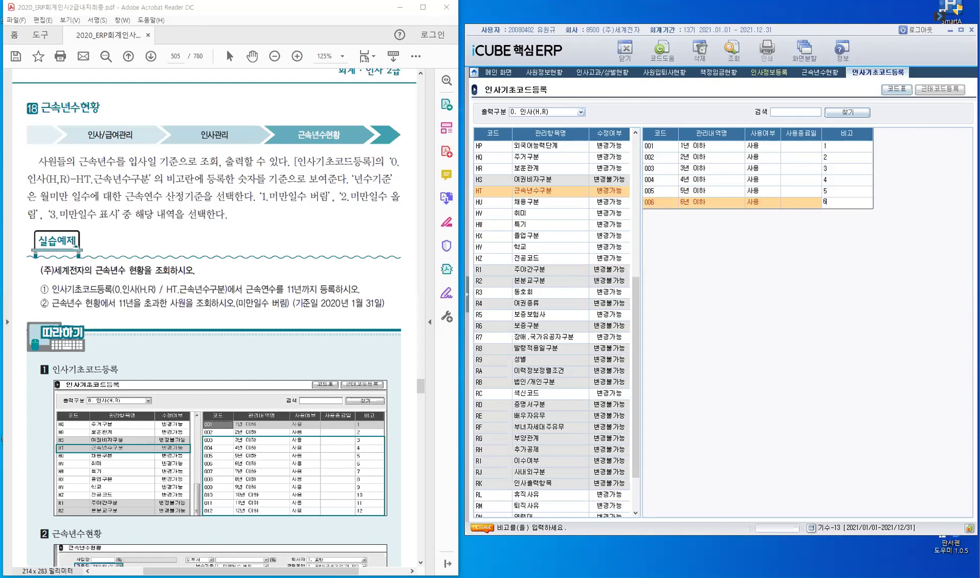
pyautogui.press('Return')
# - Register code 007 under 근속년수구분 as 7년 이하 with 사용여부 1. 사용 and 비고 7
pyautogui.write('007')
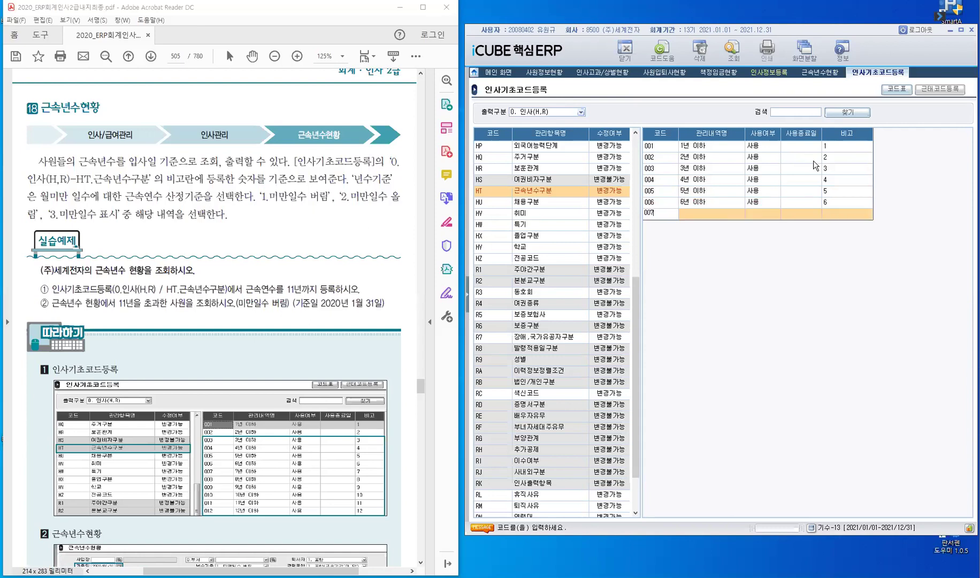
pyautogui.press('Return')
pyautogui.write('7년 이하')
pyautogui.press('Return')
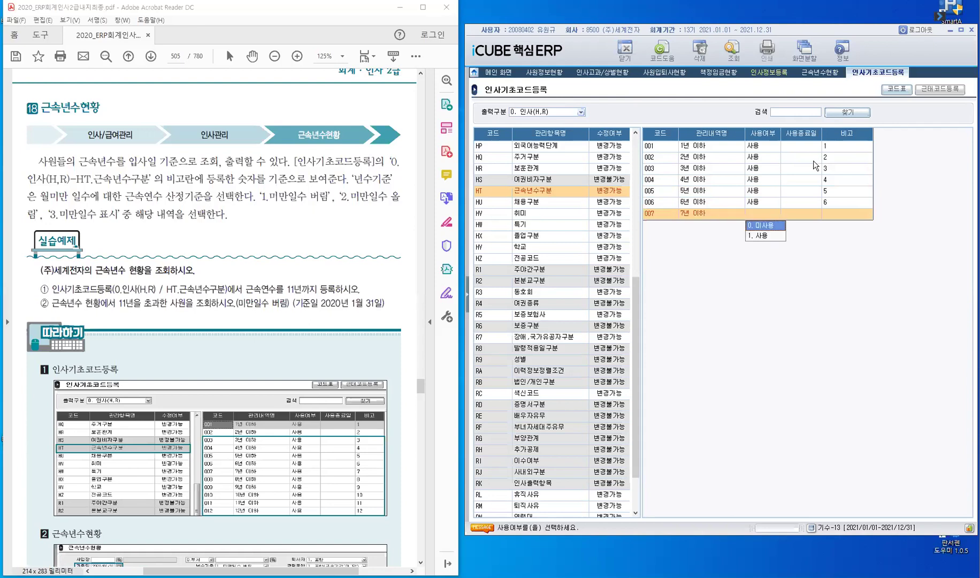
pyautogui.press('1')
pyautogui.press('Return')
pyautogui.press('Return')
pyautogui.write('7')
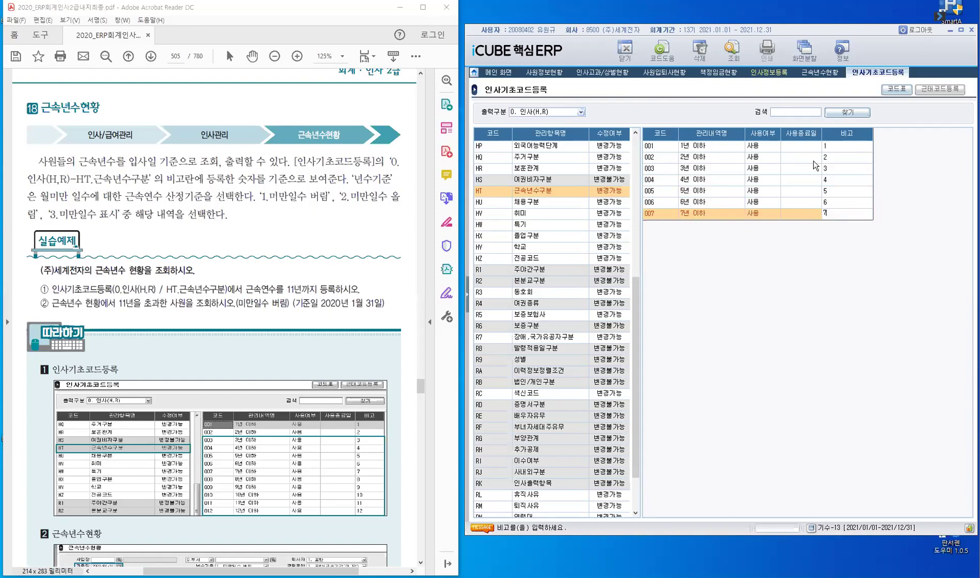
pyautogui.press('Return')
# - Register code 008 under 근속년수구분 as 8년 이하 with 사용여부 1. 사용 and 비고 8
pyautogui.write('00')
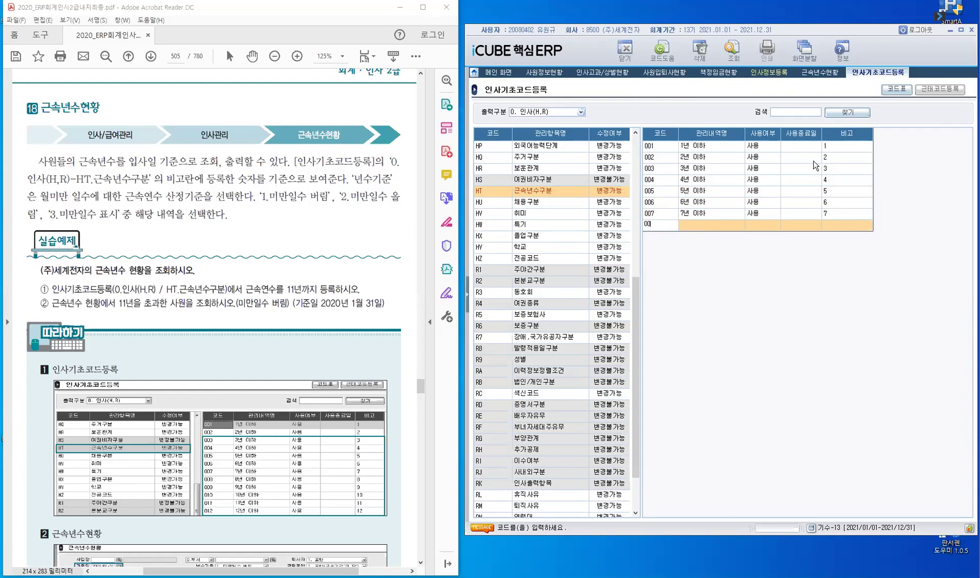
pyautogui.write('8')
pyautogui.press('Return')
pyautogui.write('8년 이하')
pyautogui.press('Return')
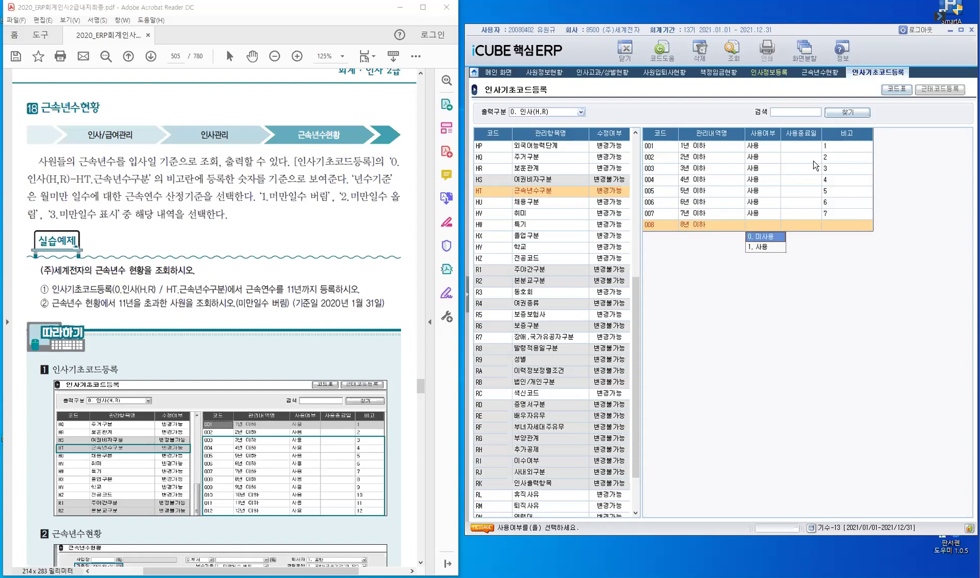
pyautogui.press('1')
pyautogui.press('Return')
pyautogui.press('Return')
pyautogui.write('8')
pyautogui.press('Return')
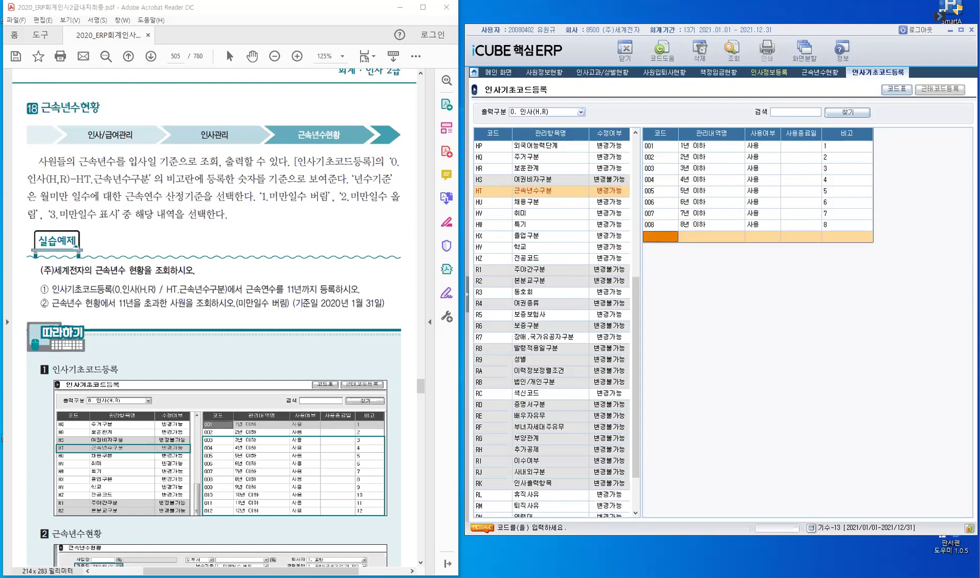
# - Register code 009 under 근속년수구분 as 9년 이하 with 사용여부 1. 사용 and 비고 9
pyautogui.write('009')
pyautogui.press('Return')
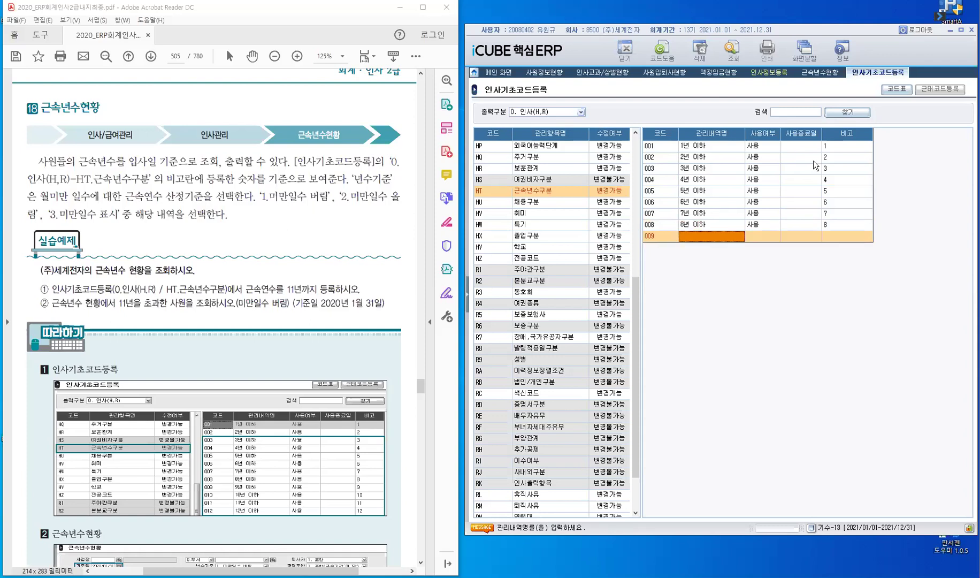
pyautogui.write('9년 이하')
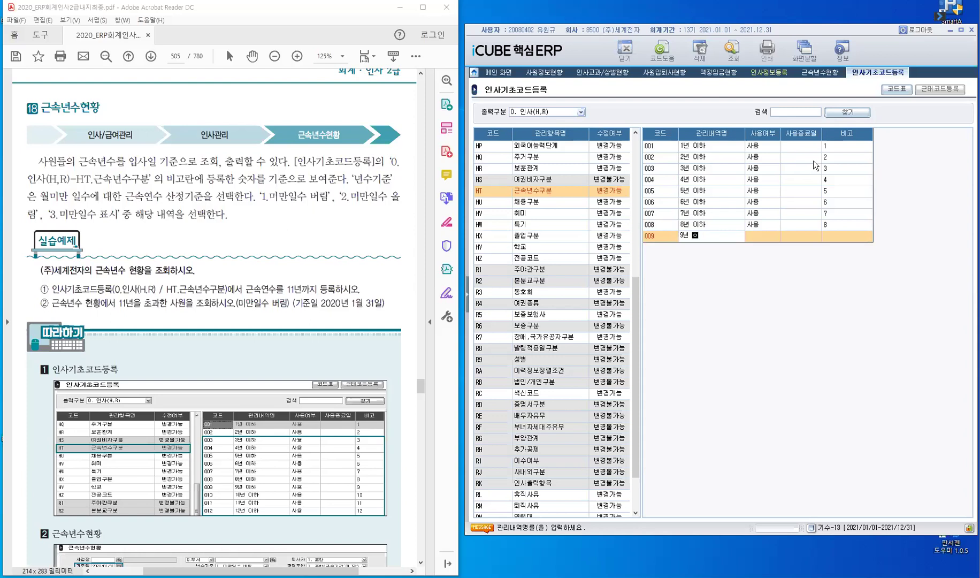
pyautogui.press('Return')
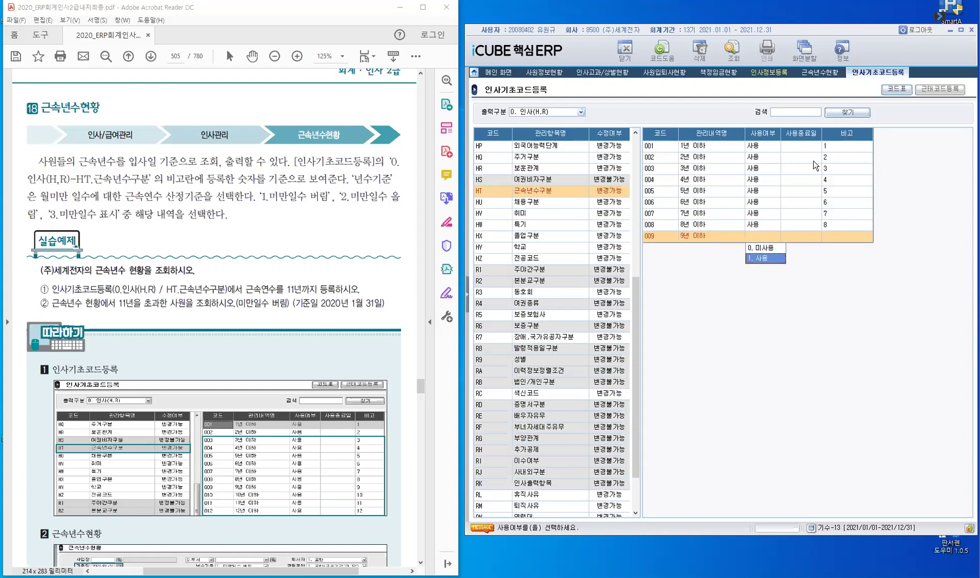
pyautogui.press('Return')
pyautogui.write('9')
pyautogui.press('Return')
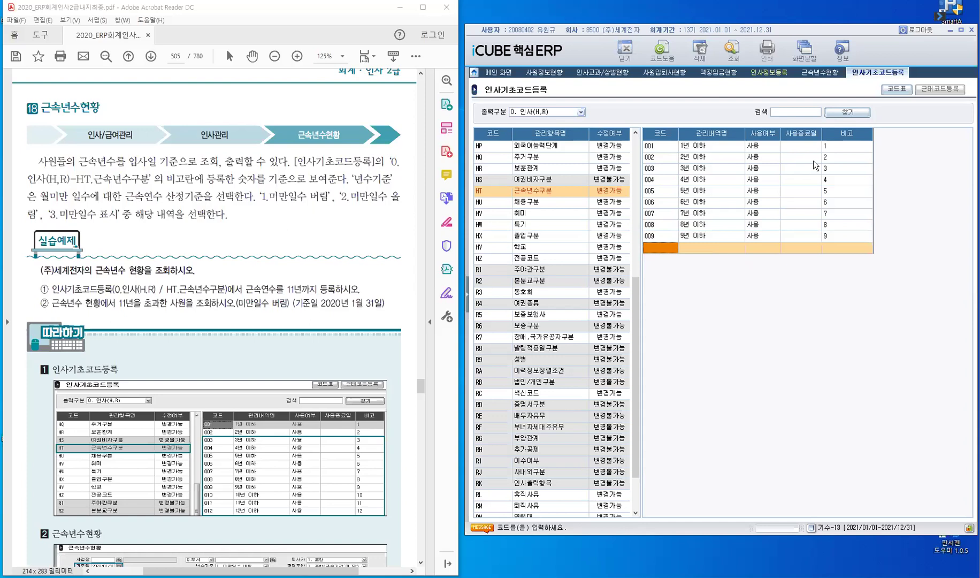
# - Register code 010 under 근속년수구분 as 10년 이하 with 사용여부 1. 사용 and 비고 10
pyautogui.write('010')
pyautogui.press('Return')
pyautogui.write('10')
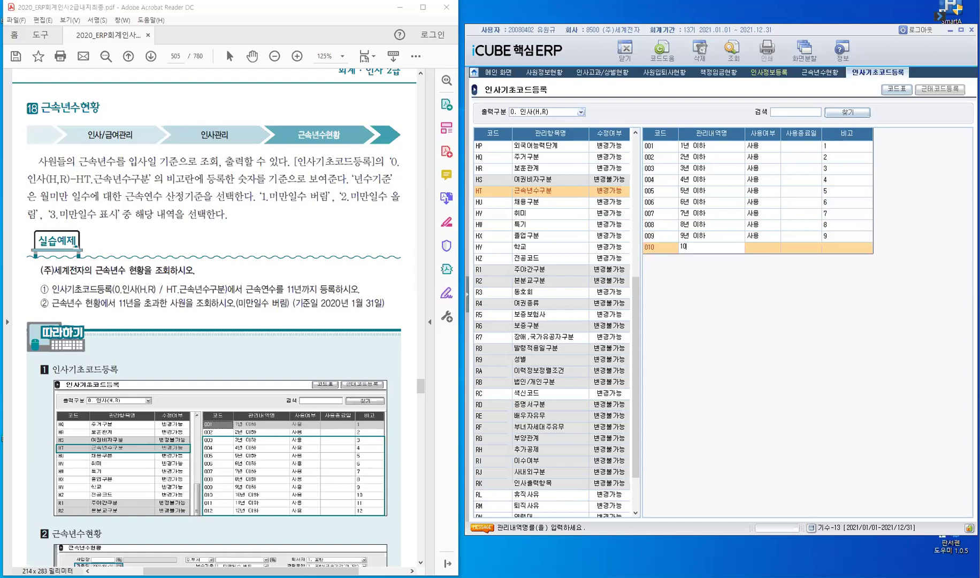
pyautogui.write('년 이하')
pyautogui.press('Return')
pyautogui.press('1')
pyautogui.press('Return')
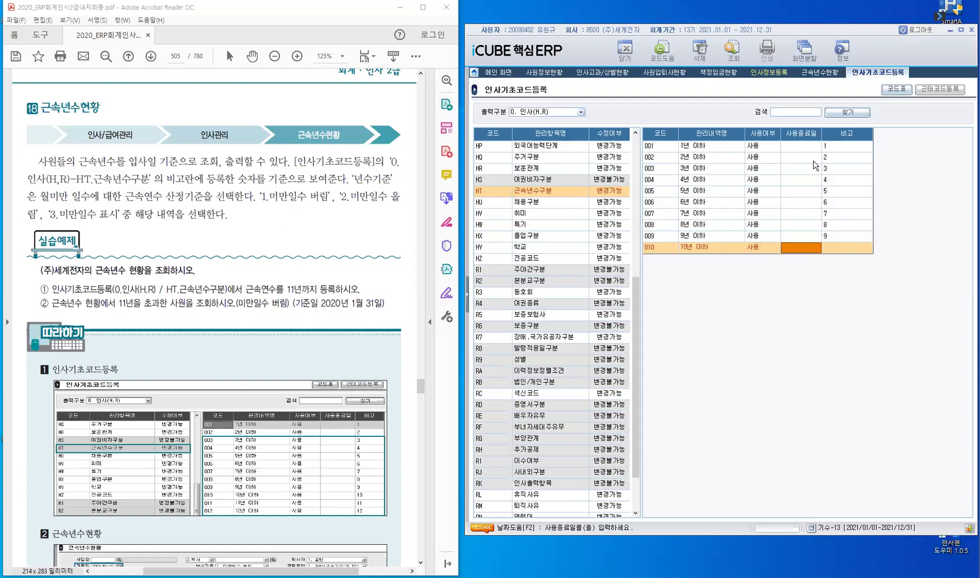
pyautogui.press('Return')
pyautogui.write('10')
pyautogui.press('Return')
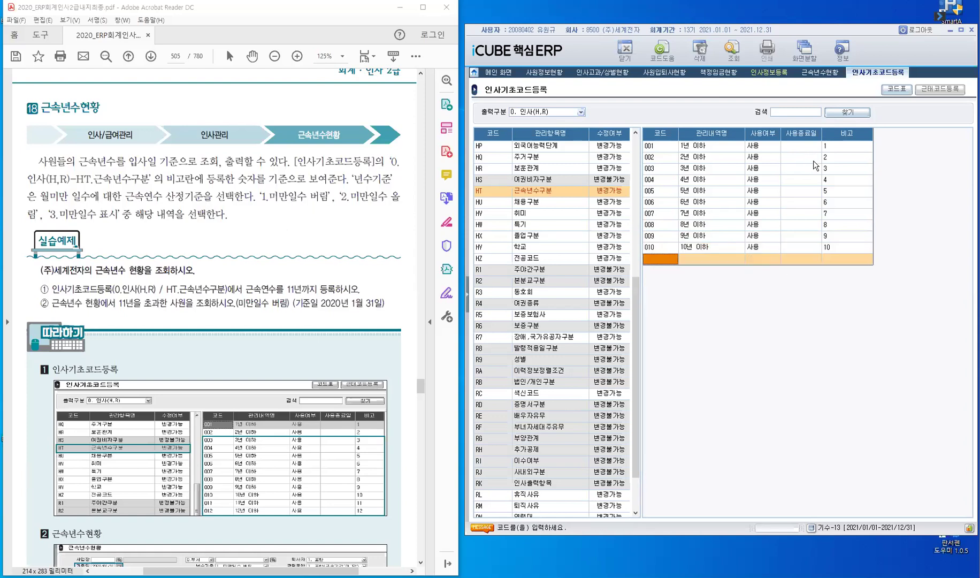
# - Register code 011 under 근속년수구분 as 11년 이하 with 사용여부 1. 사용 and 비고 11
pyautogui.write('011')
pyautogui.press('Return')
pyautogui.write('11년 이하')
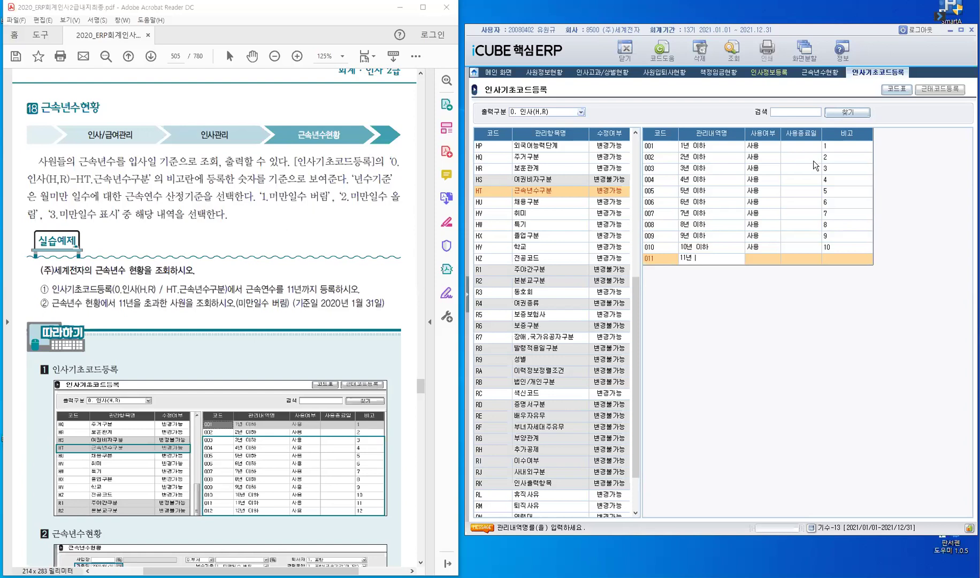
pyautogui.press('Return')
pyautogui.press('Down')
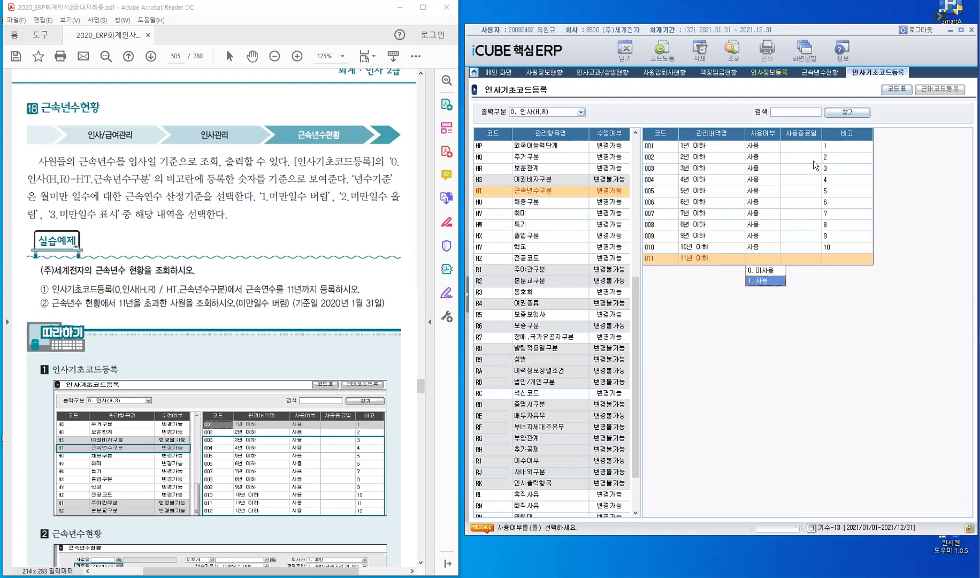
pyautogui.press('Return')
pyautogui.press('Return')
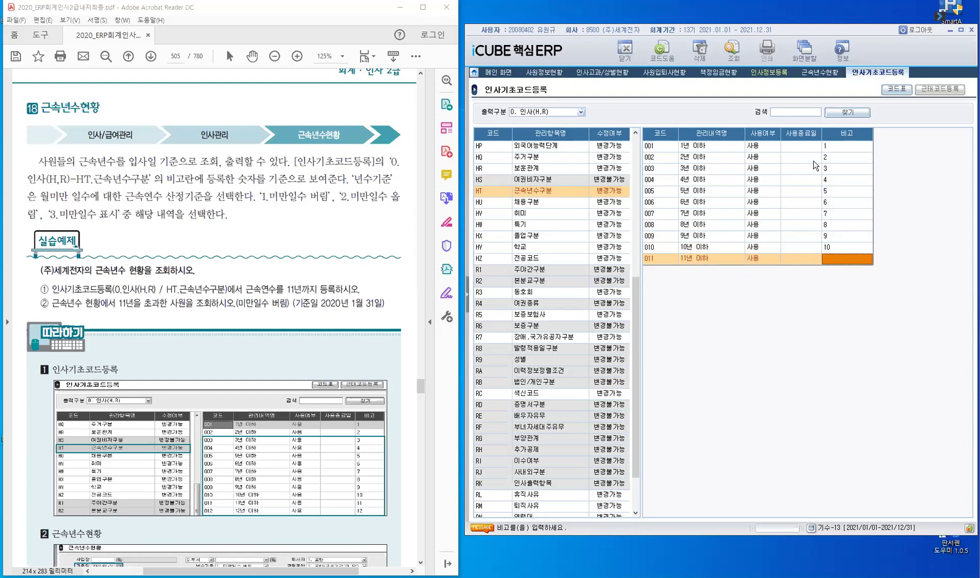
pyautogui.write('11')
pyautogui.press('Return')
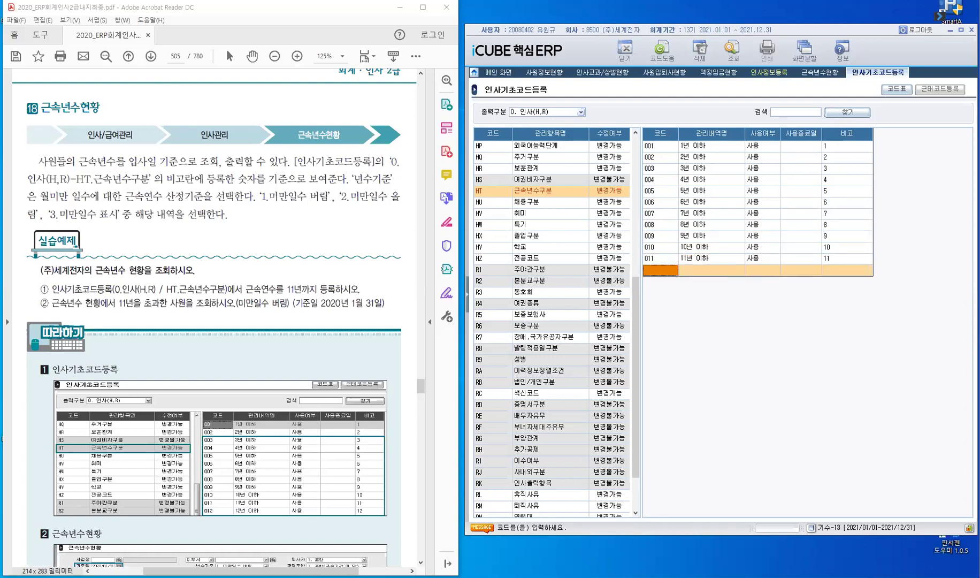
# - Register code 012 under 근속년수구분 as 12년 이하 with 사용여부 1. 사용 and 비고 12
pyautogui.write('012')
pyautogui.press('Return')
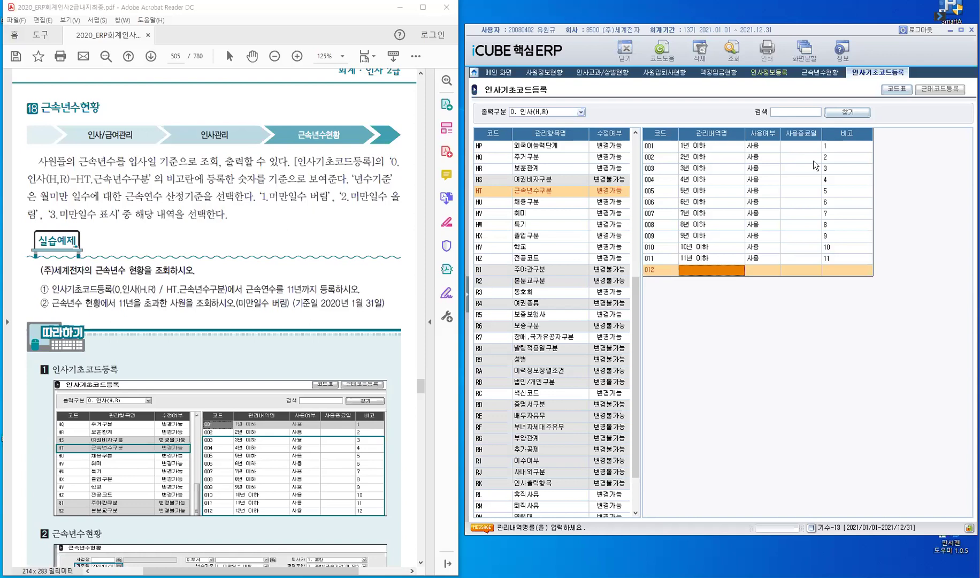
pyautogui.write('1')
pyautogui.write('2년 이하')
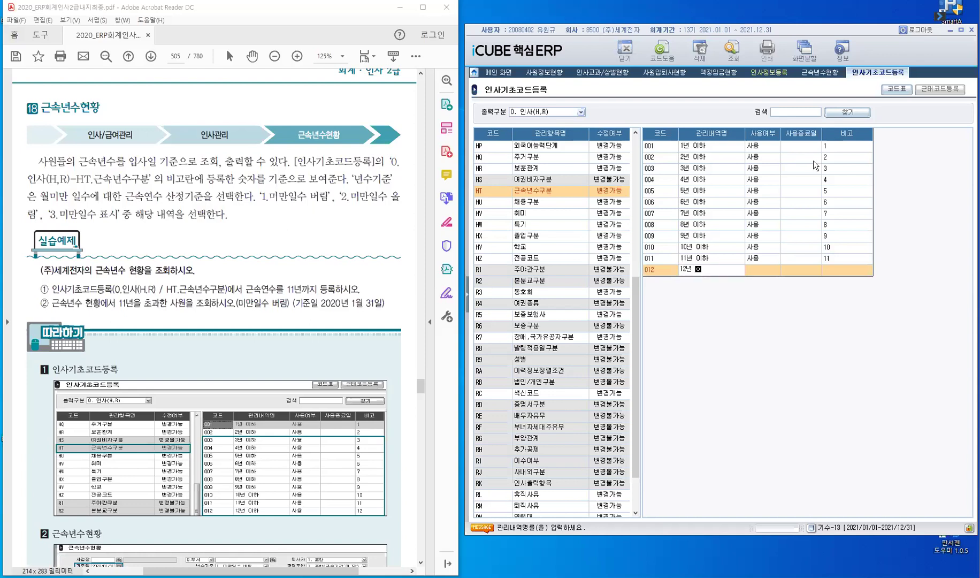
pyautogui.press('Return')
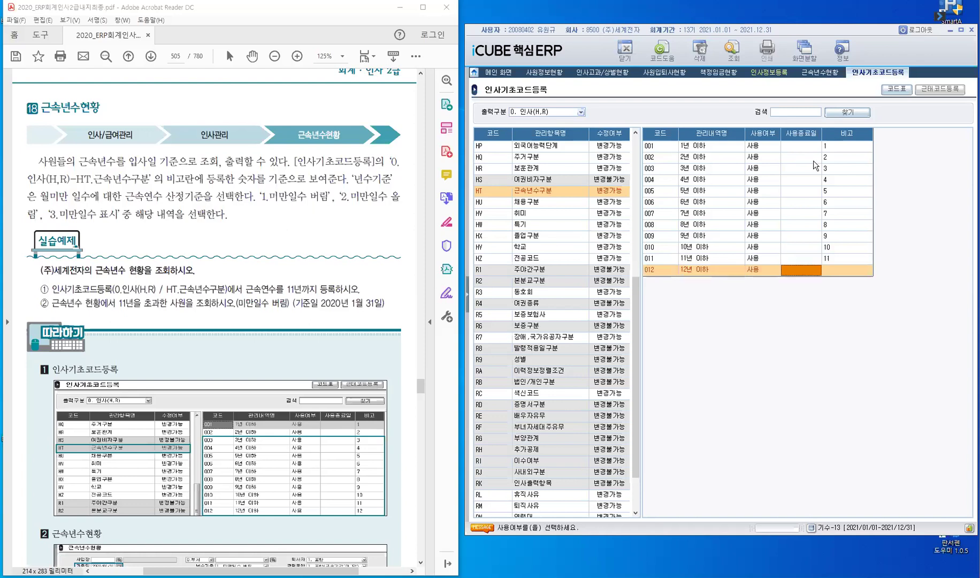
pyautogui.press('Return')
pyautogui.write('12')
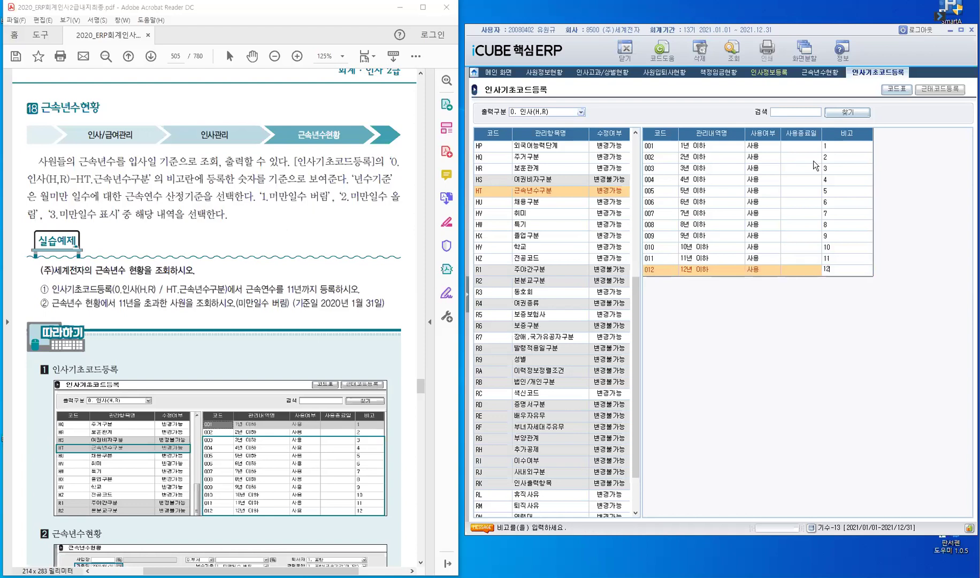
pyautogui.press('Return')
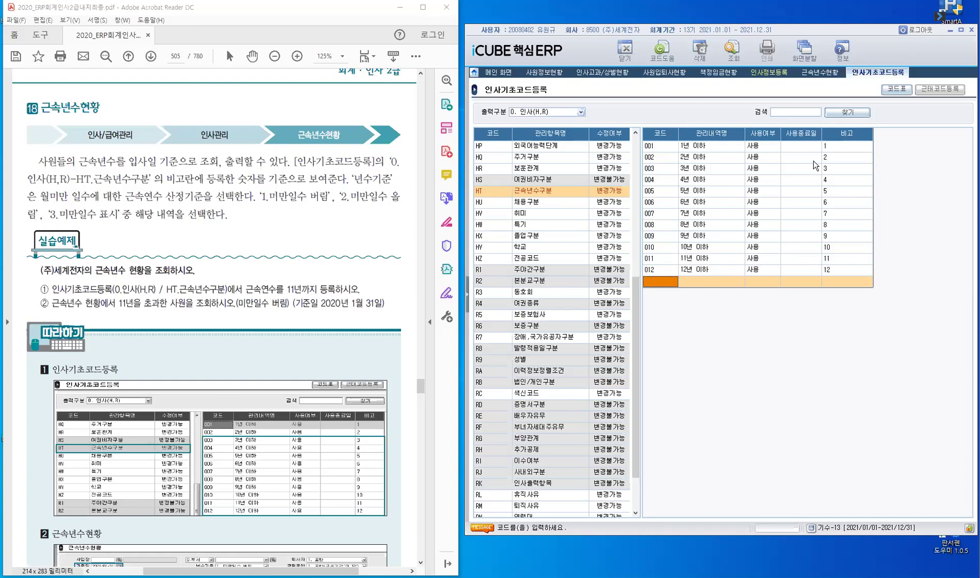
# - Query 근속년수현황 again and check the employees in the 1년 이하, 11년 이하 and 12년 이하 groups
pyautogui.click(825, 76)
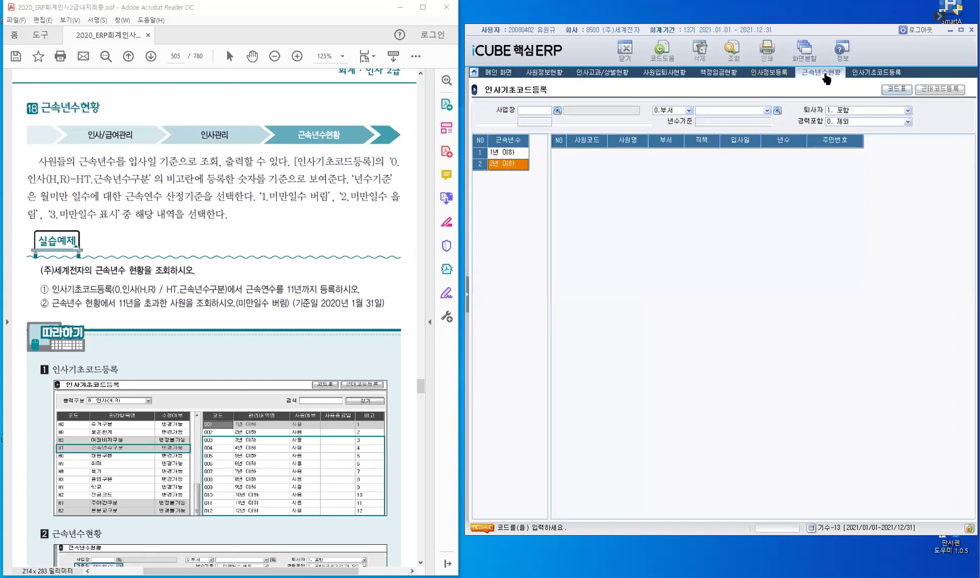
pyautogui.click(732, 53)
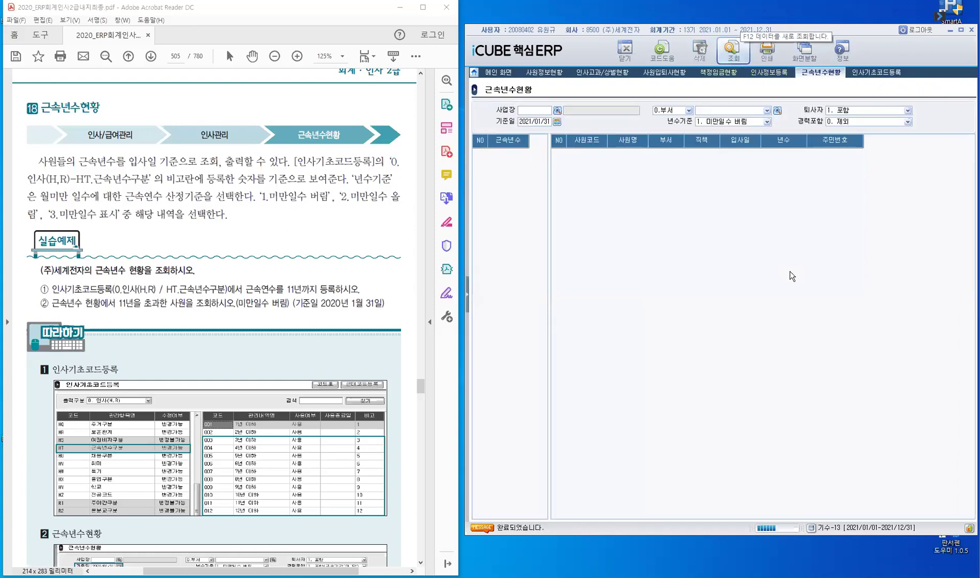
pyautogui.click(505, 153)
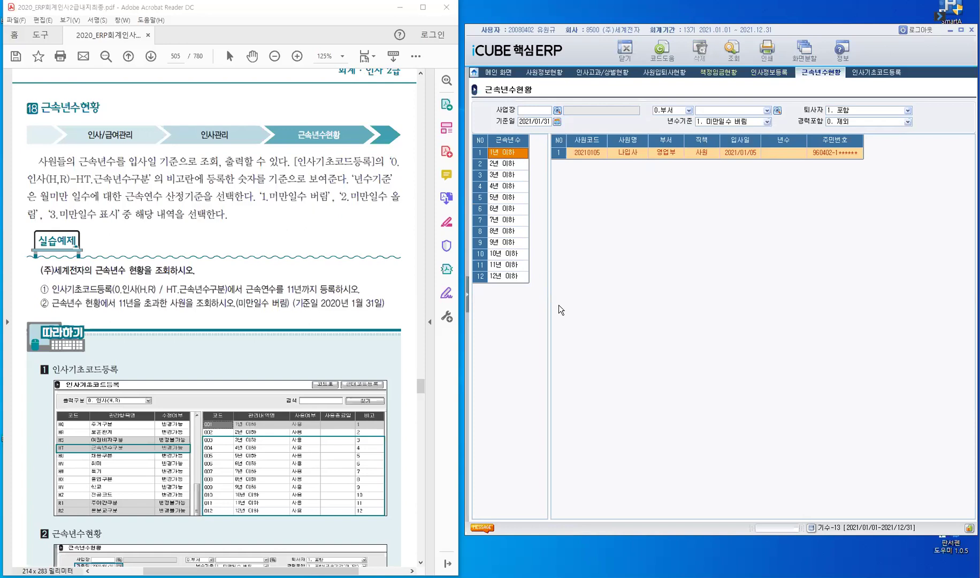
pyautogui.click(509, 277)
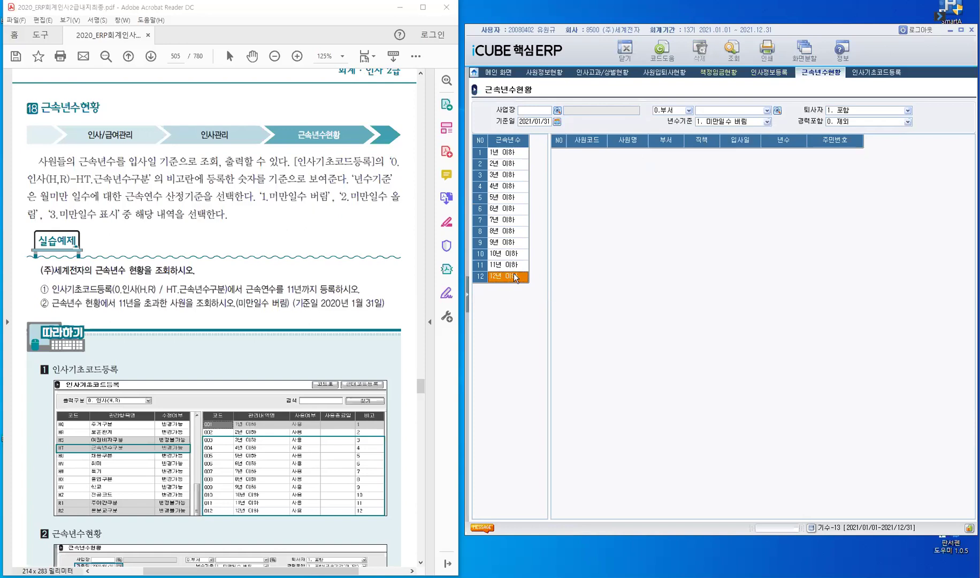
pyautogui.press('Up')
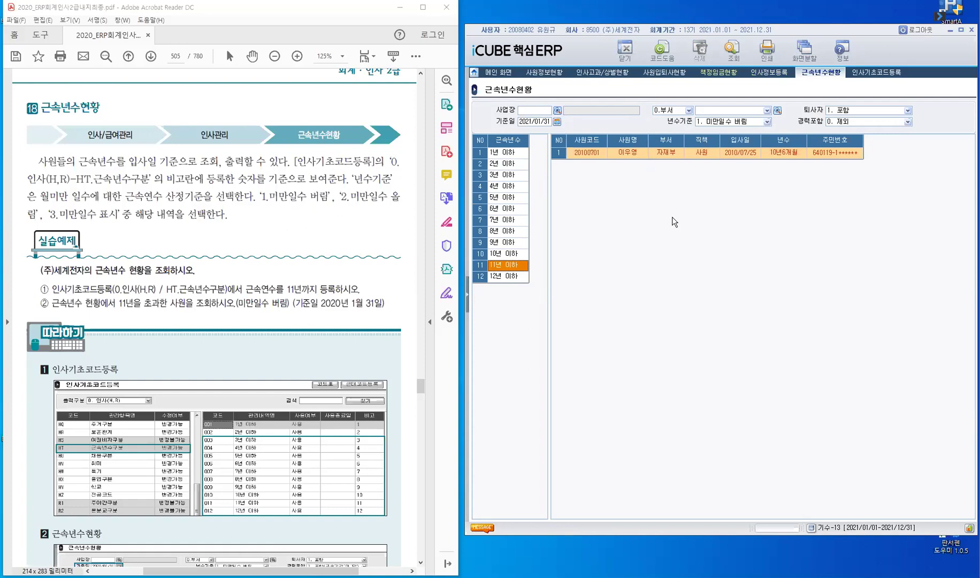
pyautogui.click(515, 279)
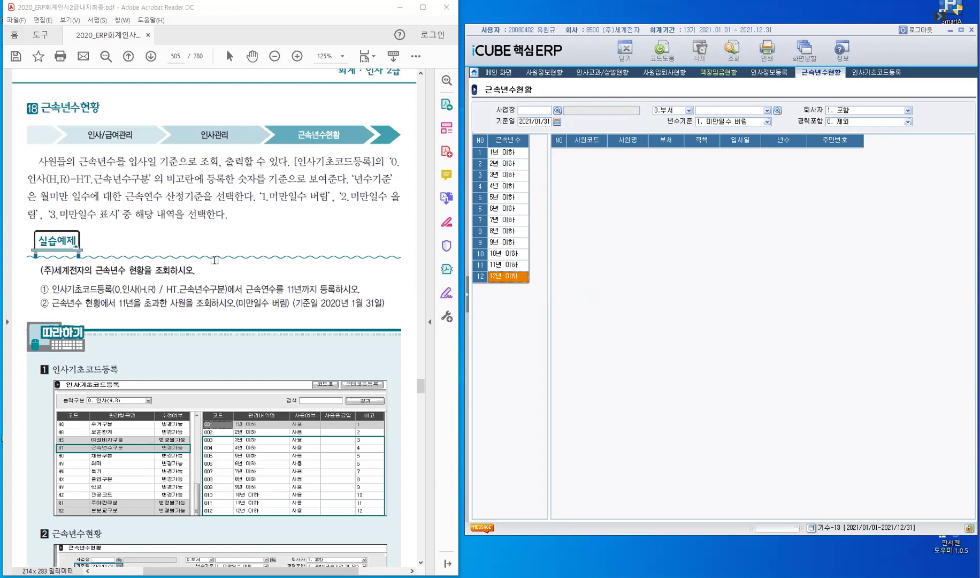
# - Recheck the employees listed in the 11년 이하 and 12년 이하 groups of 근속년수현황
pyautogui.click(512, 266)
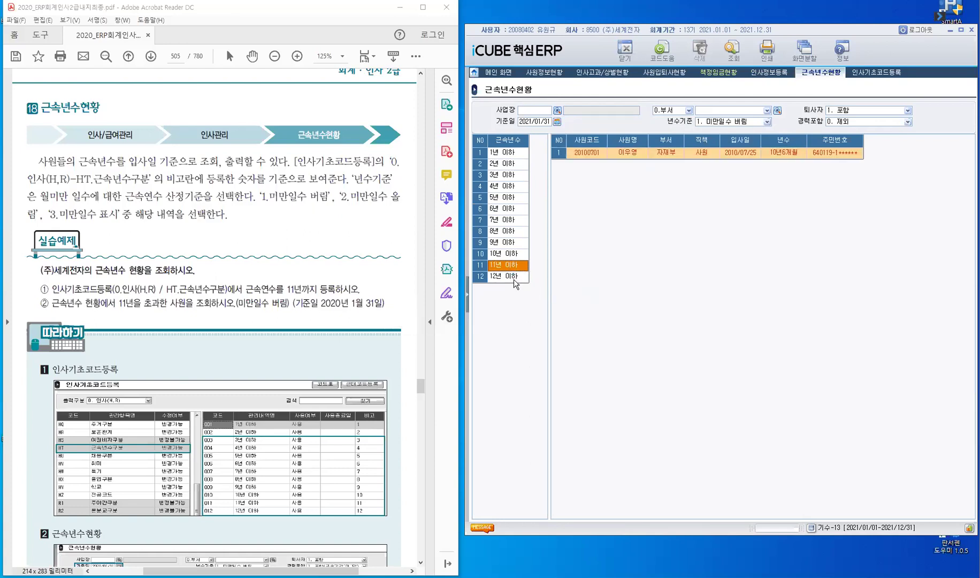
pyautogui.click(508, 276)
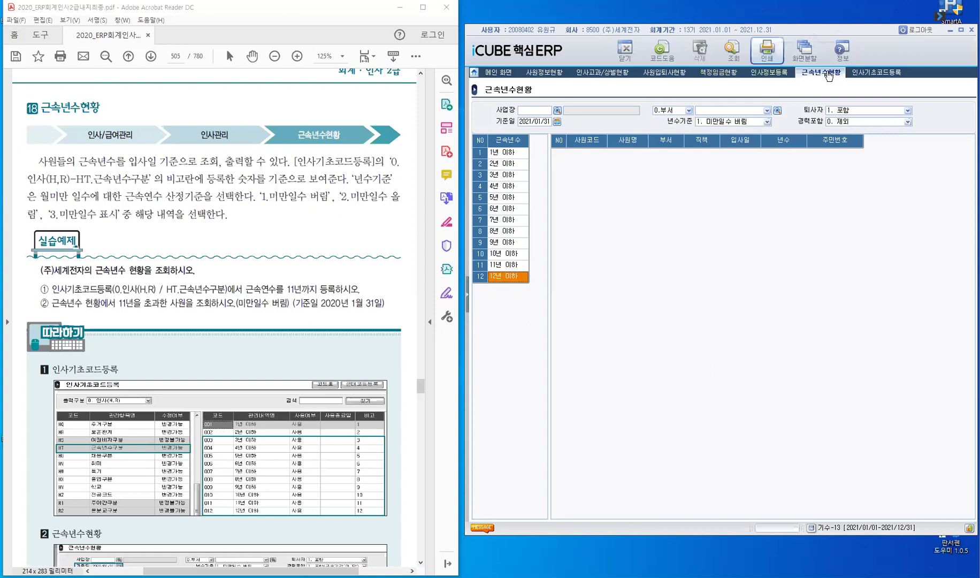
# - Register code 013 under 근속년수구분 in 인사기초코드등록 as 13년 이하 with 사용여부 1. 사용 and 비고 13
pyautogui.click(867, 73)
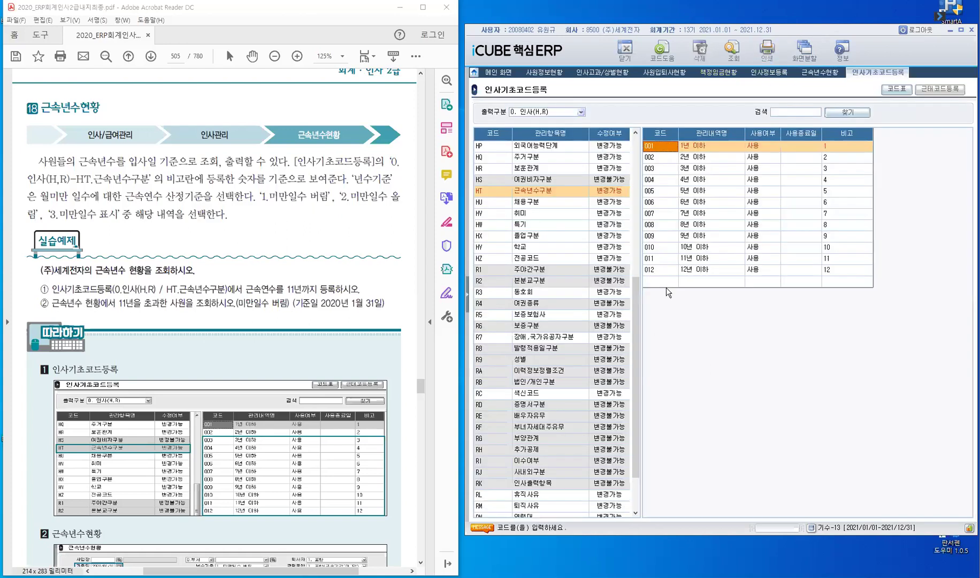
pyautogui.click(660, 281)
pyautogui.write('013')
pyautogui.press('Return')
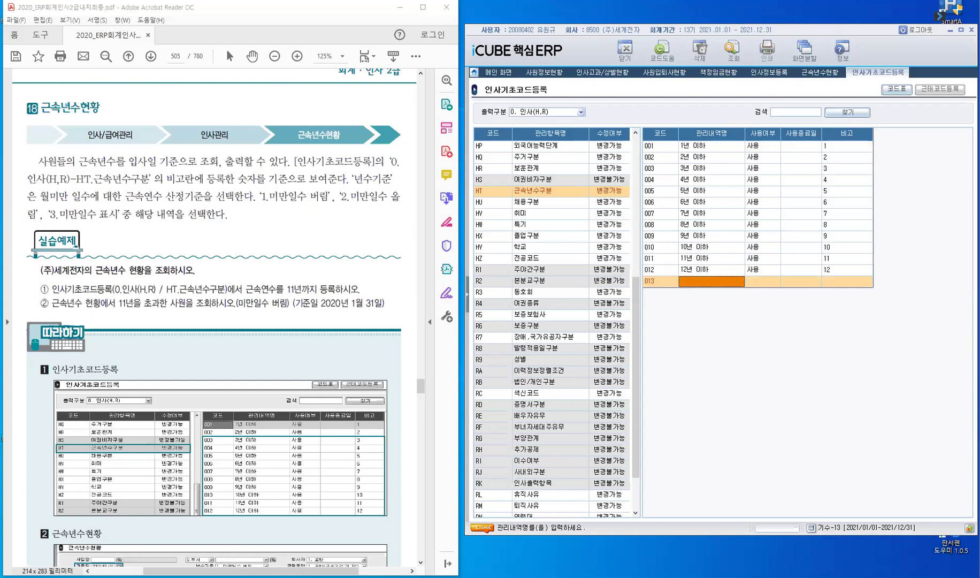
pyautogui.write('13년 ')
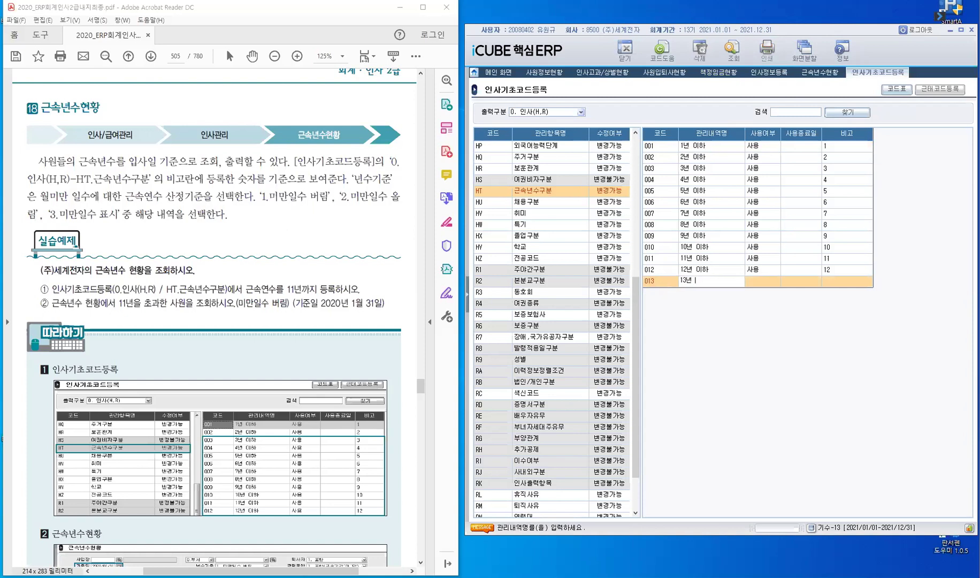
pyautogui.write('이하')
pyautogui.press('Return')
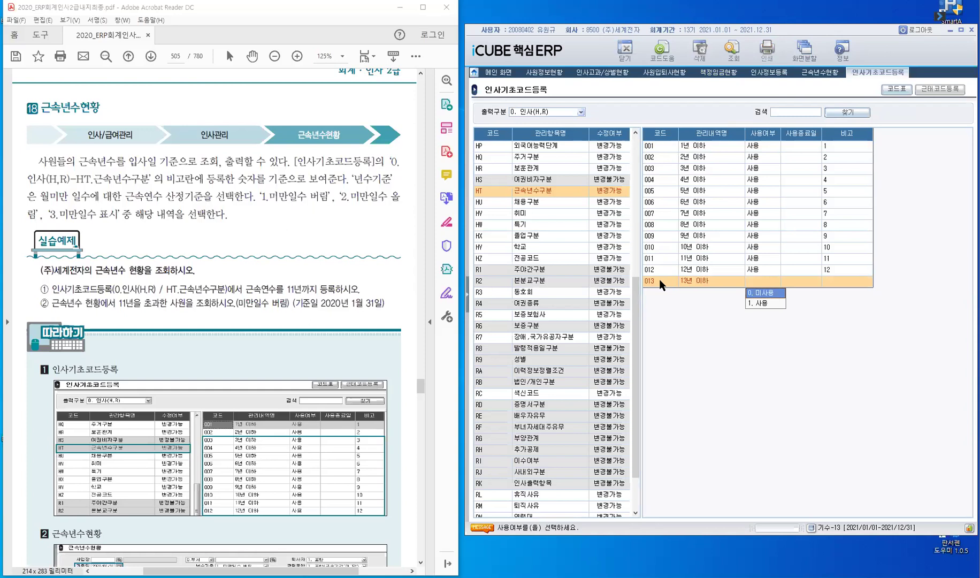
pyautogui.press('Down')
pyautogui.press('Return')
pyautogui.write('11')
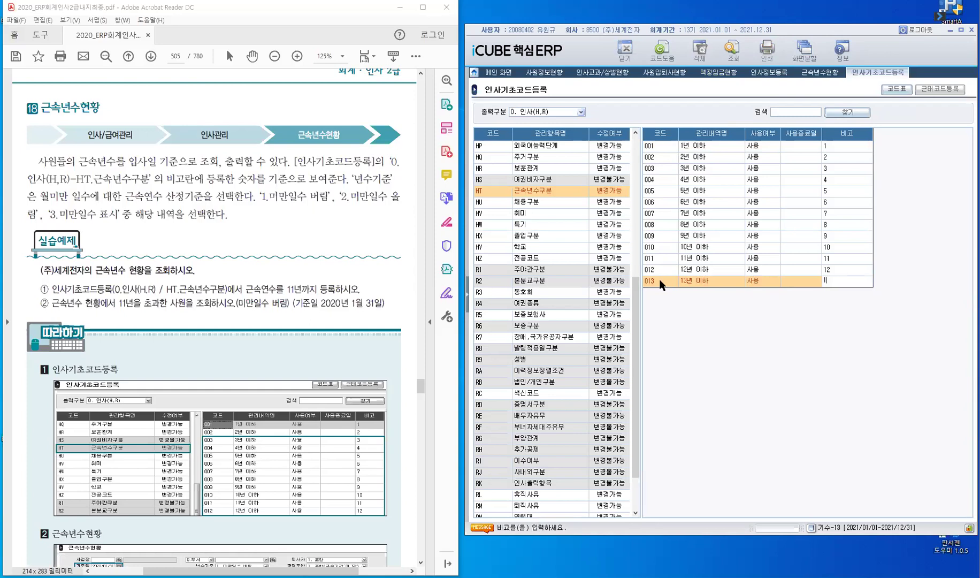
pyautogui.write('3')
pyautogui.press('Return')
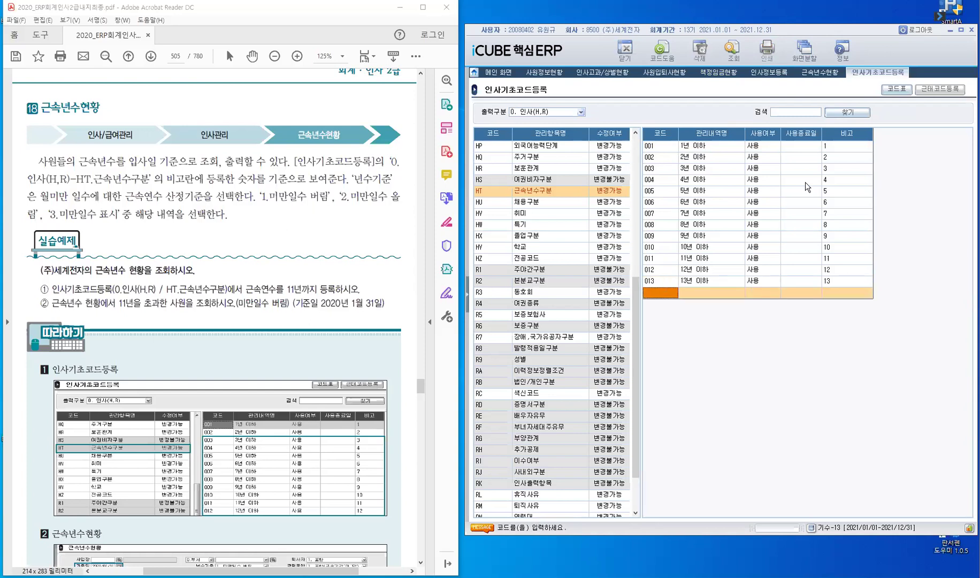
# - Query 근속년수현황 again and examine the employees in the 12년 이하 and 13년 이하 groups
pyautogui.click(820, 72)
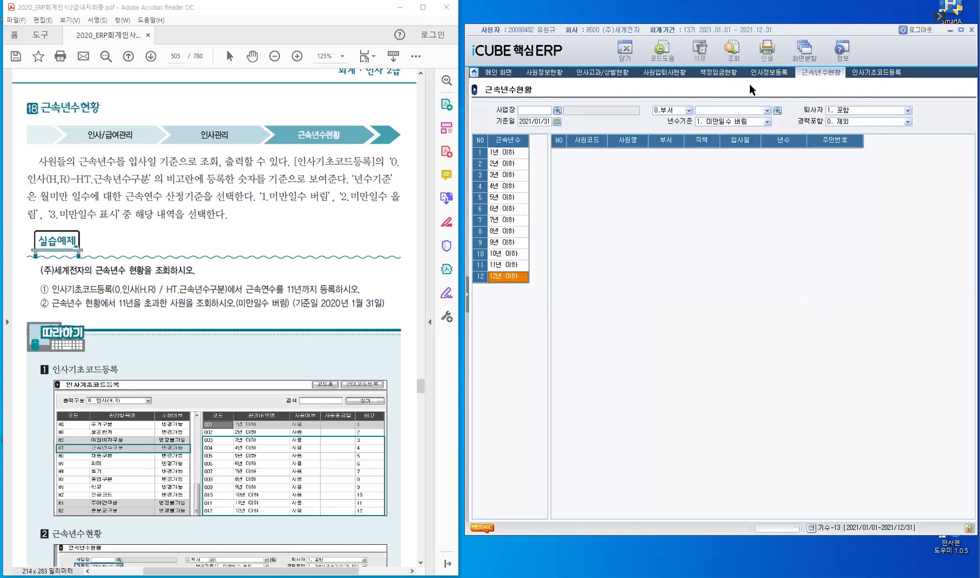
pyautogui.click(736, 57)
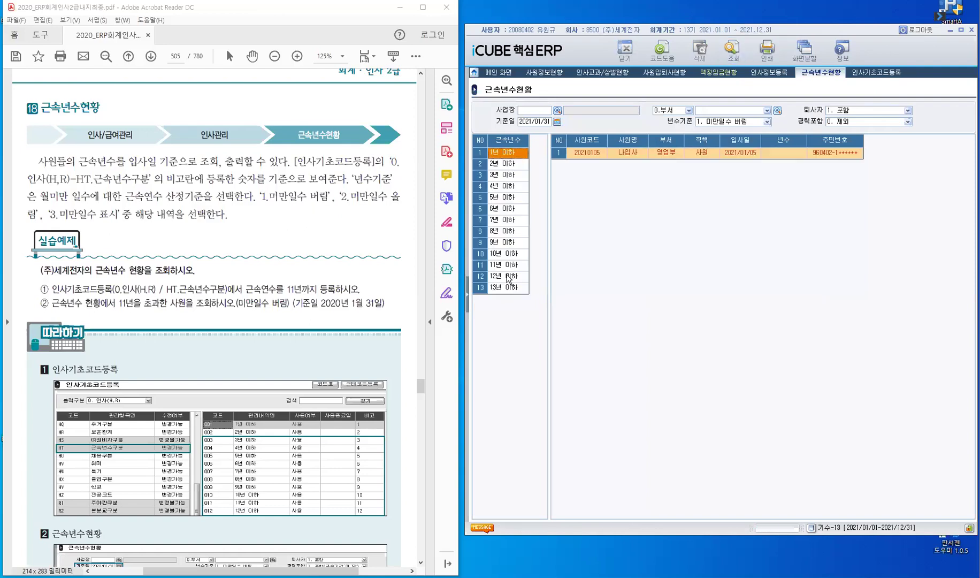
pyautogui.click(507, 276)
pyautogui.click(508, 287)
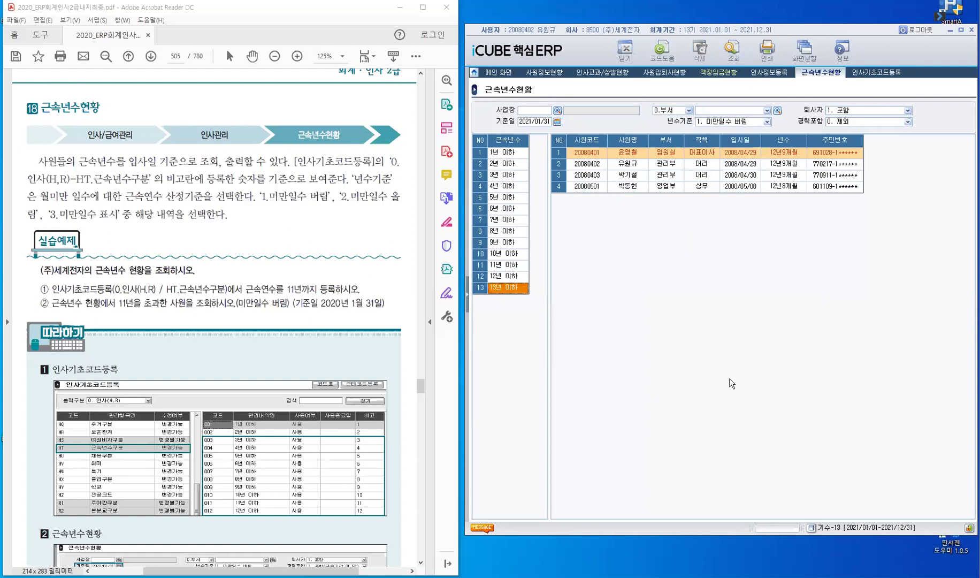